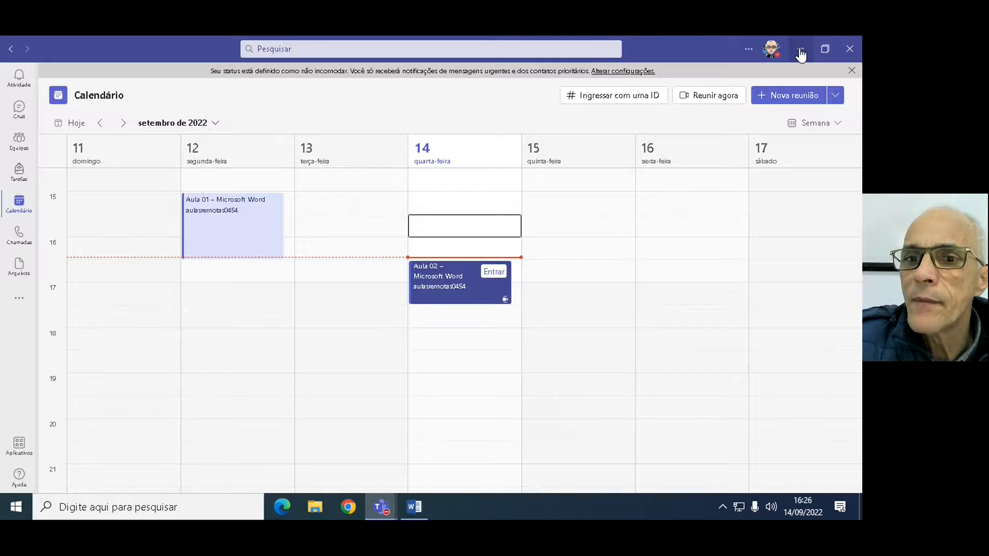
# Clear the Teams calendar and the meeting's recording notice out of the way and switch to Aula 02.docx in Word
pyautogui.click(799, 49)
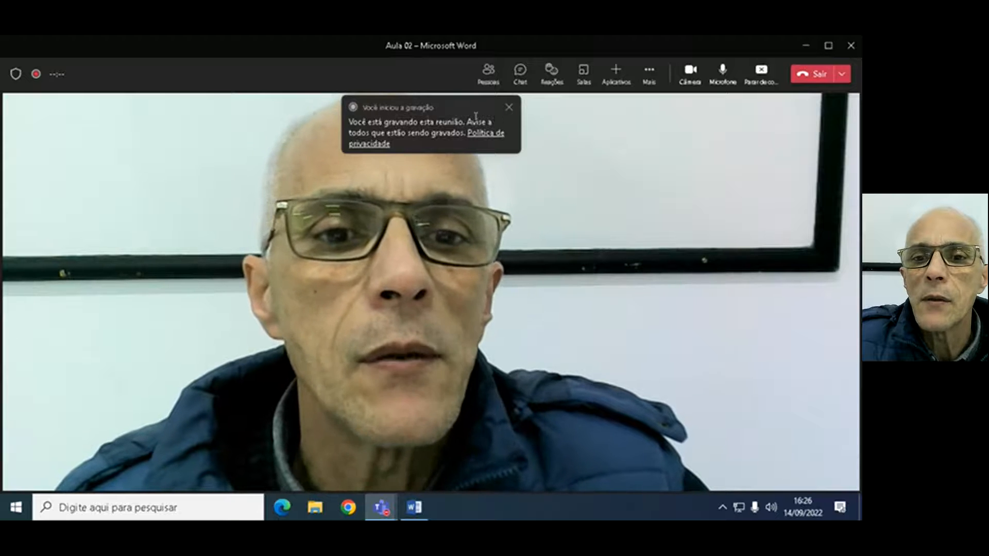
pyautogui.click(509, 107)
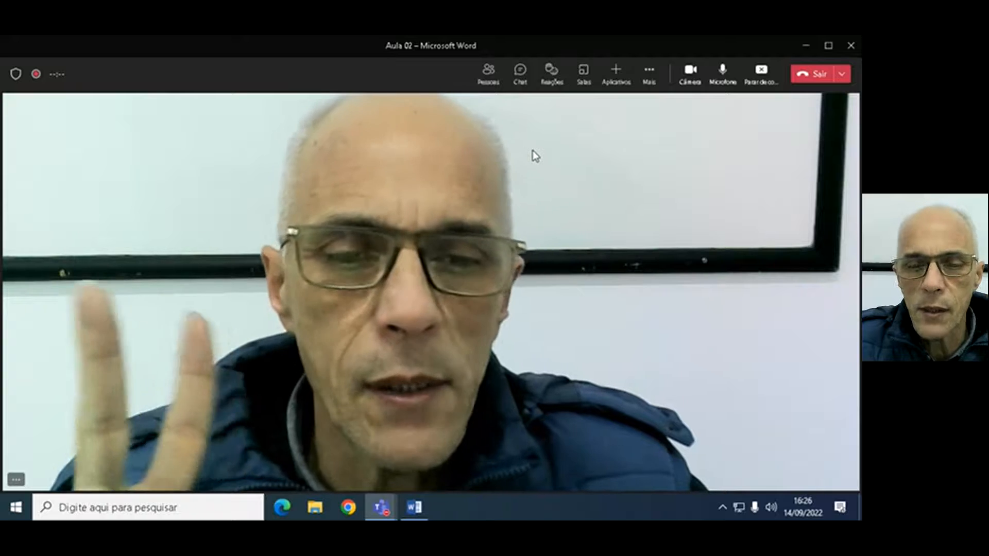
pyautogui.click(414, 508)
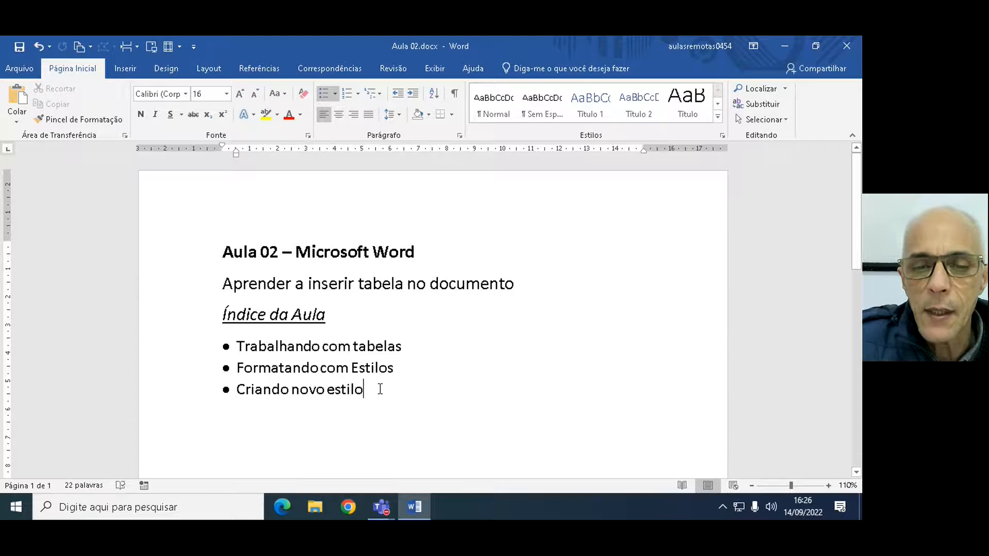
# Highlight the first bullet of the lesson index, "Trabalhando com tabelas", in yellow
pyautogui.moveTo(237, 346); pyautogui.dragTo(399, 345)
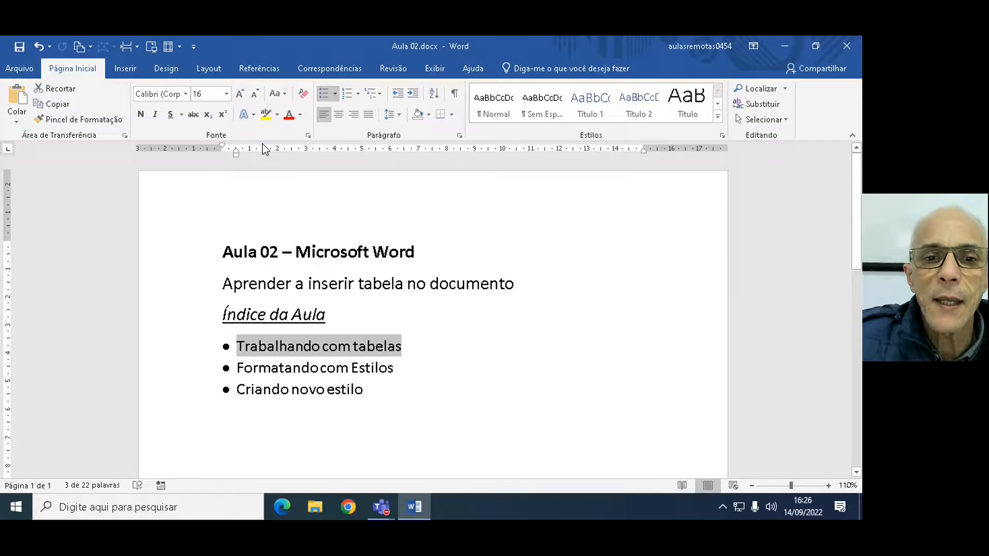
pyautogui.click(264, 114)
pyautogui.click(437, 330)
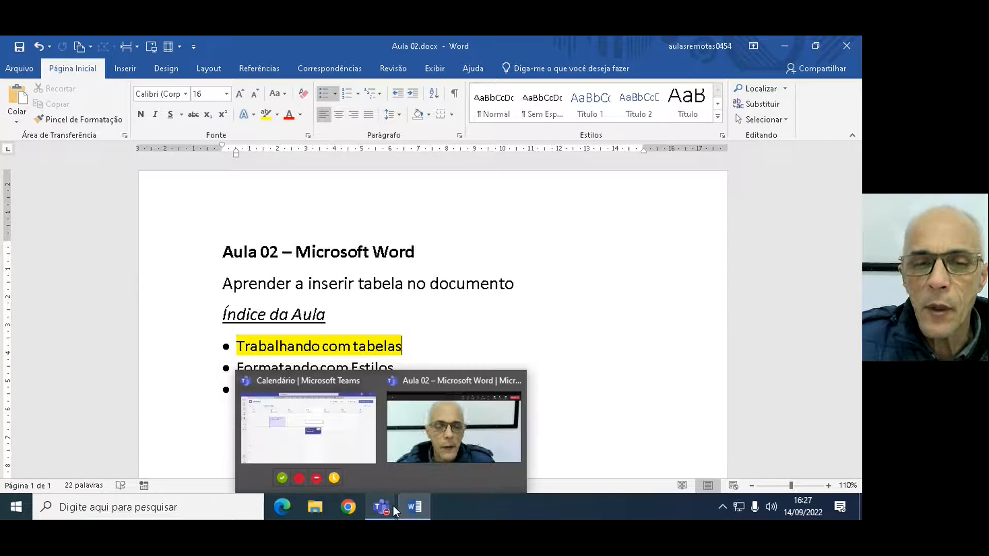
pyautogui.moveTo(394, 511)
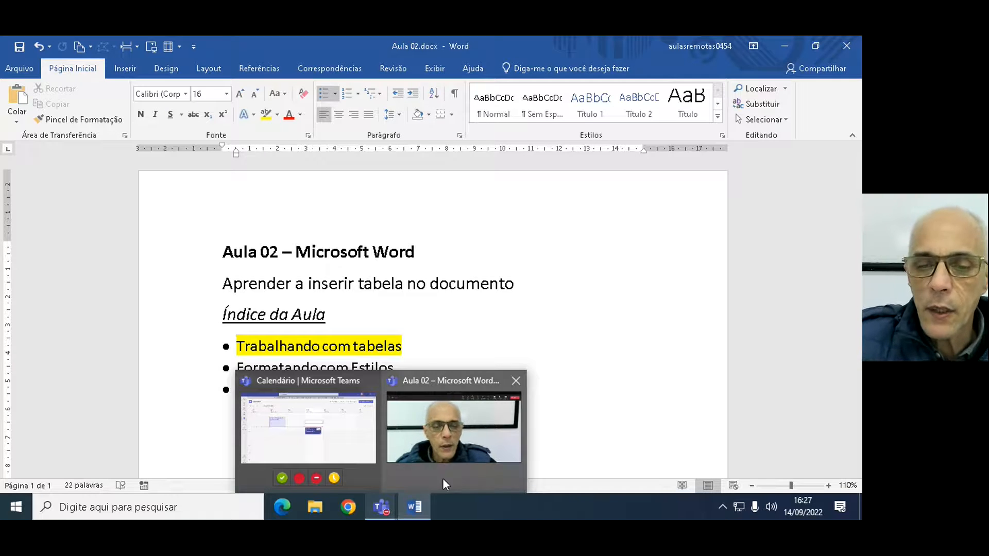
pyautogui.click(420, 506)
pyautogui.click(423, 515)
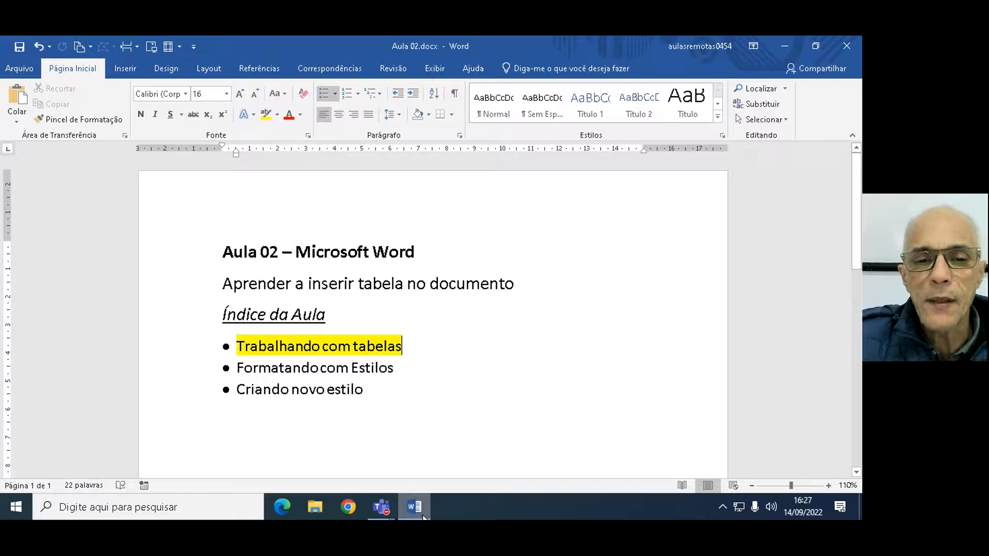
# Create a new document from the blank document template (Documento em branco)
pyautogui.click(23, 68)
pyautogui.click(45, 131)
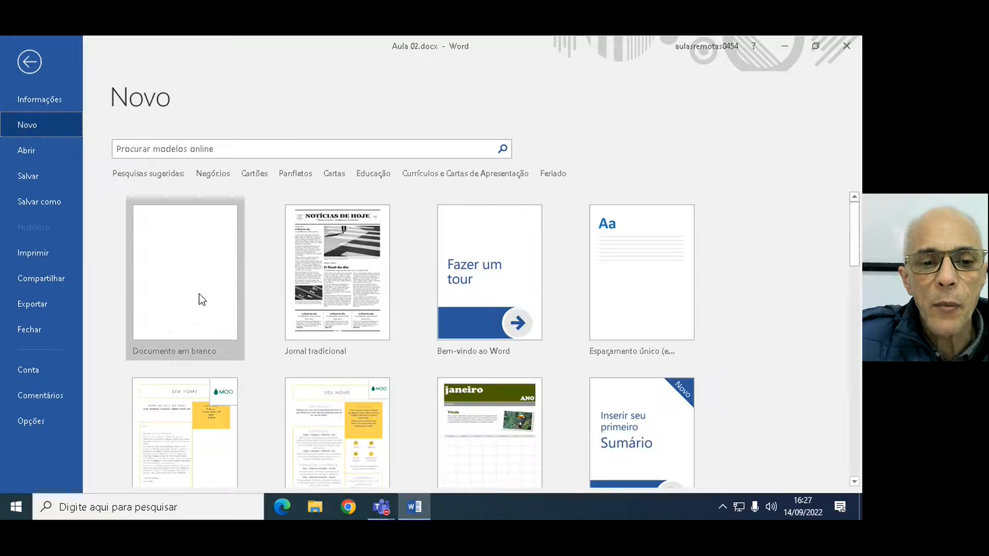
pyautogui.click(199, 294)
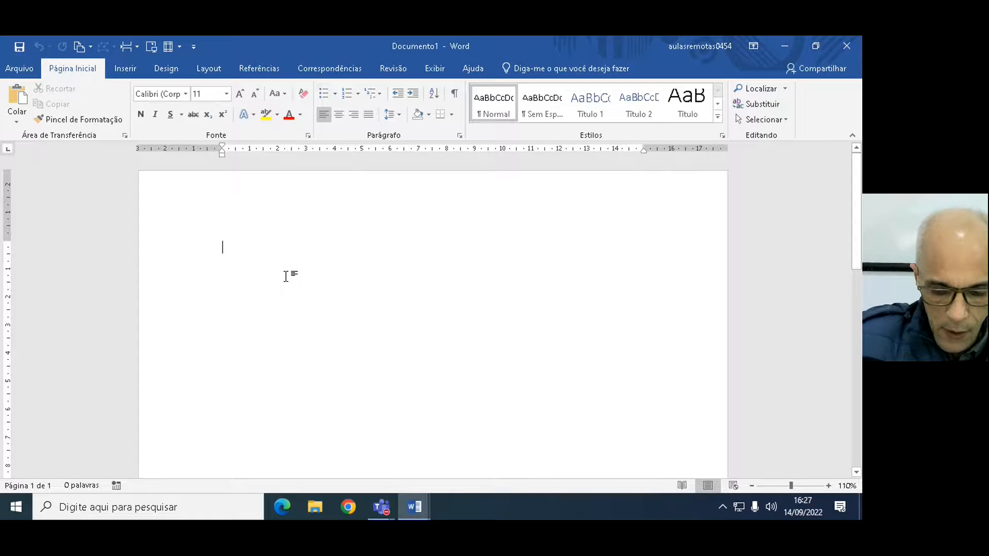
# Write the title line "Inserindo uma tabela no Word 2019" and leave the cursor on a new line below it
pyautogui.write('Inserin')
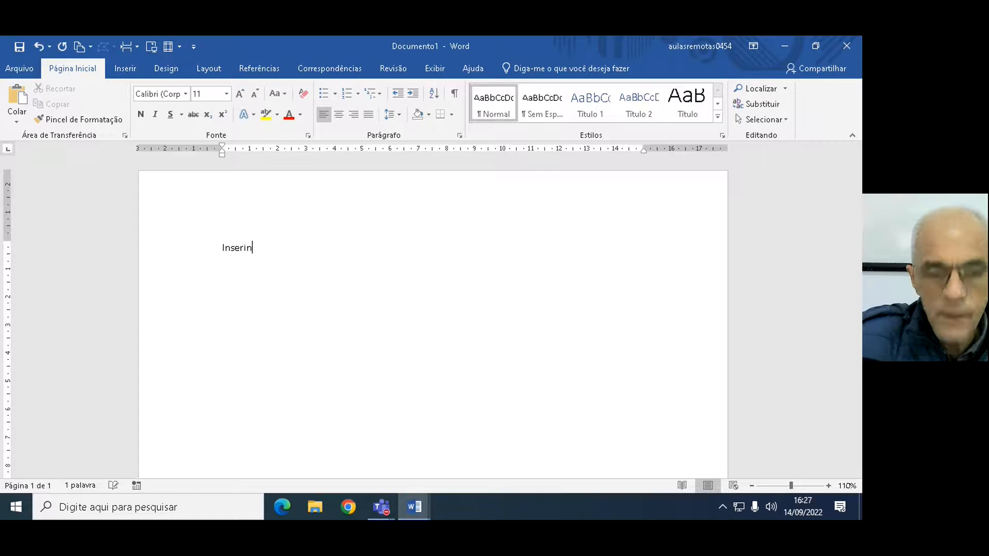
pyautogui.write('do')
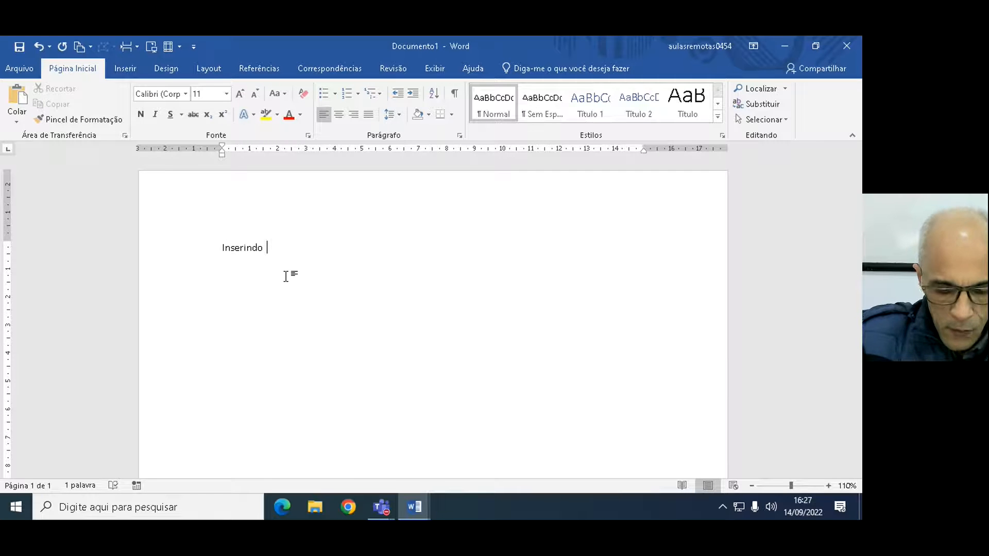
pyautogui.write(' uma')
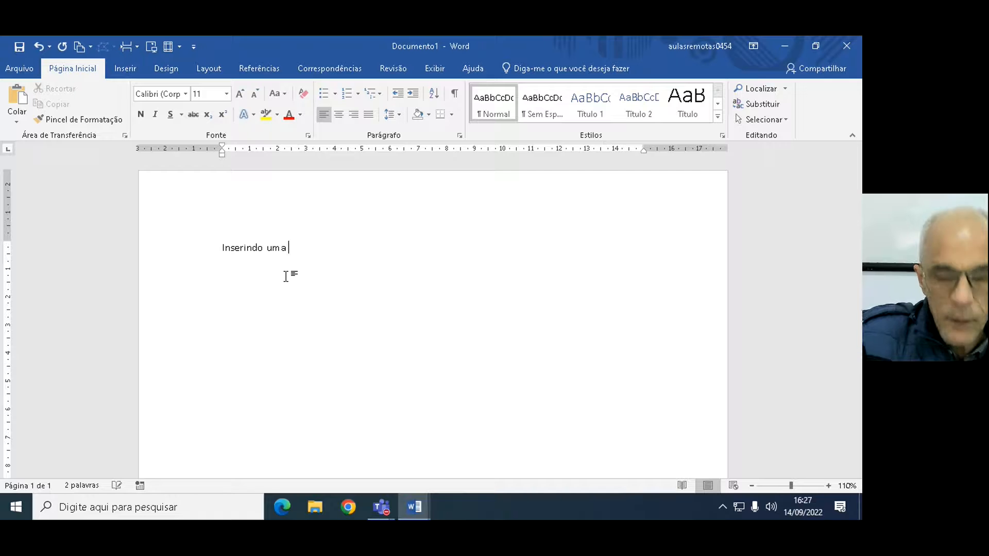
pyautogui.press('BackSpace')
pyautogui.press('BackSpace')
pyautogui.press('BackSpace')
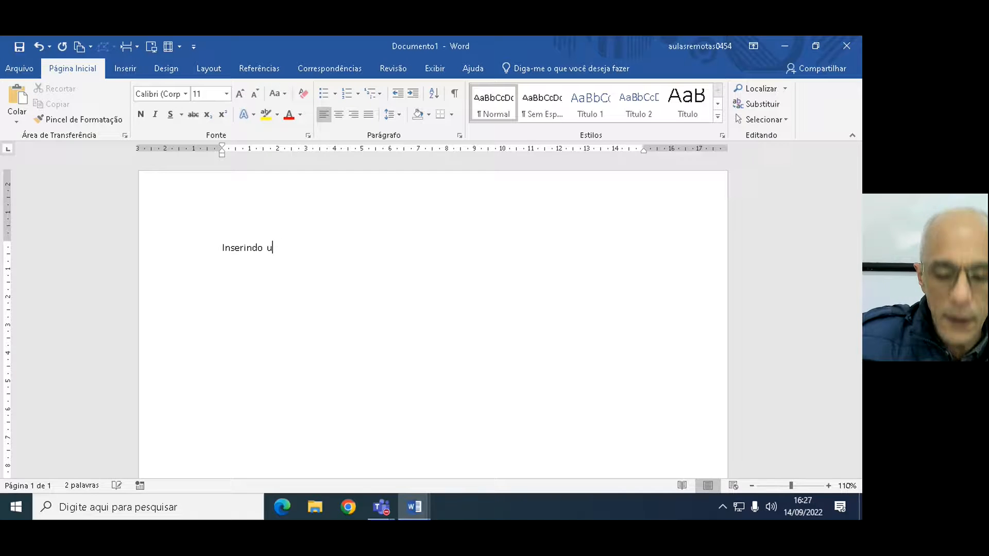
pyautogui.write('ma tab')
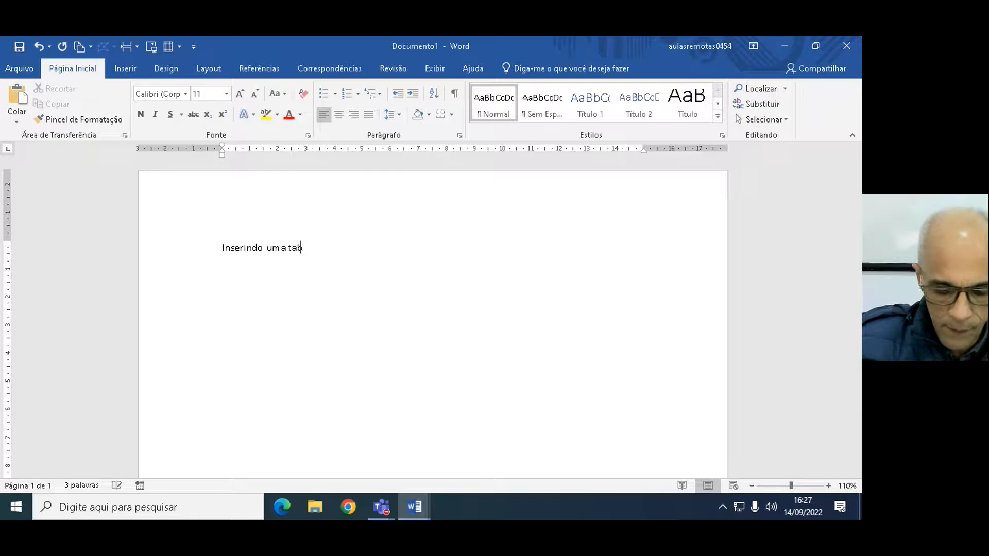
pyautogui.write('ela no')
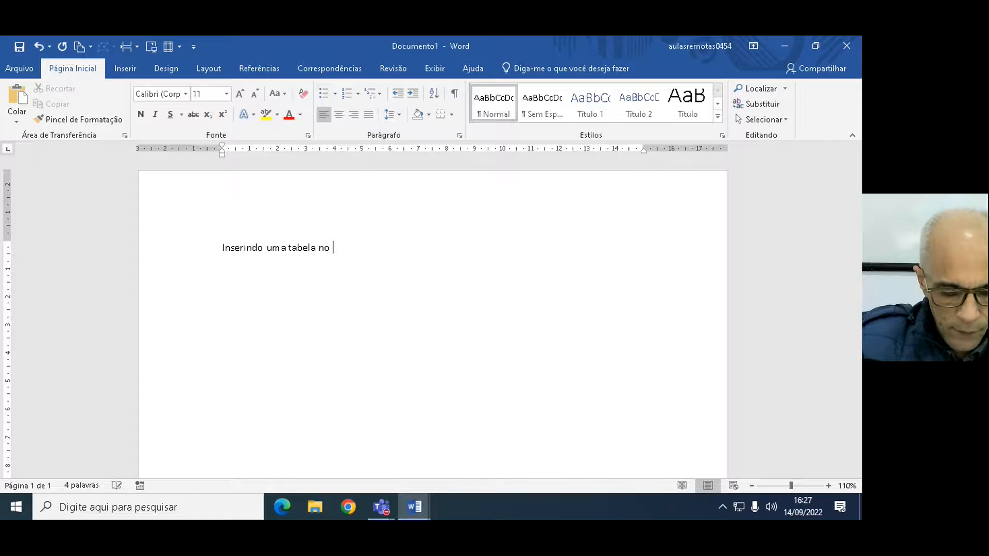
pyautogui.write(' Word')
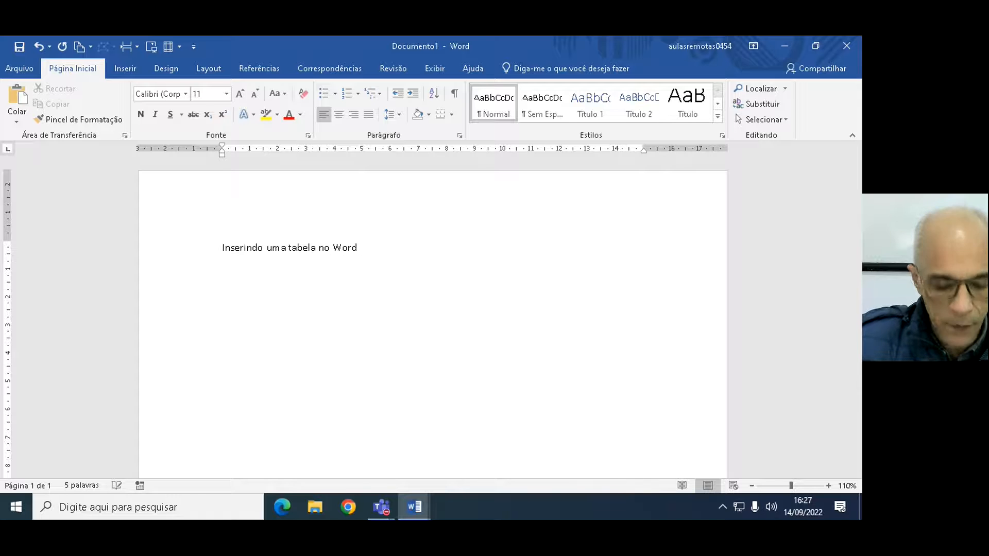
pyautogui.write(' 2019')
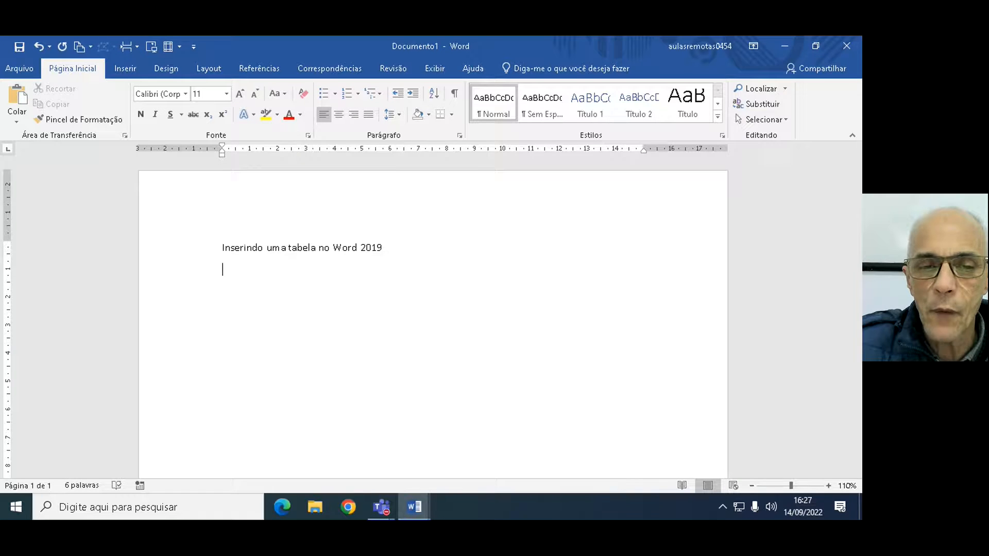
# Save the document as "Inserindo uma tabela no Word 2019.docx" in Gravação de Aulas Office > Word on the Back-up (D:) drive
pyautogui.press('F12')
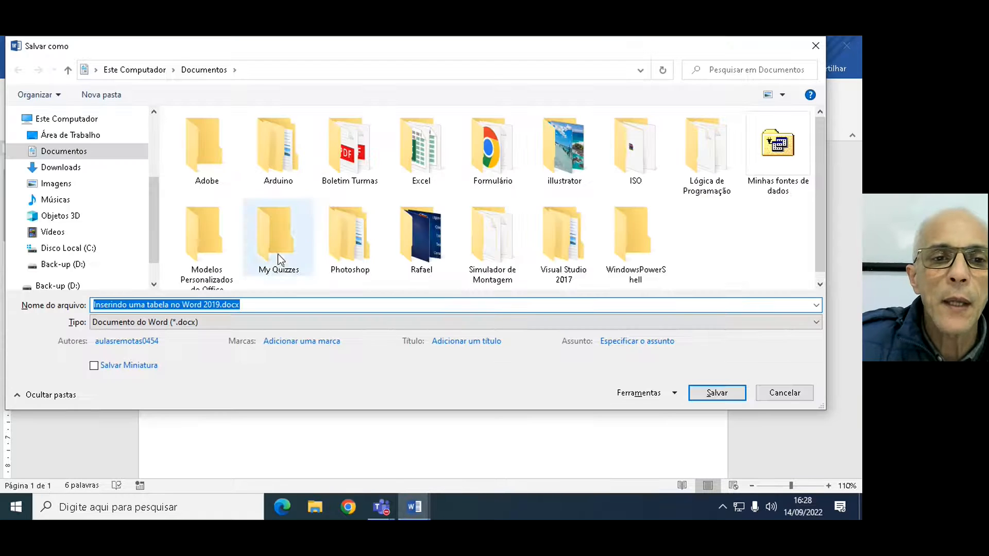
pyautogui.moveTo(121, 48); pyautogui.dragTo(142, 87)
pyautogui.moveTo(841, 445); pyautogui.dragTo(494, 454)
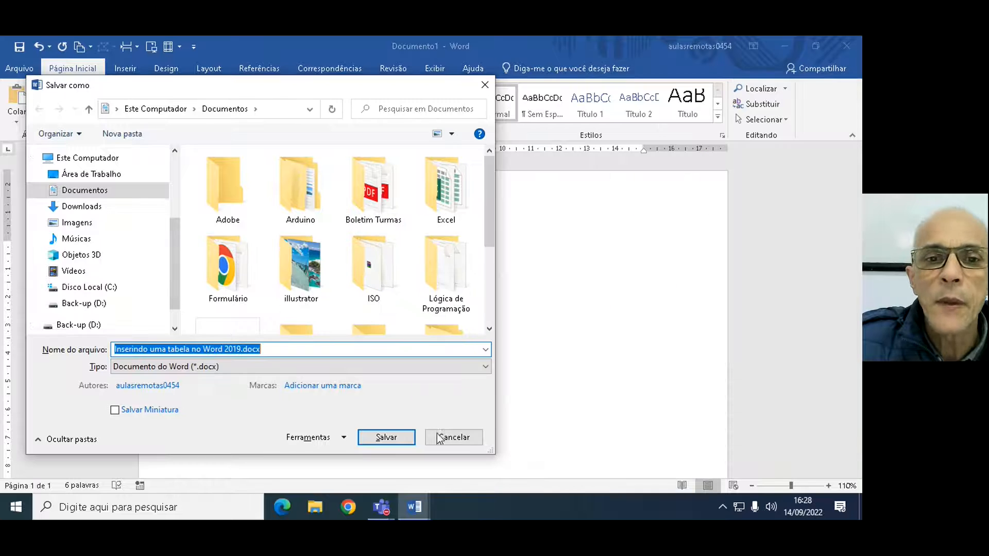
pyautogui.moveTo(137, 84); pyautogui.dragTo(252, 107)
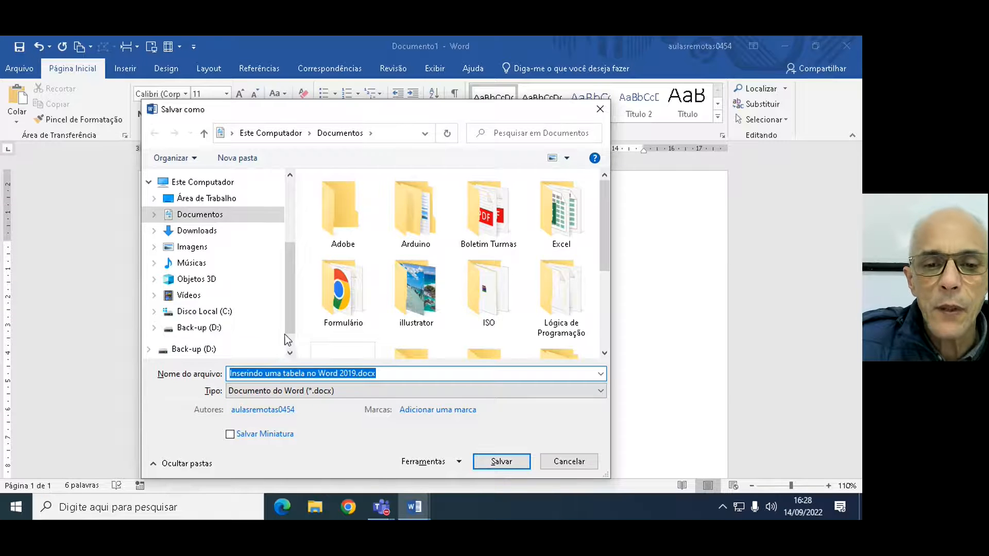
pyautogui.scroll(-1, 247, 320)
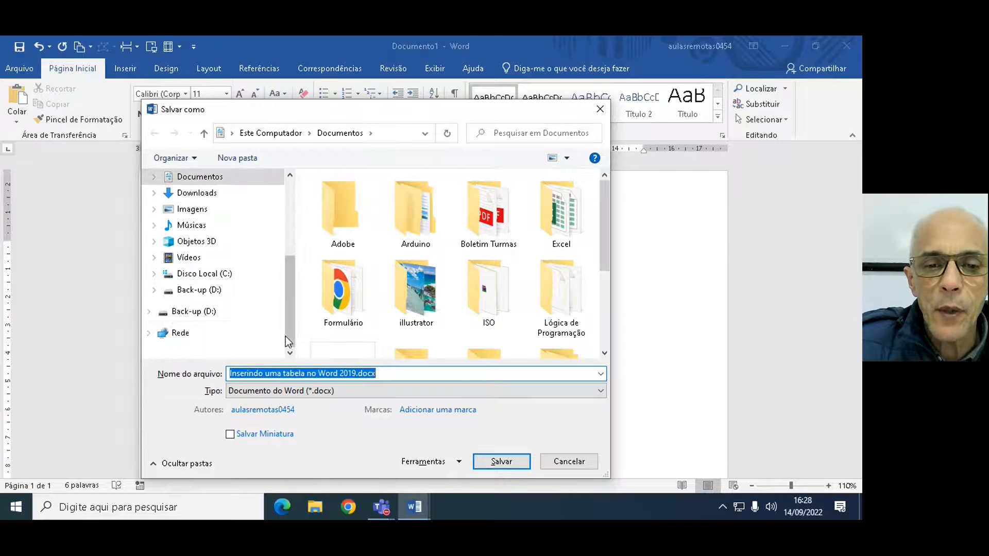
pyautogui.click(205, 314)
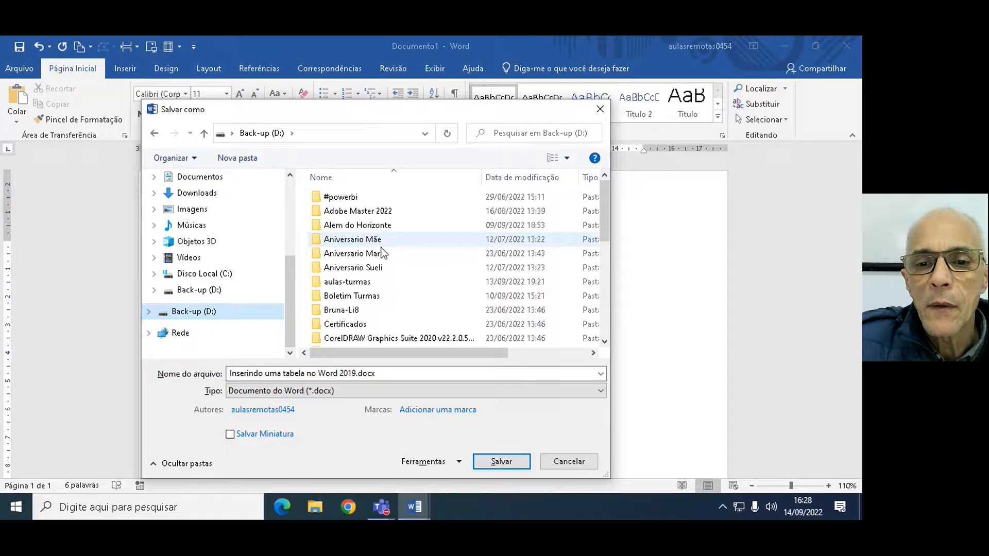
pyautogui.scroll(-1, 376, 309)
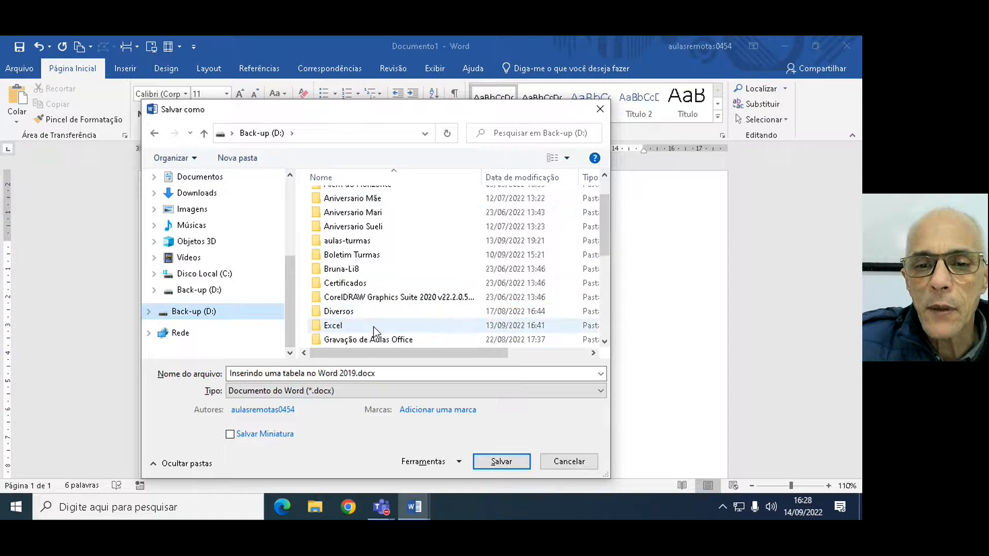
pyautogui.click(366, 341)
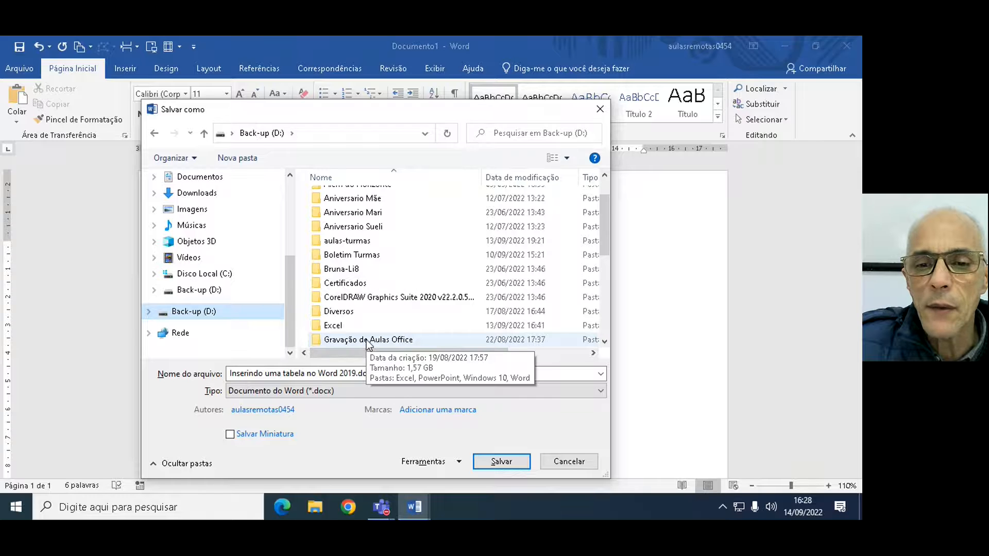
pyautogui.doubleClick(367, 341)
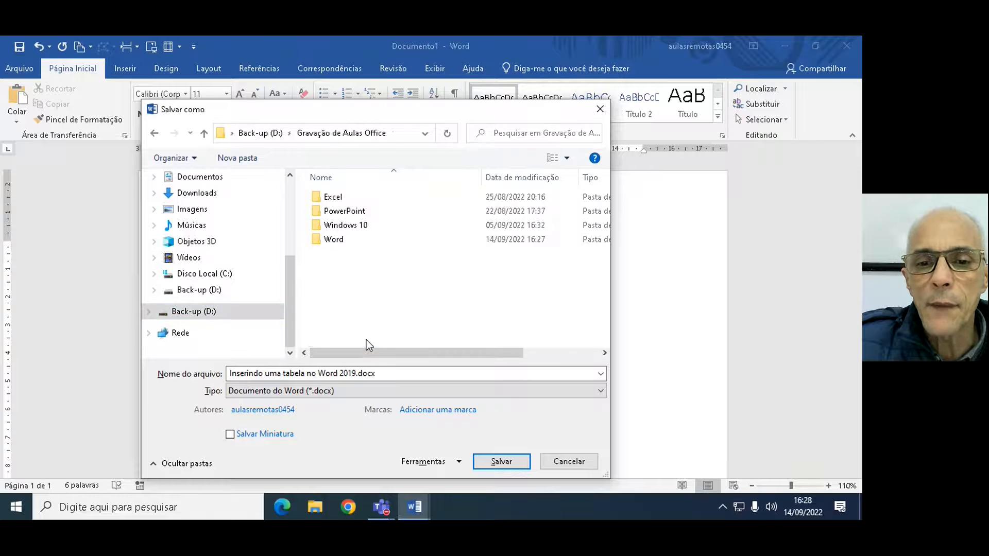
pyautogui.doubleClick(342, 240)
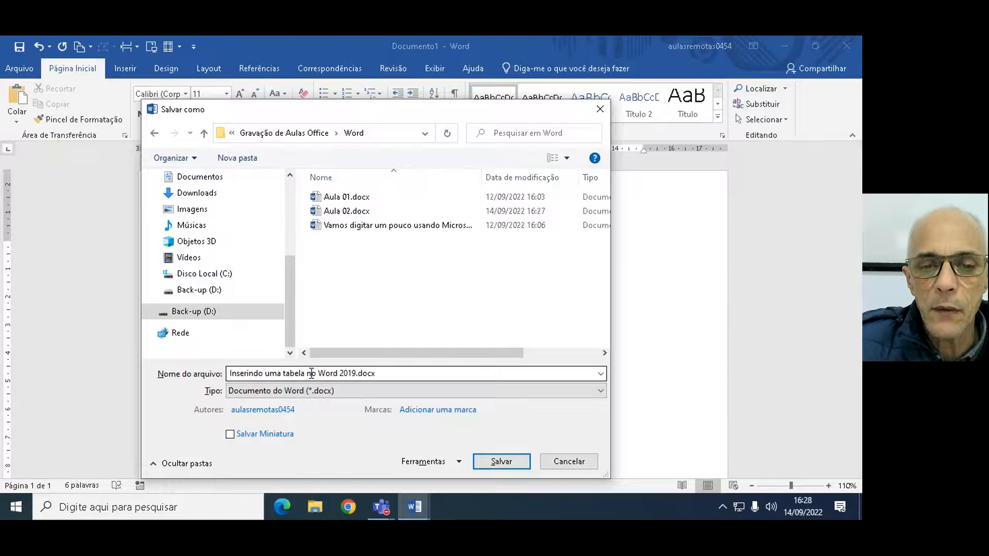
pyautogui.click(494, 462)
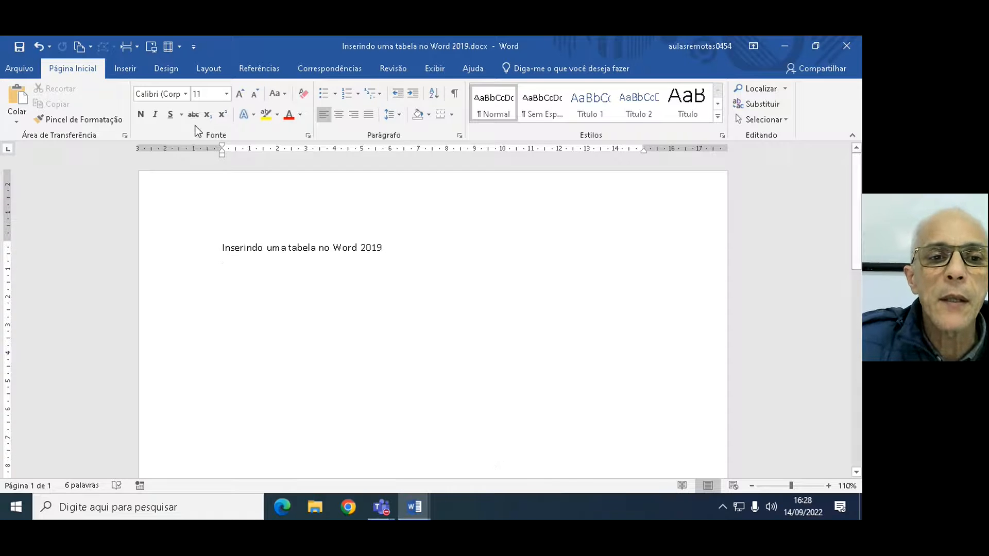
# Start inserting a table below the title through the Insert Table dialog, with the number of columns set to 3
pyautogui.click(128, 69)
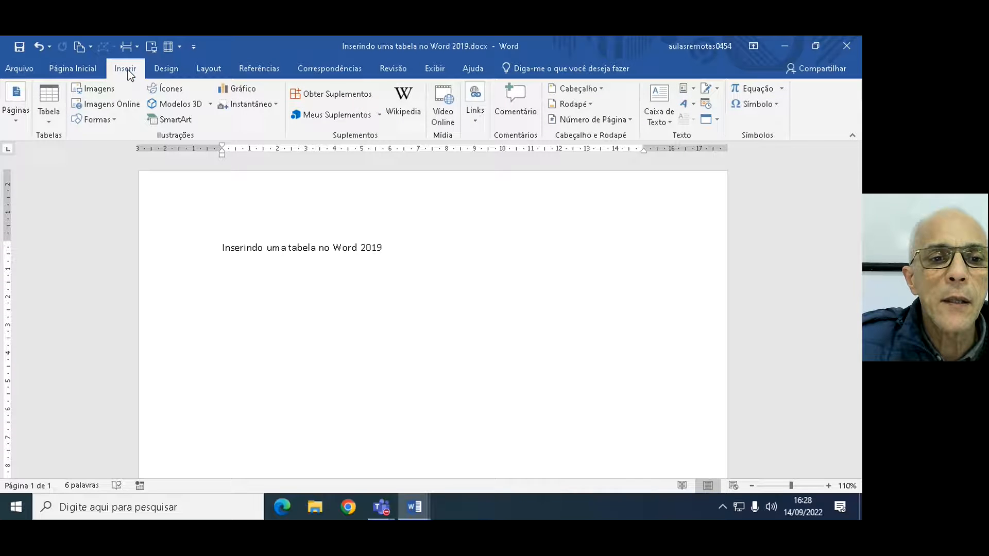
pyautogui.click(45, 123)
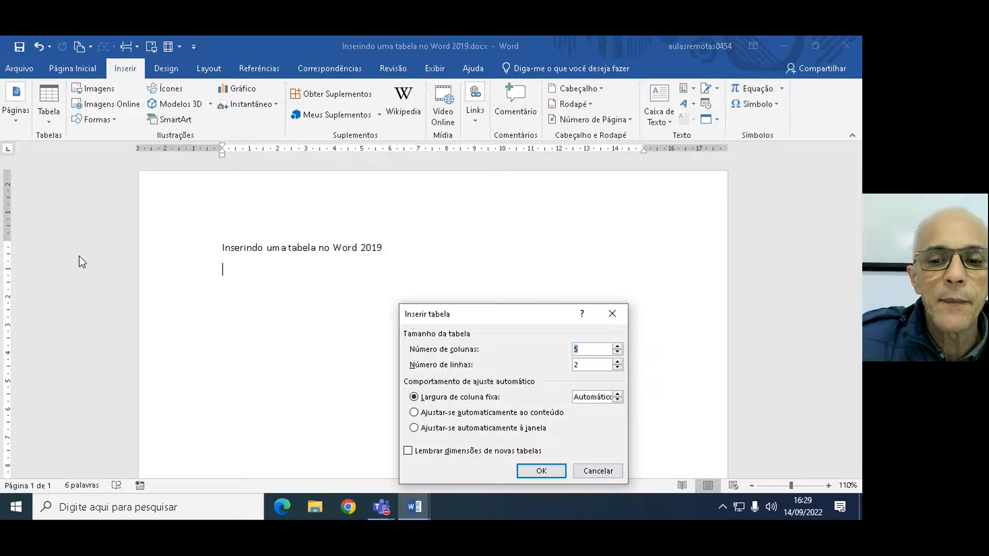
pyautogui.moveTo(534, 312); pyautogui.dragTo(539, 225)
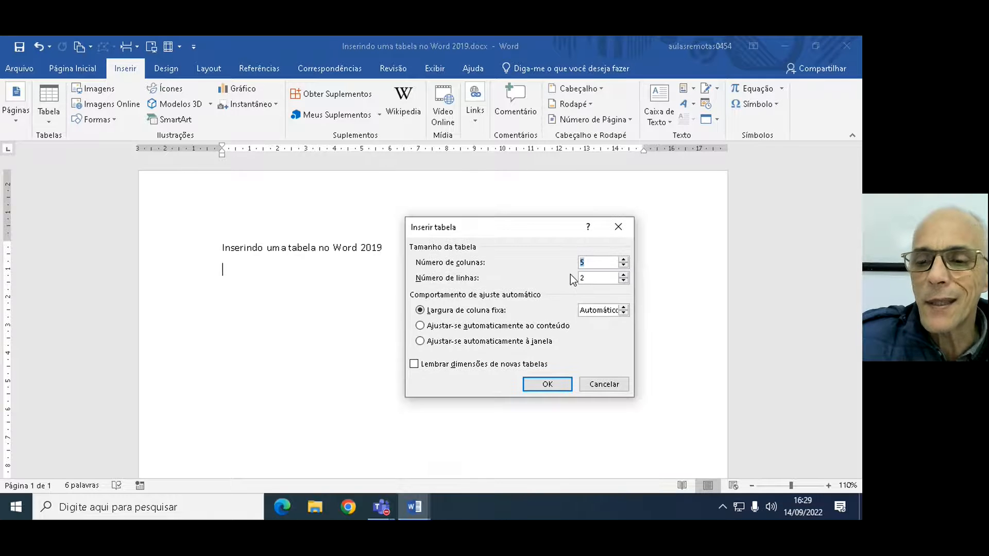
pyautogui.click(624, 266)
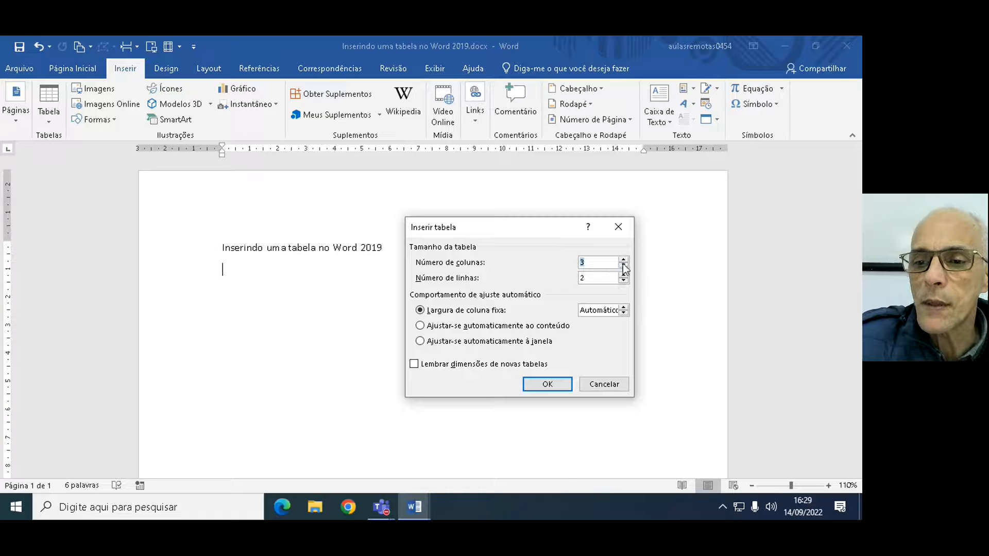
# Set the new table's number of rows to 15
pyautogui.click(598, 278)
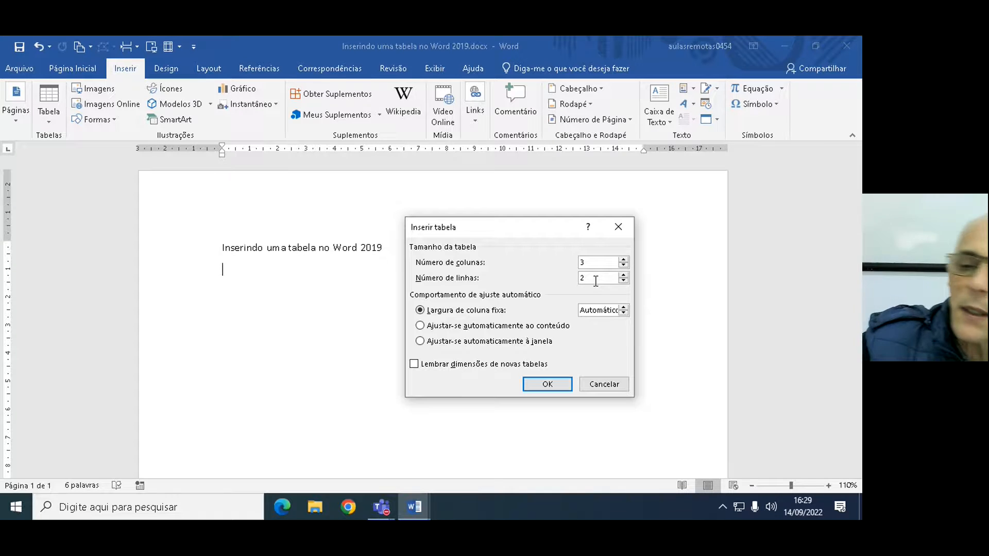
pyautogui.click(624, 276)
pyautogui.click(625, 275)
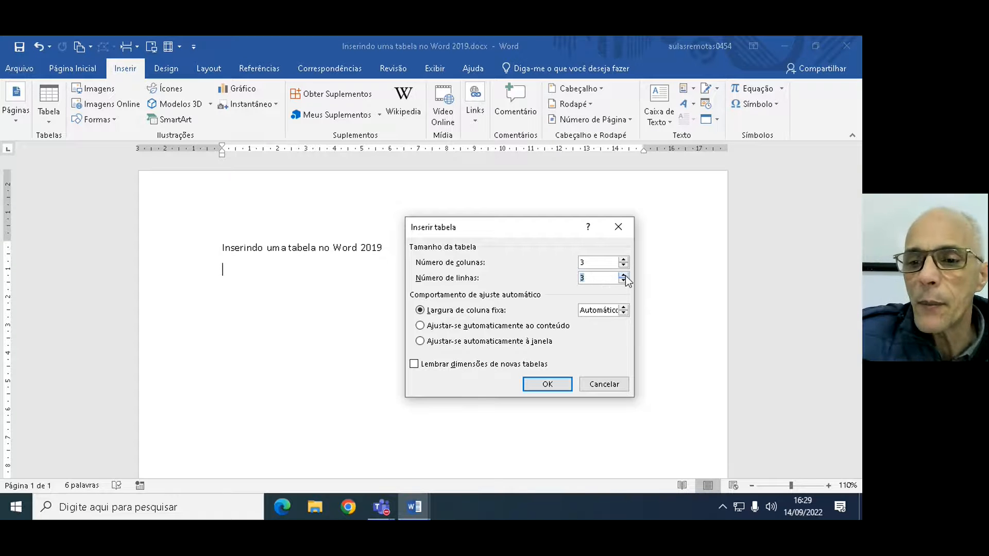
pyautogui.click(624, 275)
pyautogui.click(624, 275)
pyautogui.click(624, 275)
pyautogui.click(624, 275)
pyautogui.click(625, 275)
pyautogui.click(625, 275)
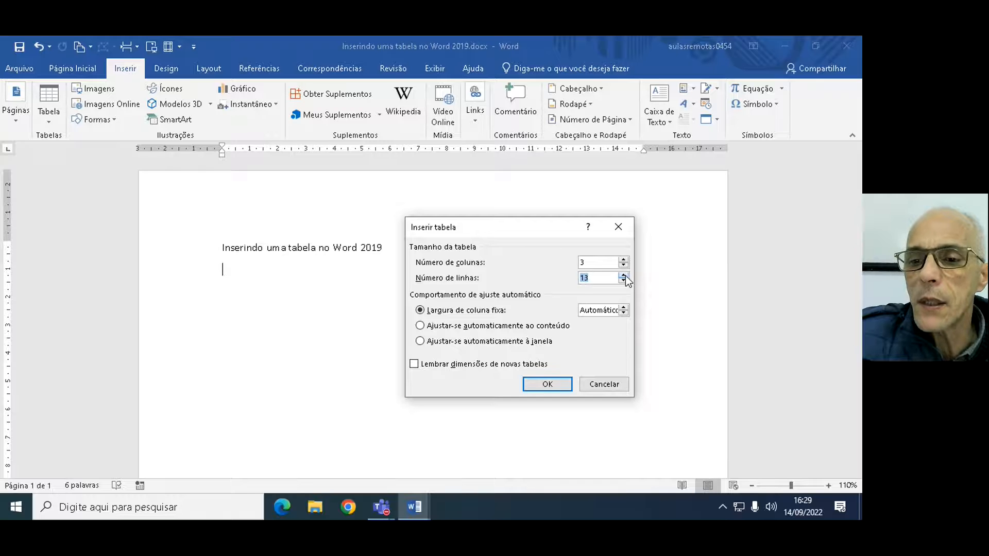
pyautogui.click(625, 276)
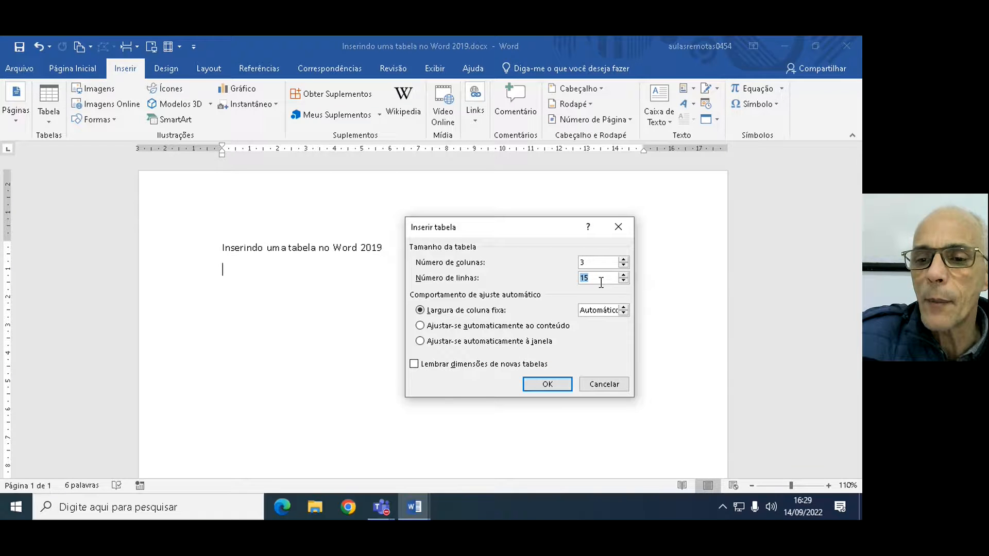
# Create the table below the title with the chosen 3 columns and 15 rows, keeping the fixed column width on Automático
pyautogui.press('super+plus')
pyautogui.press('super+plus')
pyautogui.press('super+plus')
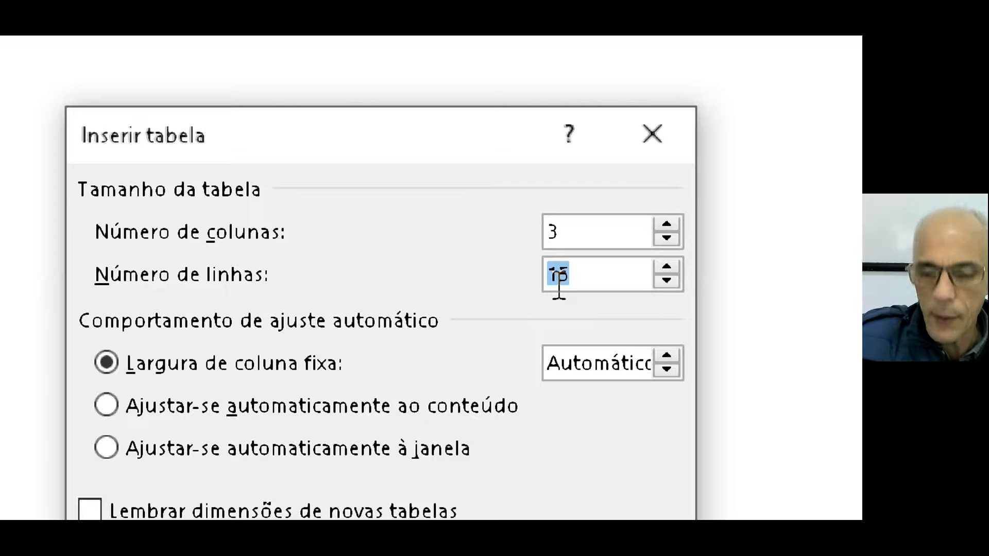
pyautogui.press('super+plus')
pyautogui.press('super+minus')
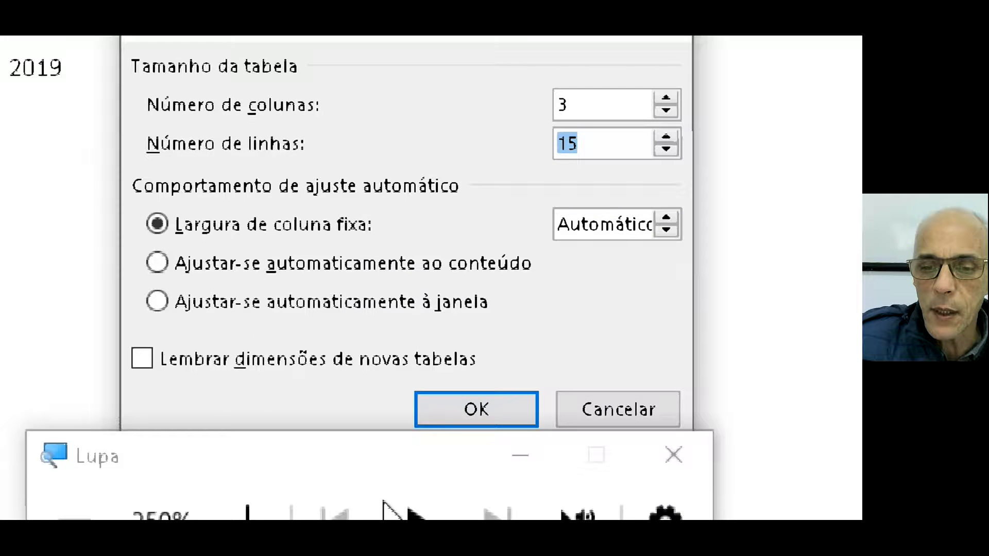
pyautogui.click(447, 432)
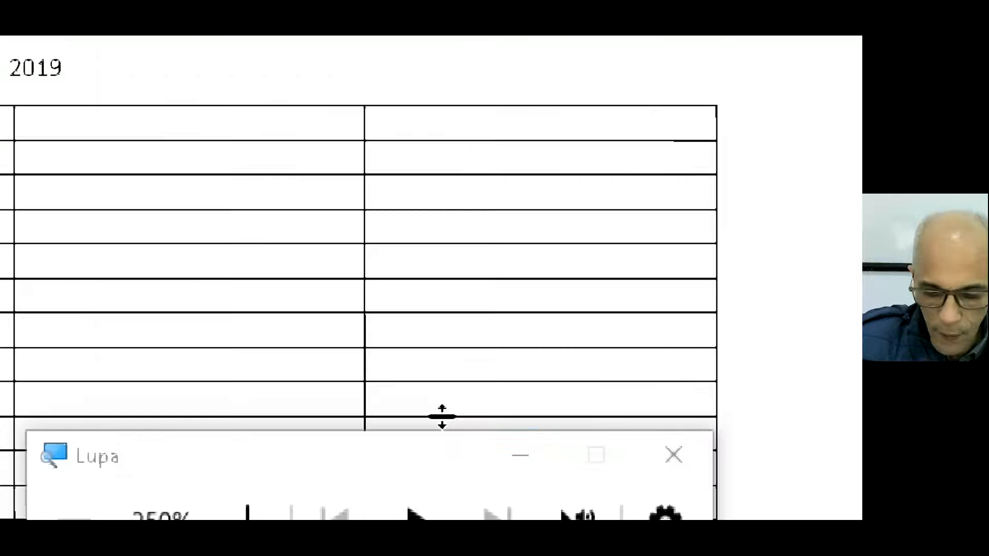
pyautogui.press('super+minus')
pyautogui.press('super+minus')
pyautogui.press('super+minus')
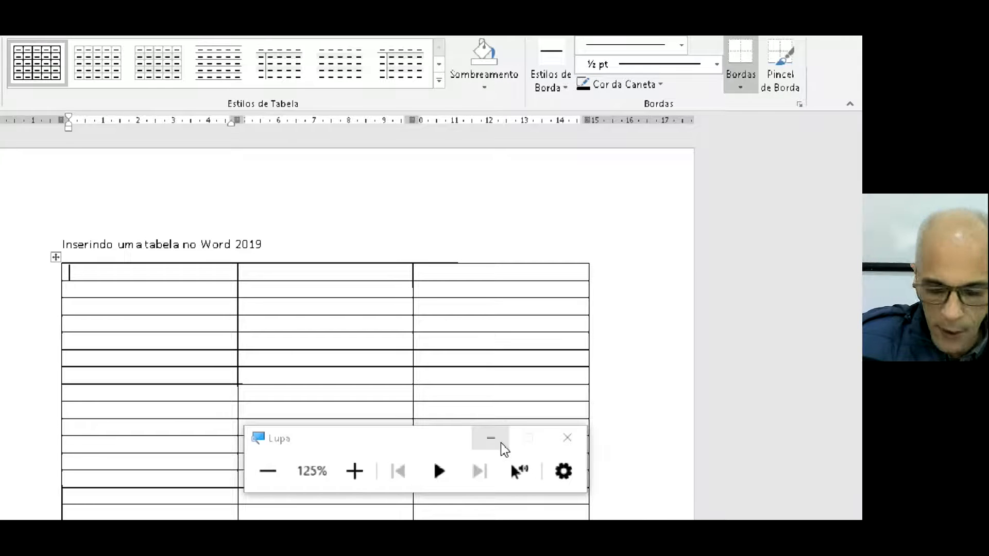
pyautogui.press('super+minus')
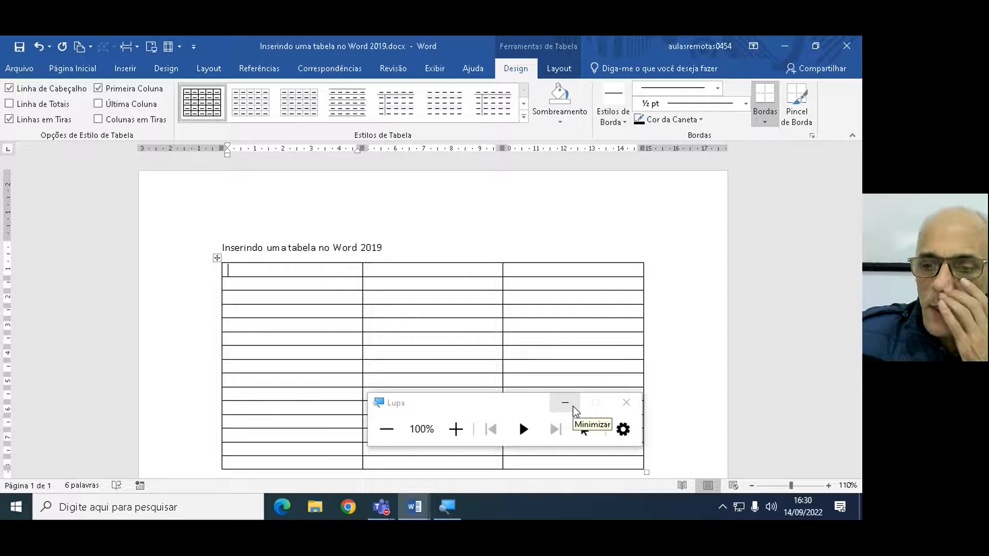
pyautogui.click(571, 405)
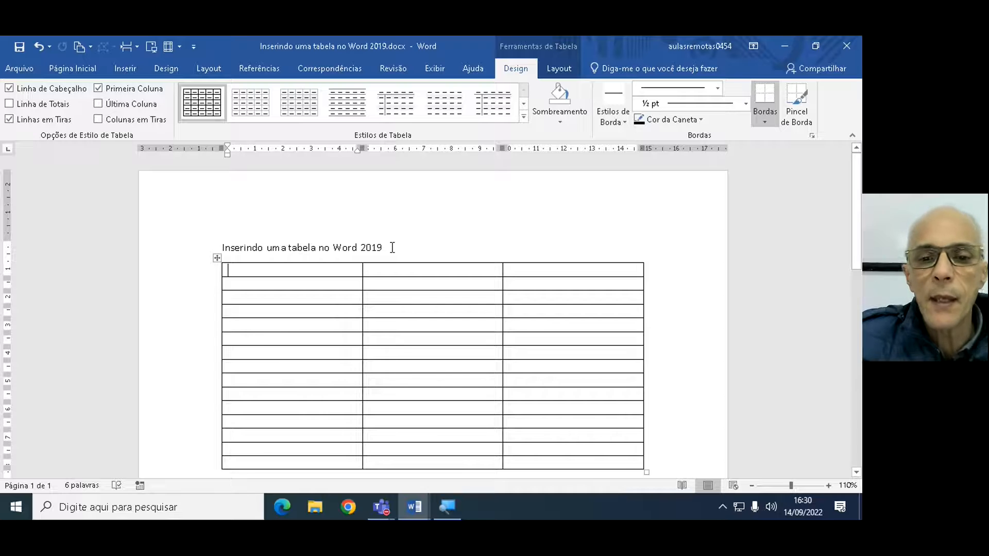
# Format the title line "Inserindo uma tabela no Word 2019" in bold with font size 14
pyautogui.click(187, 249)
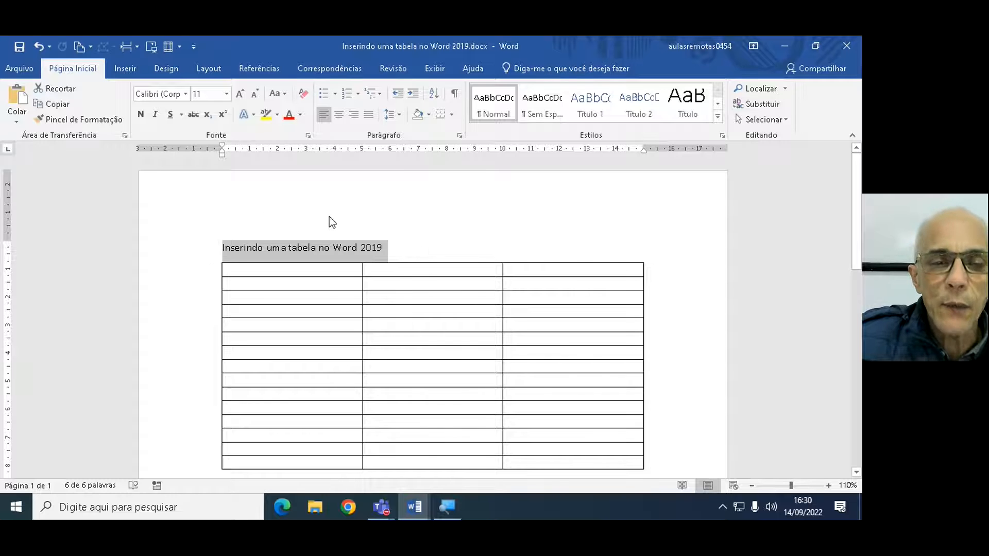
pyautogui.hotkey('ctrl', 'n')
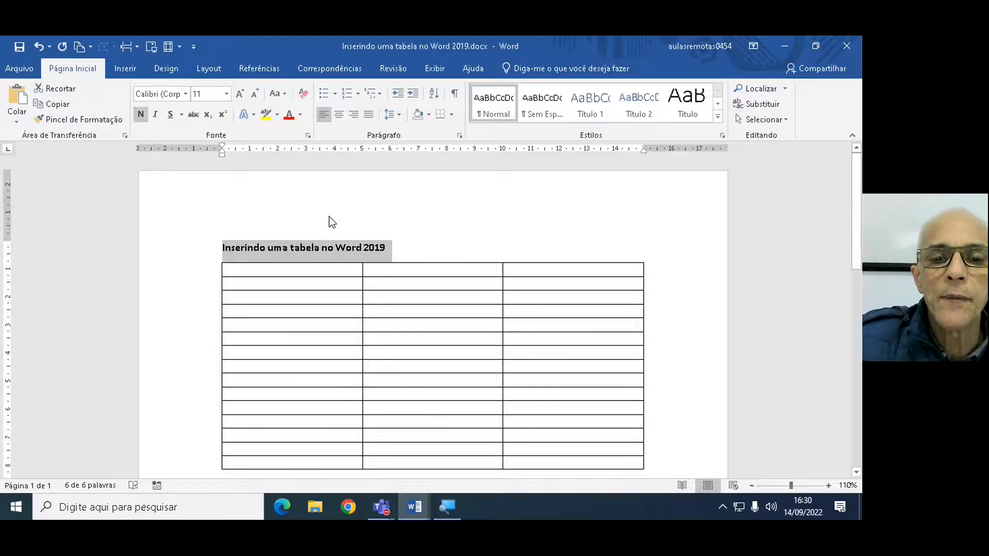
pyautogui.click(240, 95)
pyautogui.click(239, 94)
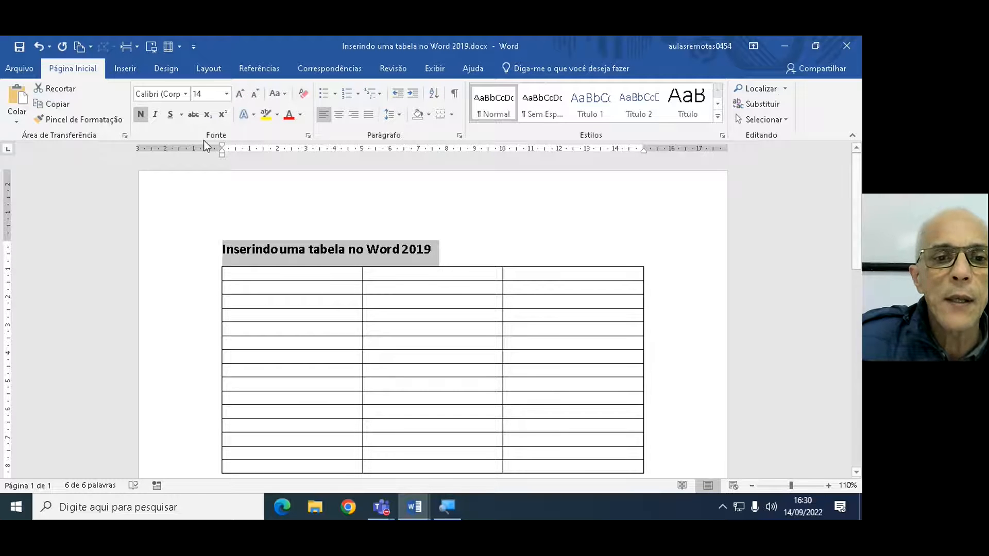
# Merge the three cells of the table's first row into a single cell
pyautogui.click(237, 277)
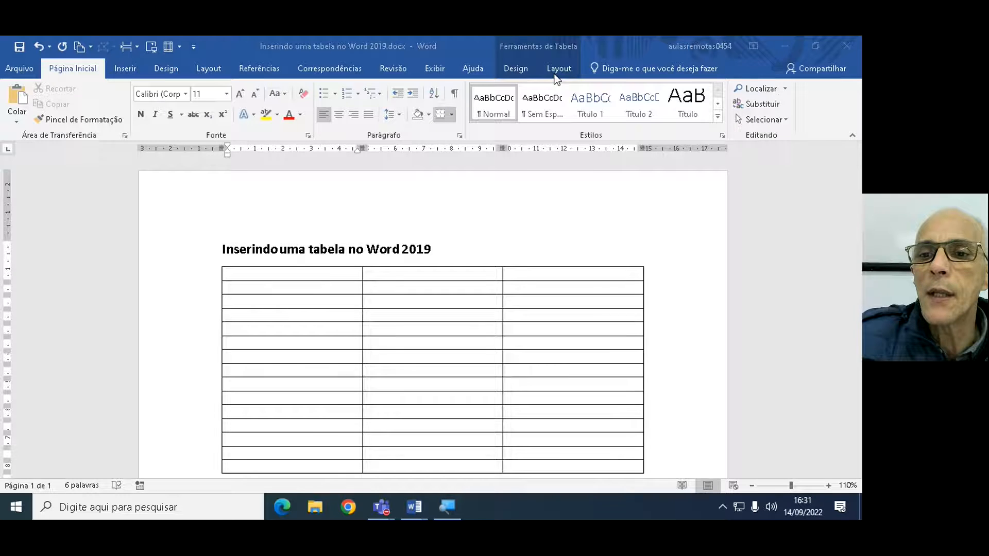
pyautogui.click(736, 62)
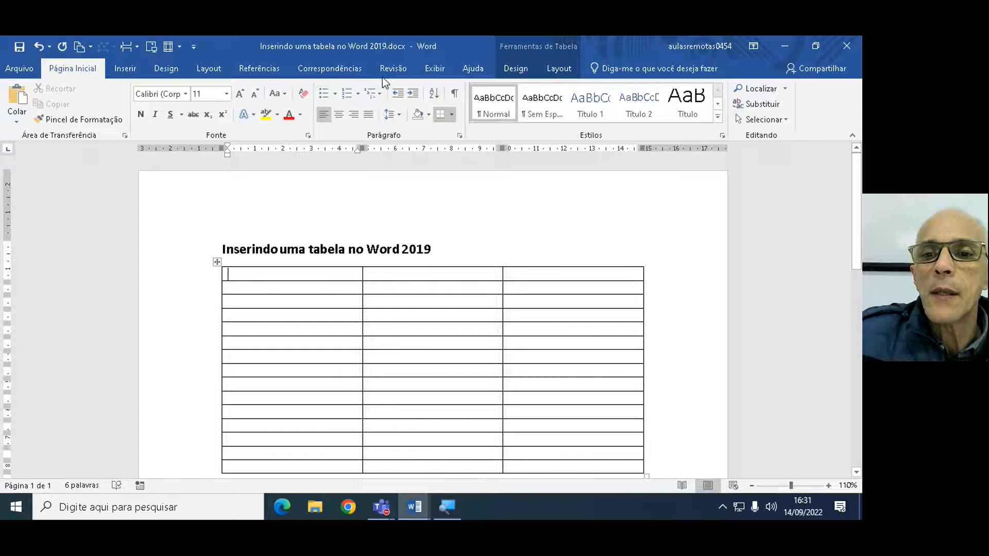
pyautogui.click(518, 70)
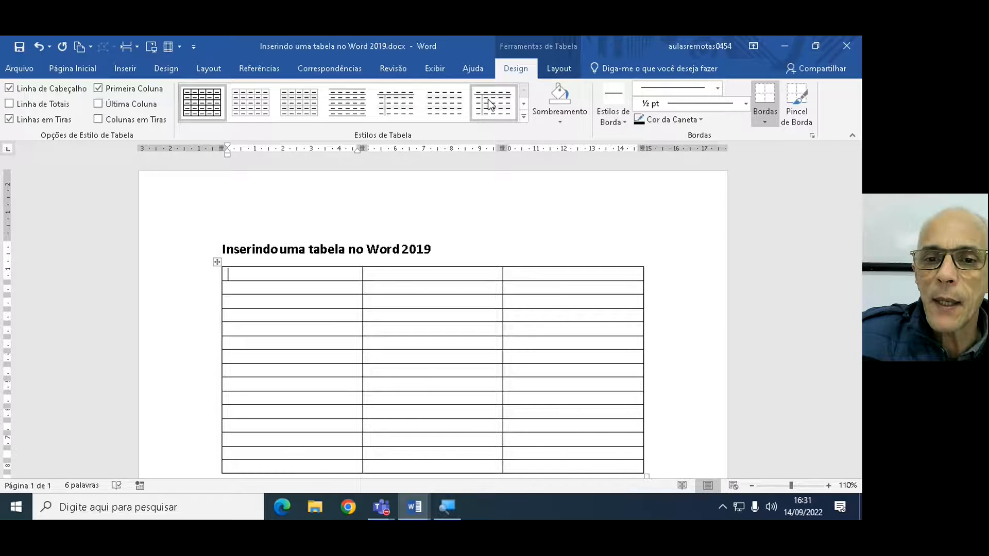
pyautogui.click(554, 71)
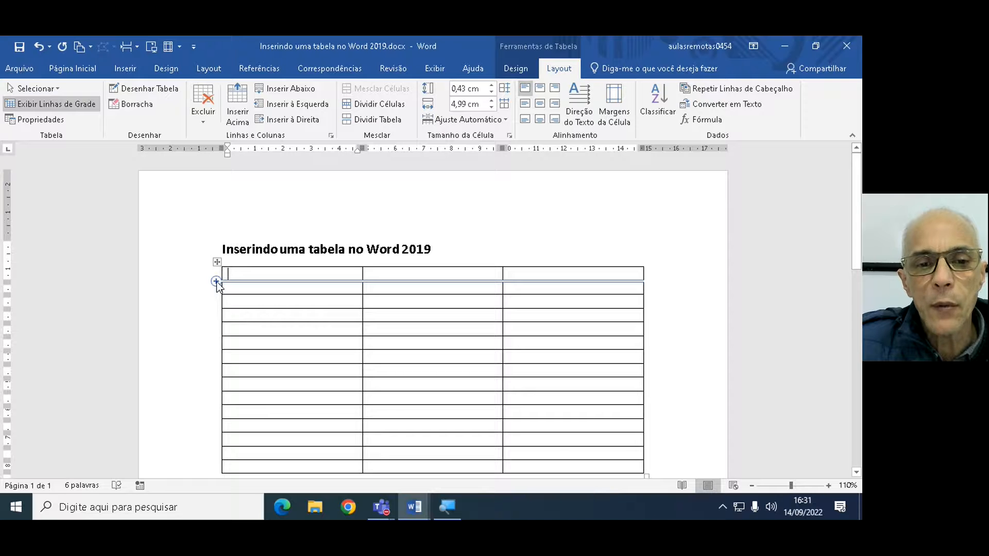
pyautogui.click(217, 281)
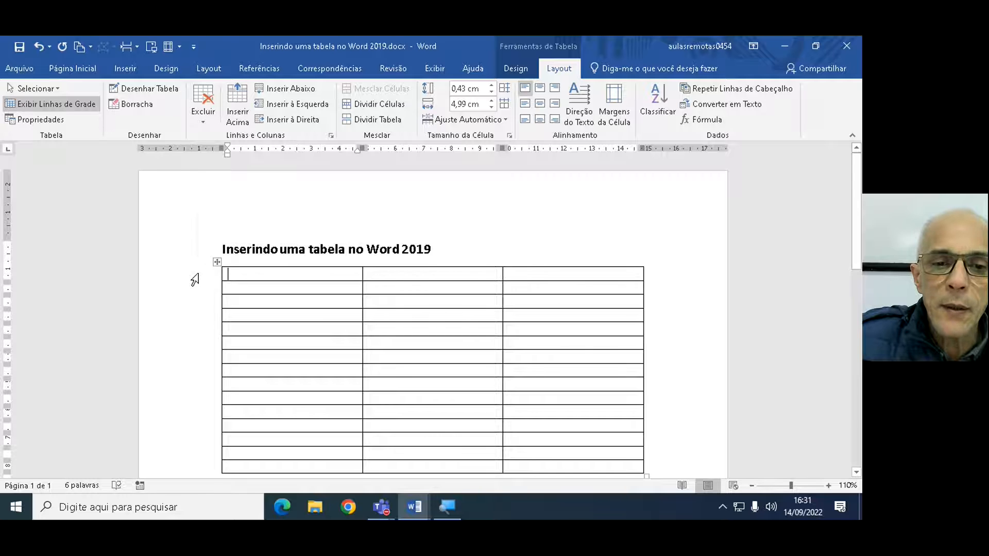
pyautogui.click(195, 279)
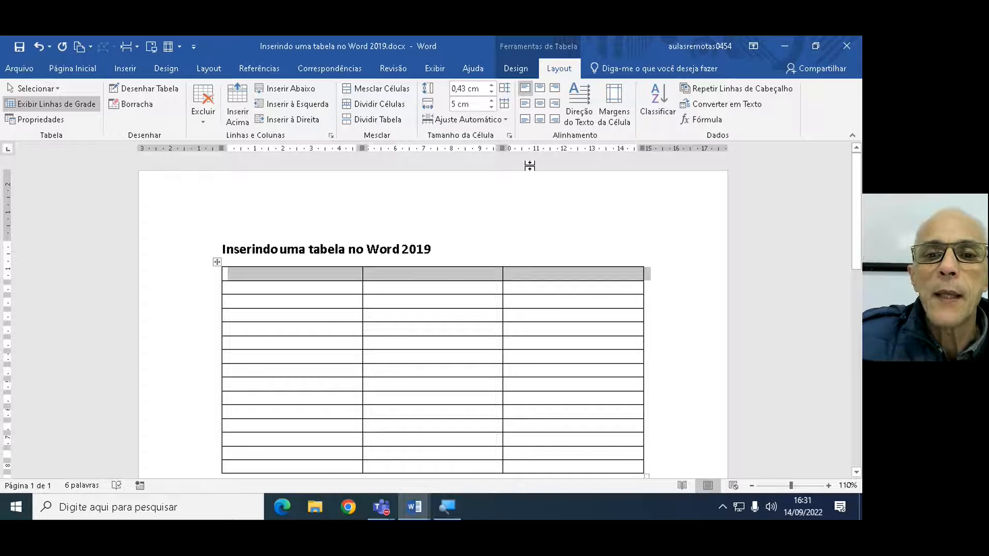
pyautogui.click(561, 72)
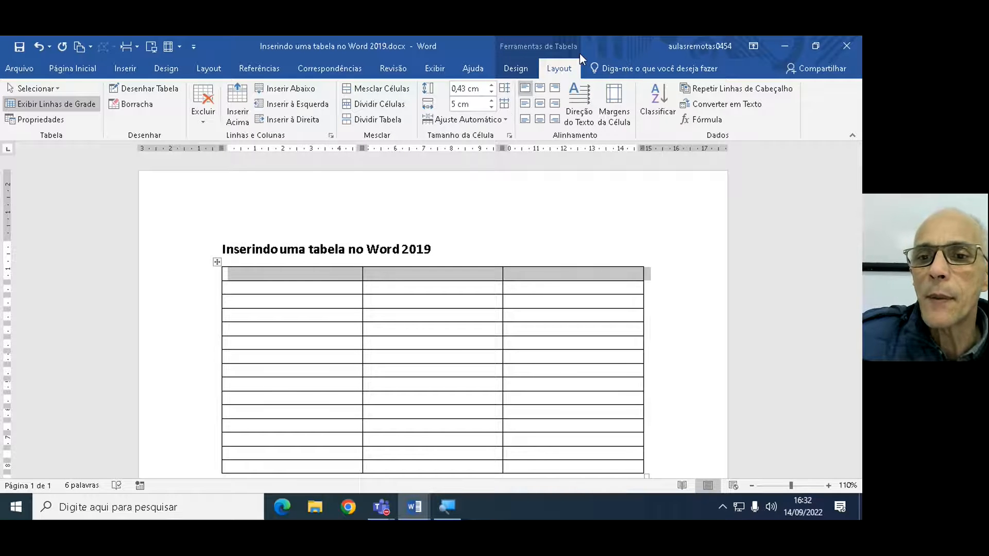
pyautogui.click(365, 95)
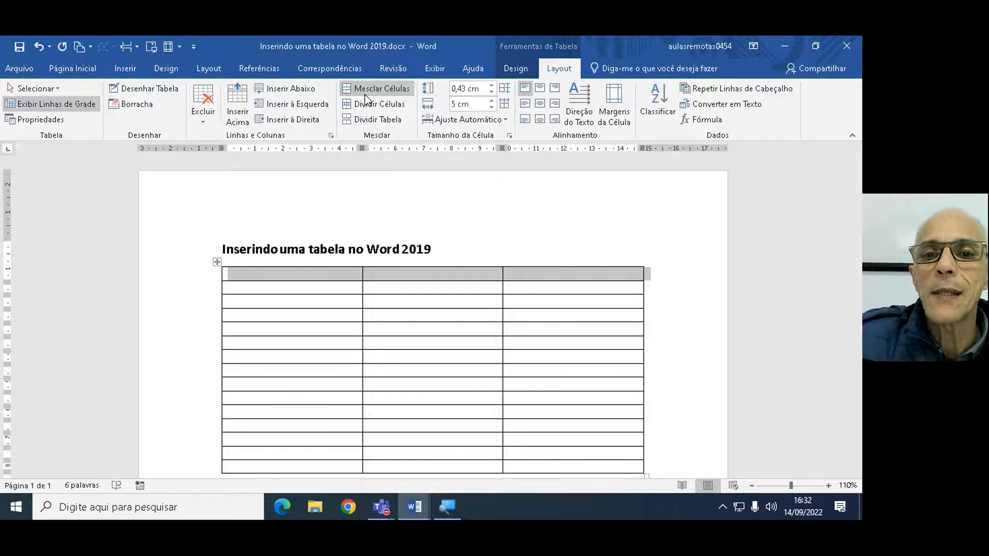
pyautogui.click(376, 87)
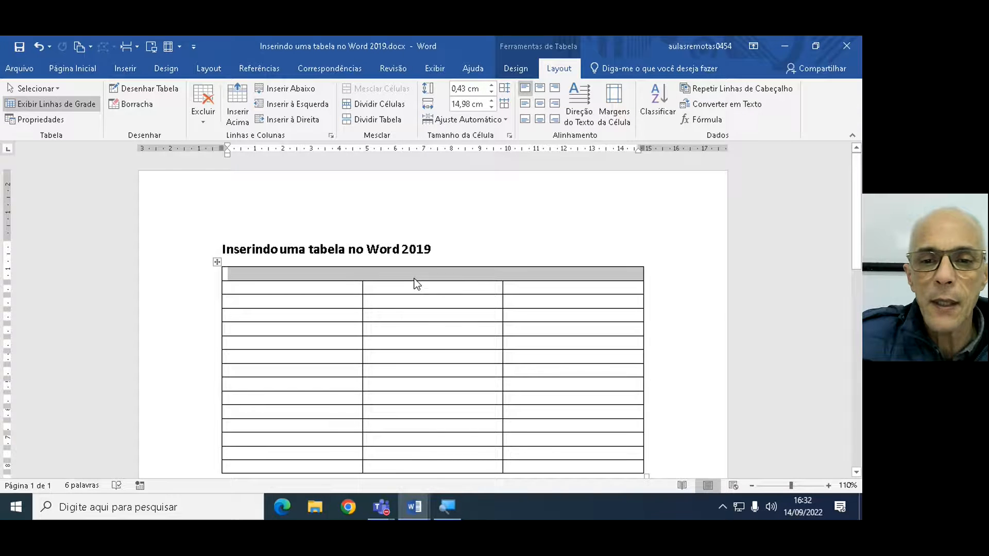
# Write the heading "CADASTRO DE ALUNOS" in the merged first row of the table
pyautogui.click(342, 277)
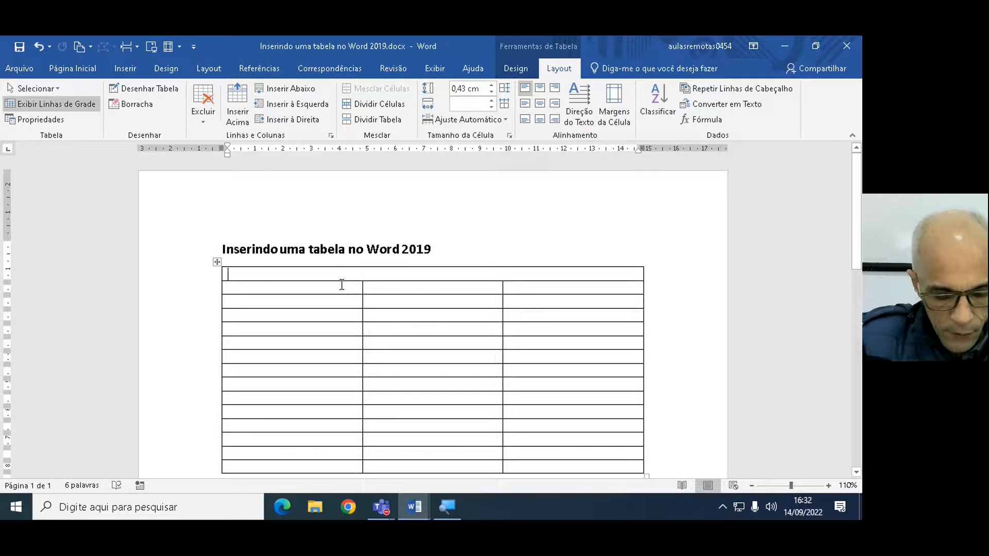
pyautogui.write('CADASTRO')
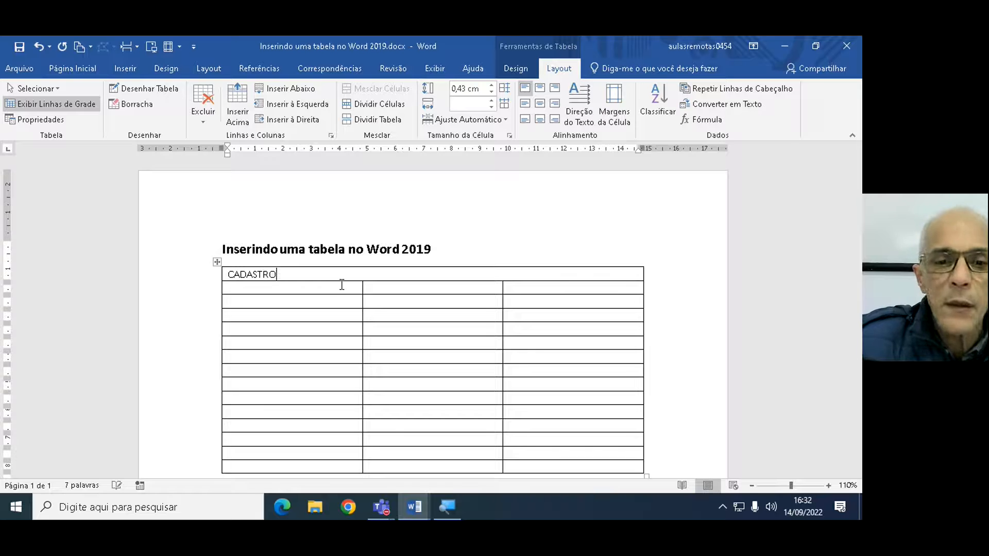
pyautogui.write(' DE')
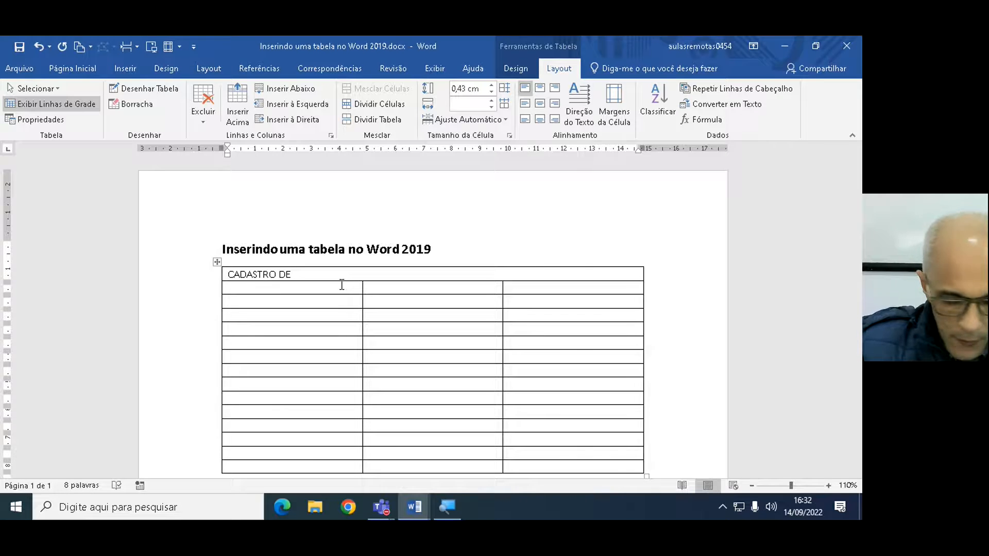
pyautogui.write(' ALUNOS')
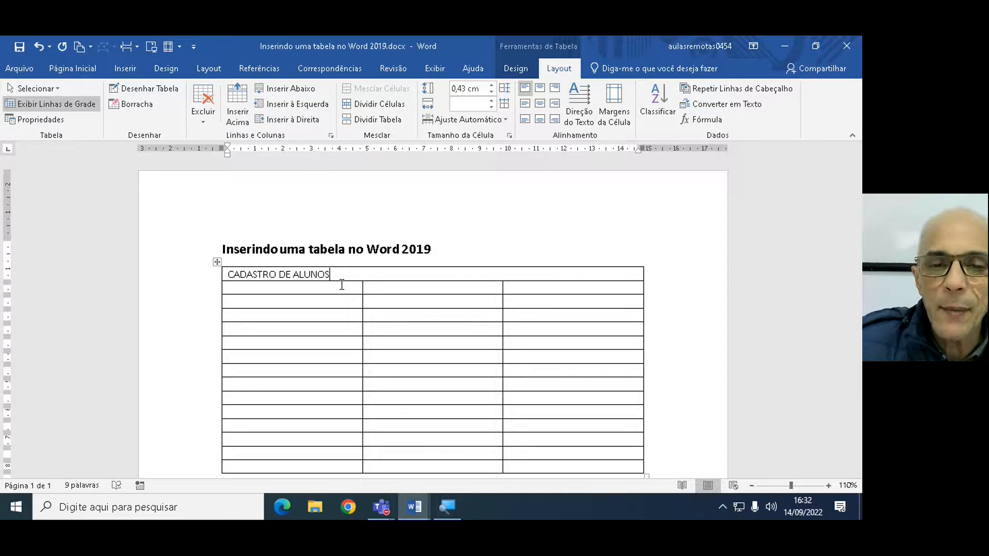
# Fill the table's second row with "Matricola" in the first column and "Foto Aqui" in the third column
pyautogui.click(342, 284)
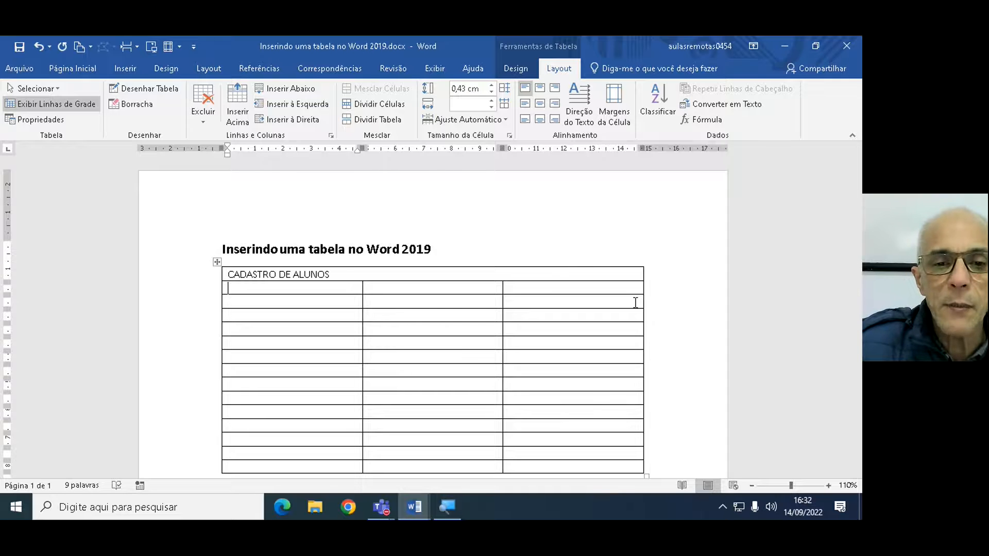
pyautogui.write('Matr')
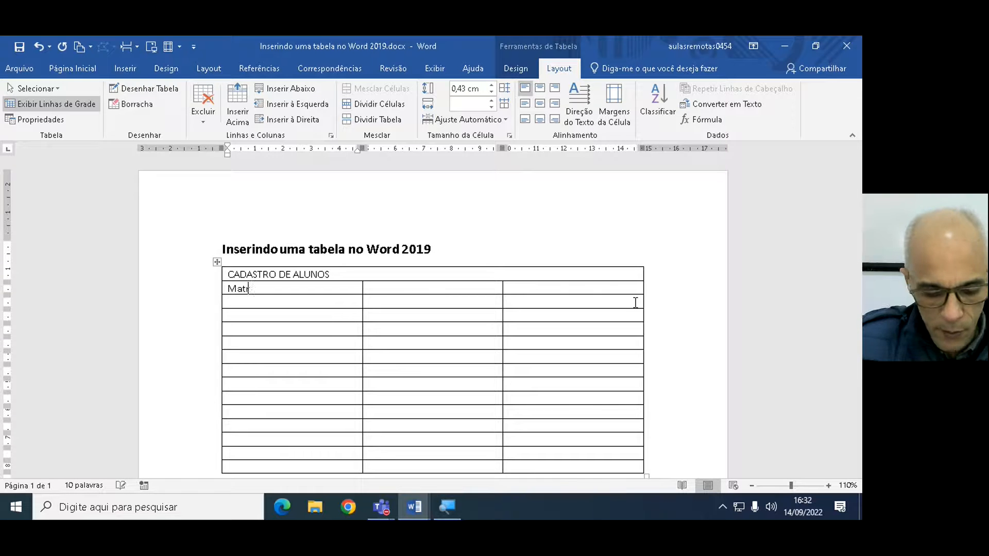
pyautogui.write('icu')
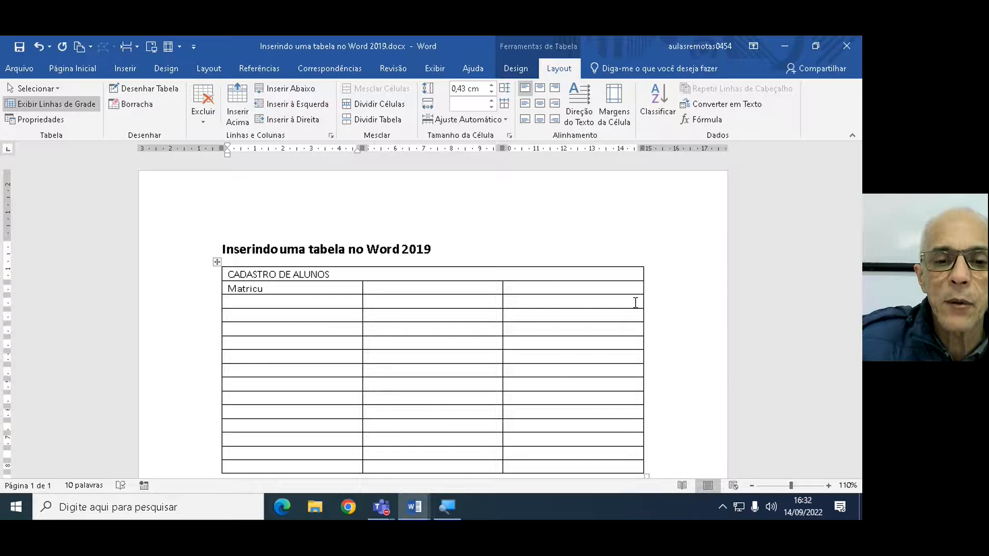
pyautogui.press('BackSpace')
pyautogui.write('ola')
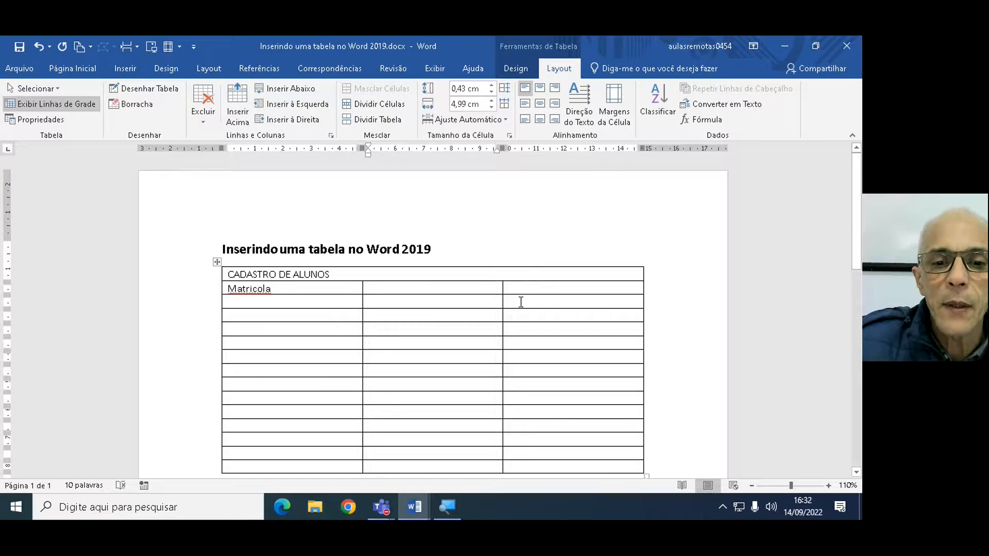
pyautogui.press('Tab')
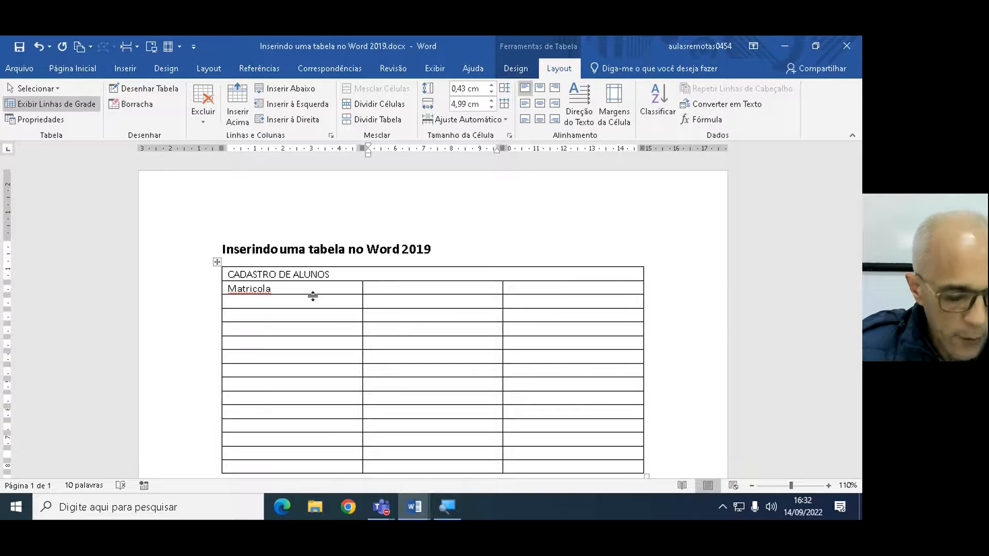
pyautogui.press('Tab')
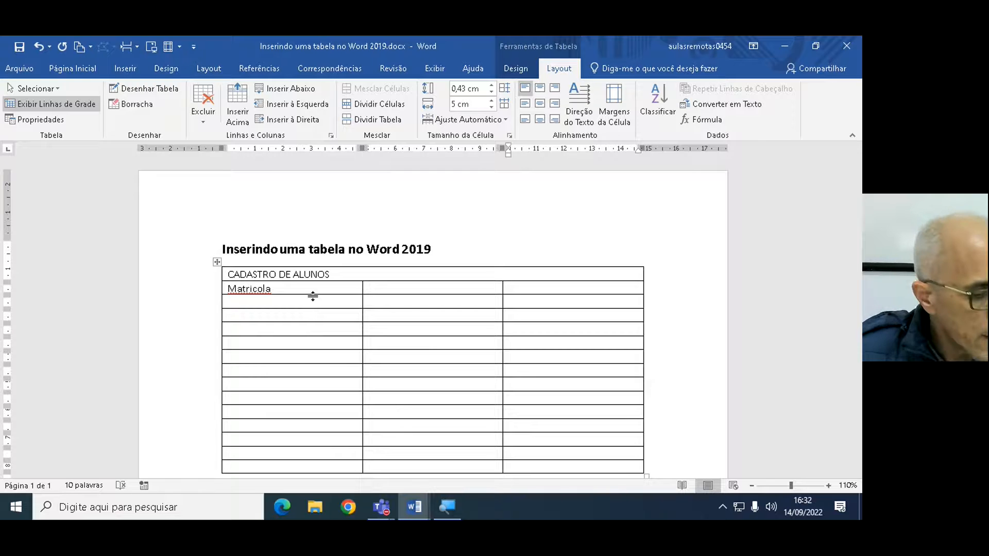
pyautogui.write('Foto')
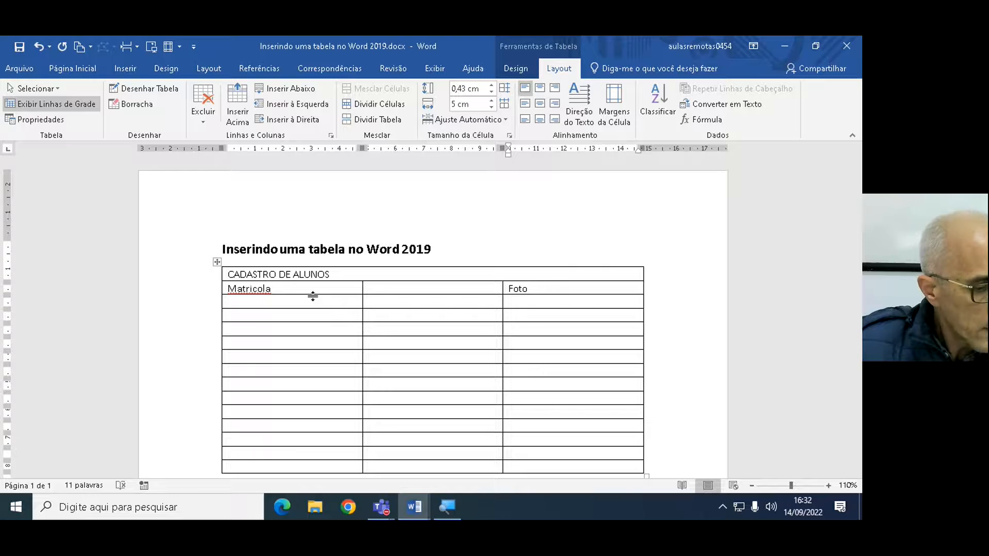
pyautogui.write(' Aqui')
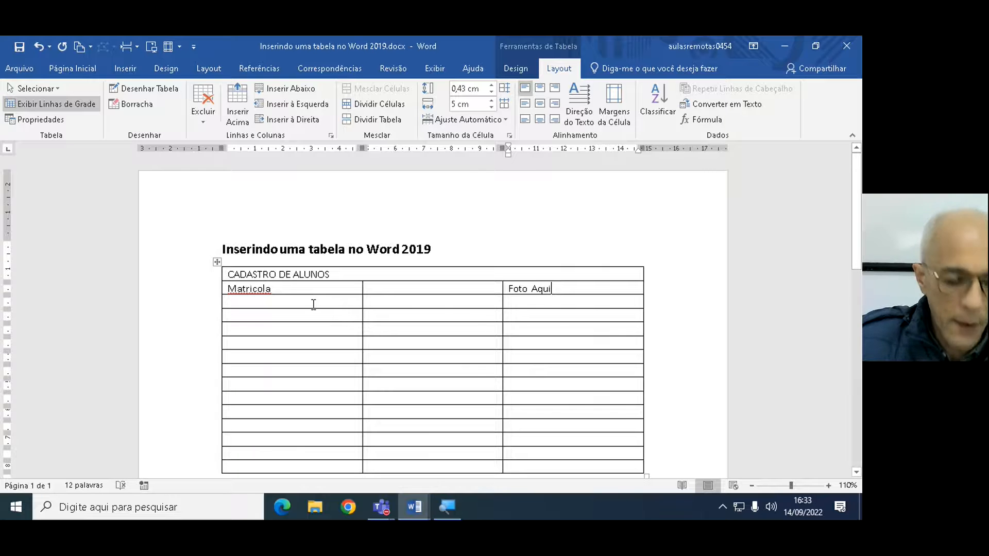
# Enter the labels "Nome" and "Endereço" in the first column of the third and fourth rows, ending in the cell below
pyautogui.click(313, 304)
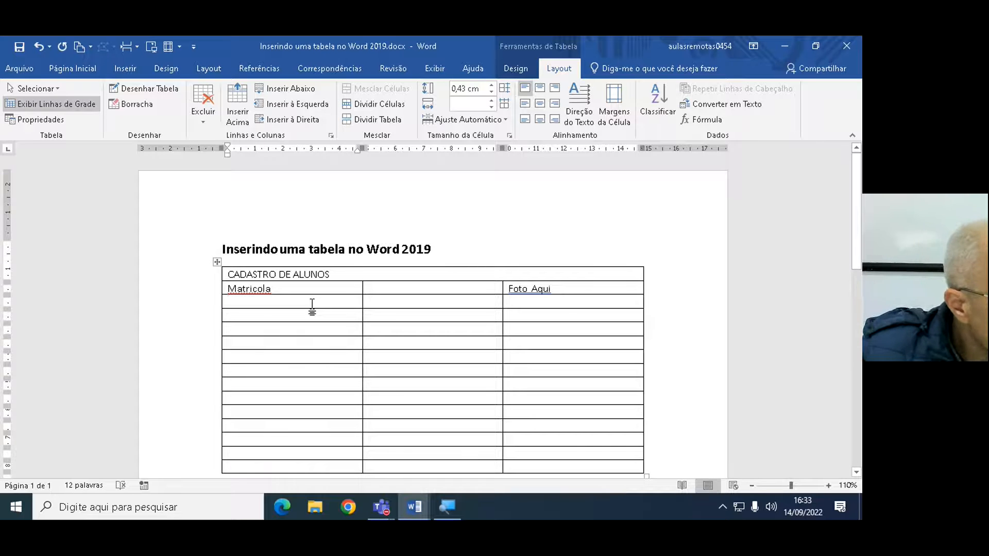
pyautogui.write('Nome')
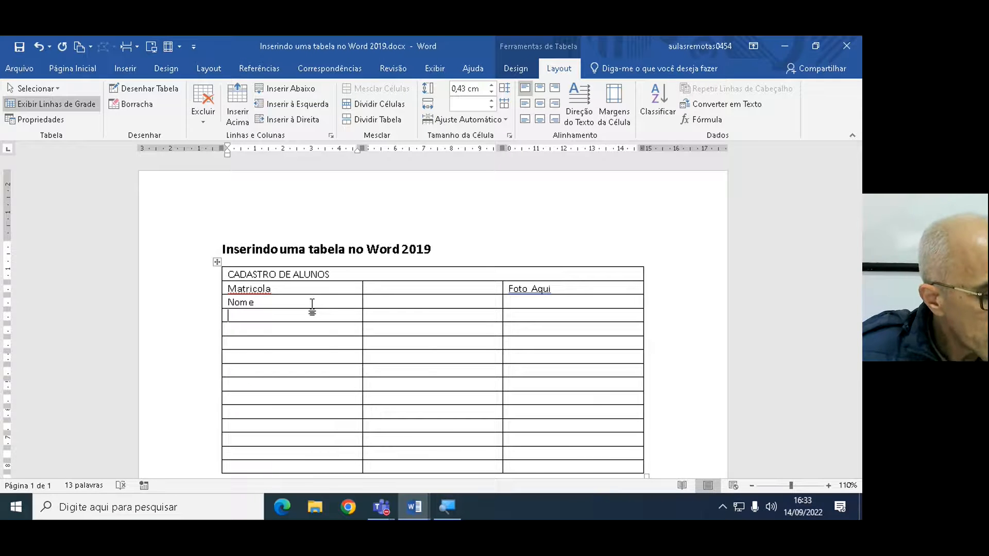
pyautogui.write('E')
pyautogui.press('BackSpace')
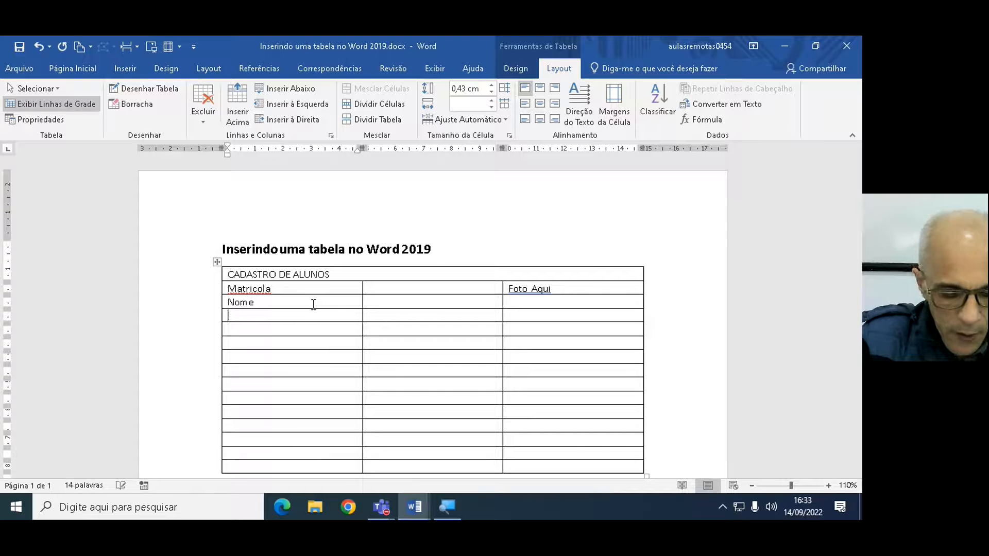
pyautogui.write('Endere')
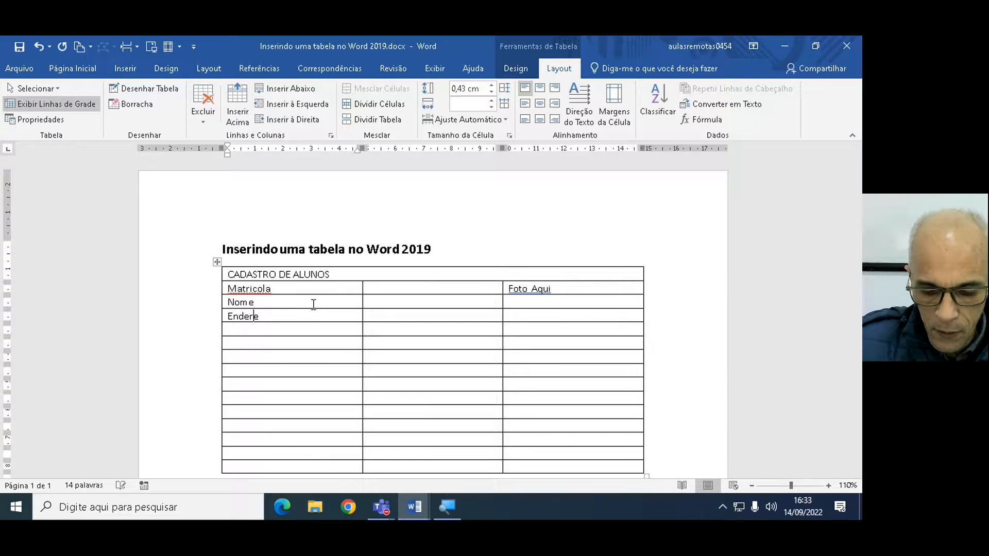
pyautogui.write('ço')
pyautogui.press('Down')
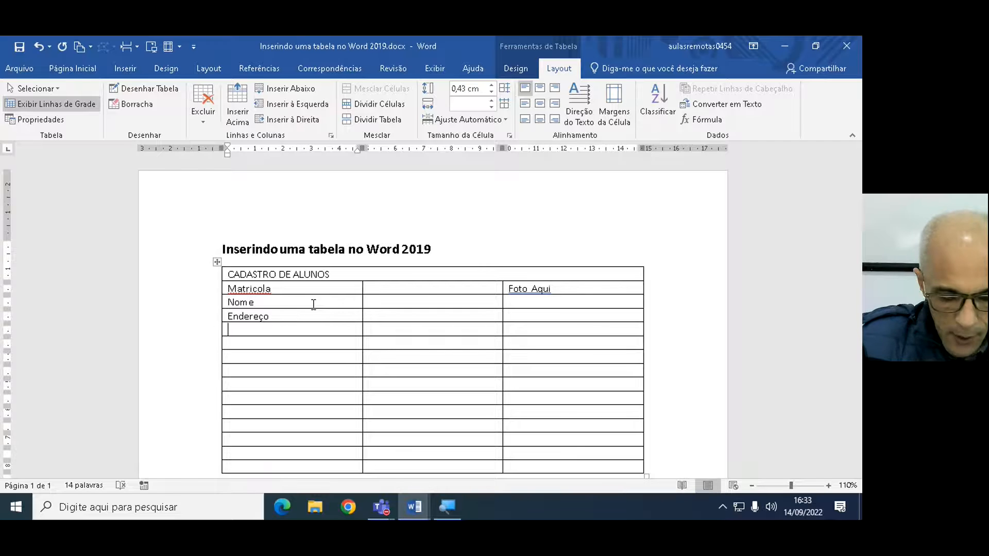
# Enter the labels "Bairro", "Cidade", "Estado" and "CEP" in the first column of the fifth to eighth rows
pyautogui.write('Bair')
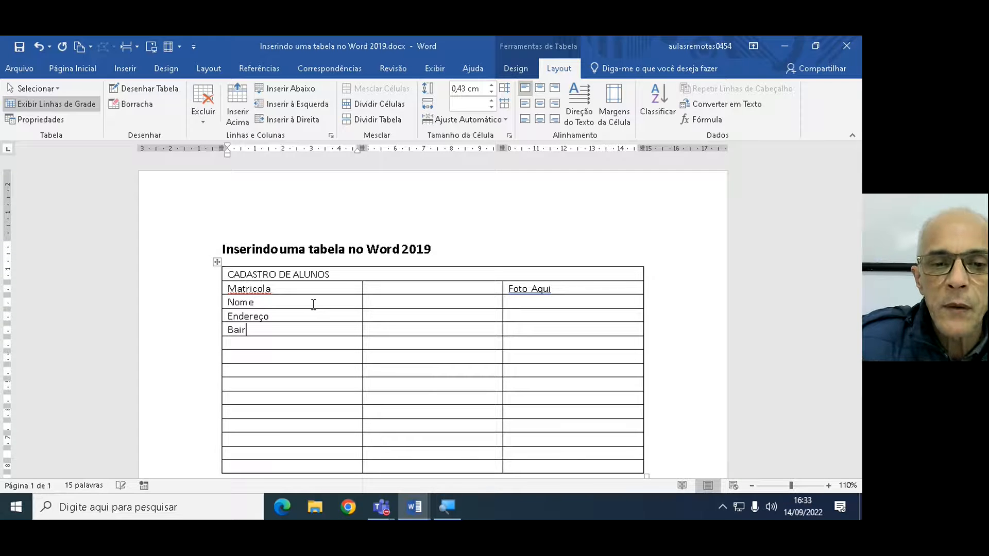
pyautogui.write('ro')
pyautogui.press('Down')
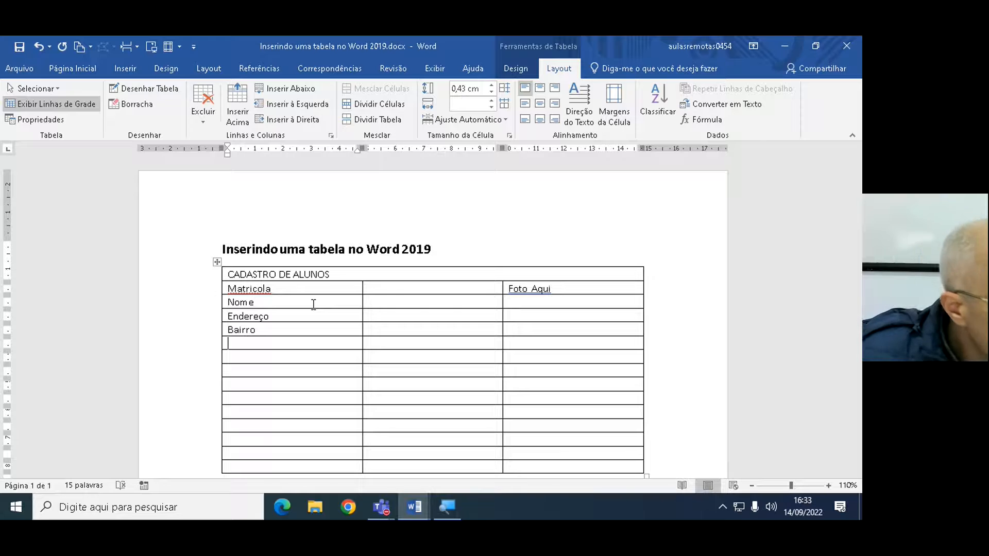
pyautogui.write('Cidade')
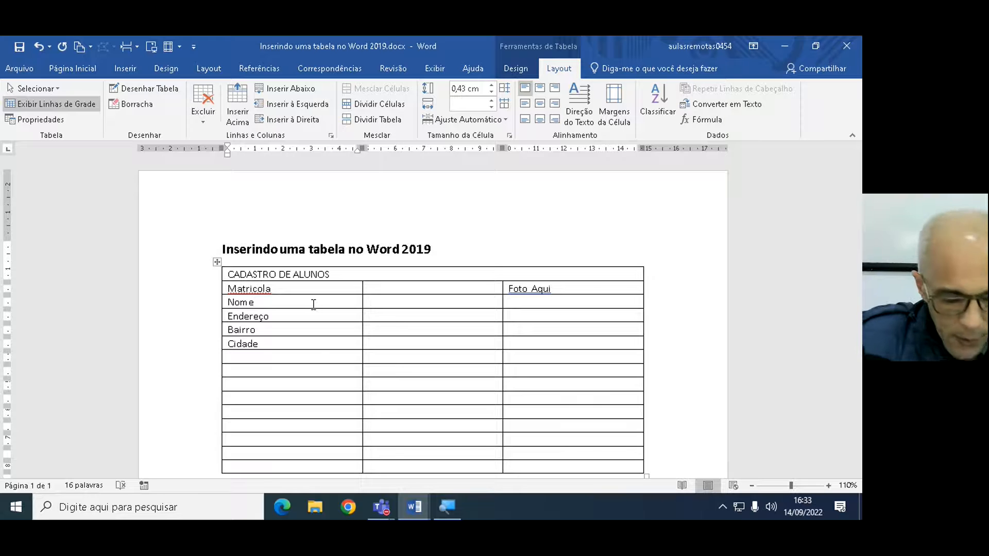
pyautogui.press('Down')
pyautogui.write('Estado')
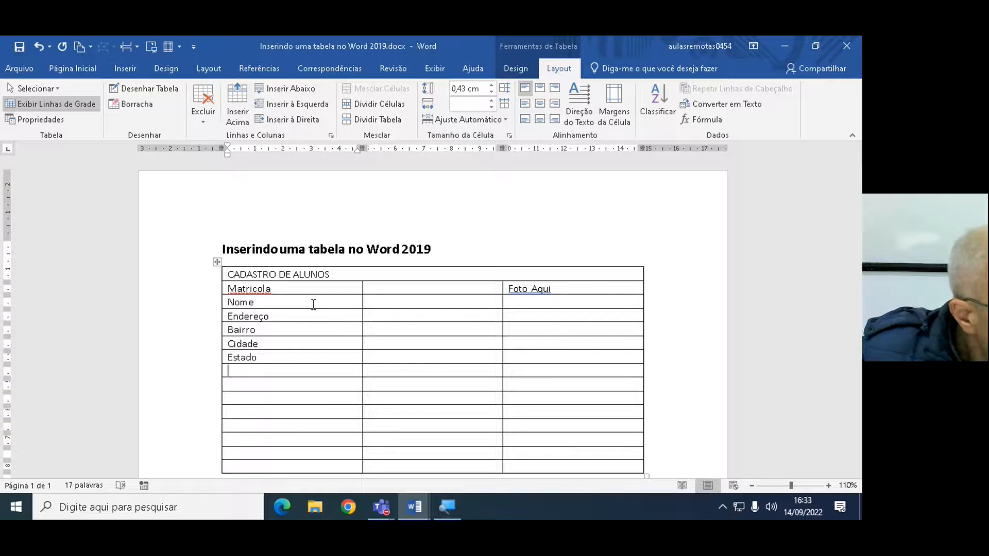
pyautogui.write('CEP')
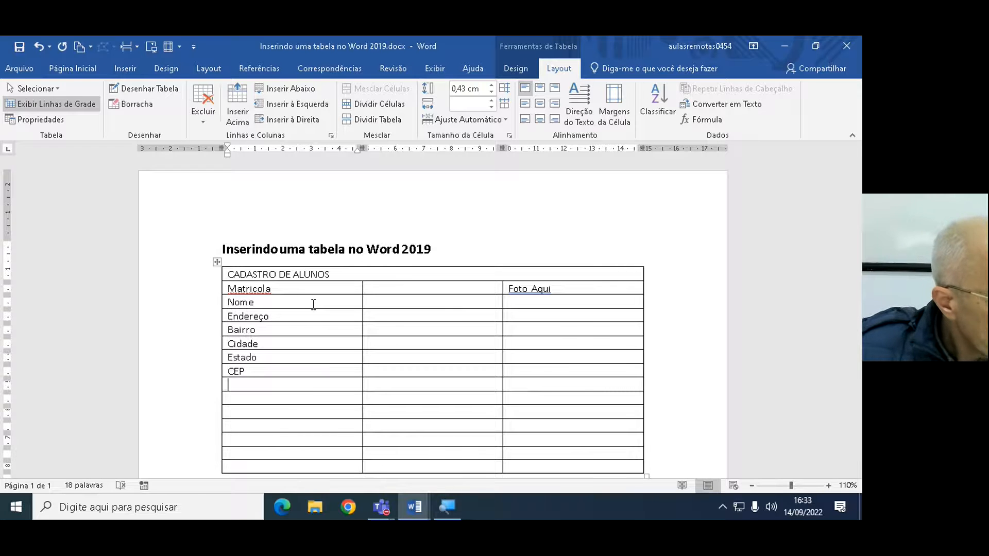
# Enter "Telefone Residencial" in the first cell of the ninth row, with "Residencial" on a second line
pyautogui.write('T')
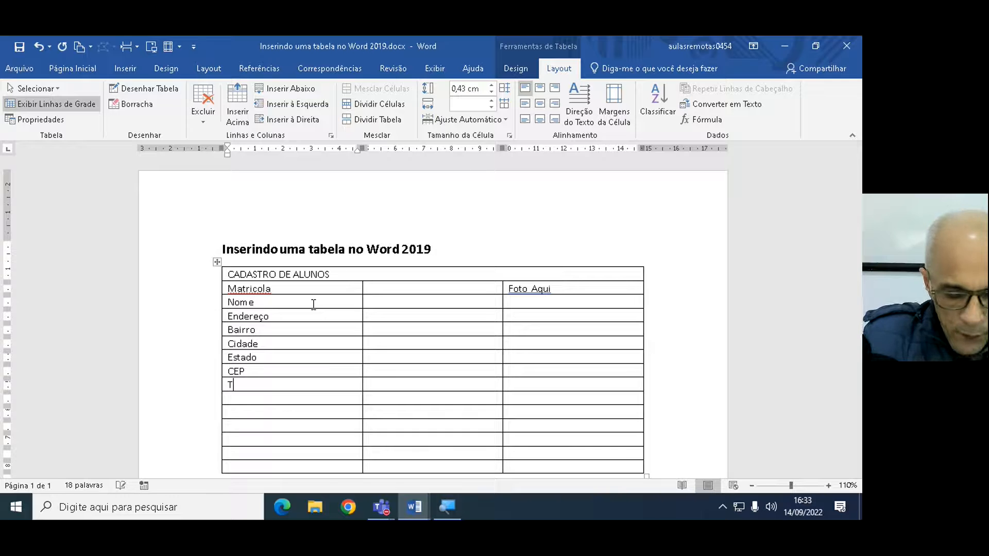
pyautogui.write('elefone')
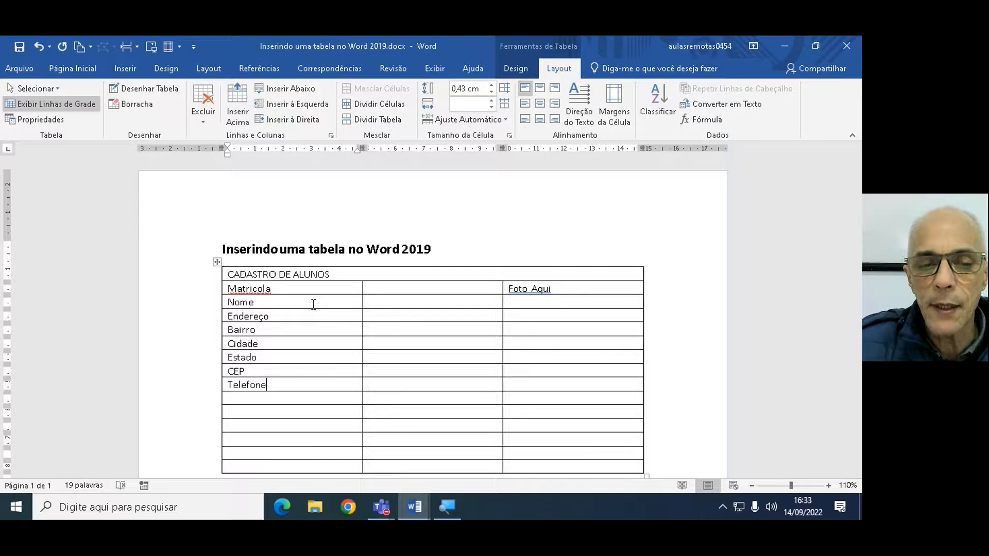
pyautogui.press('Return')
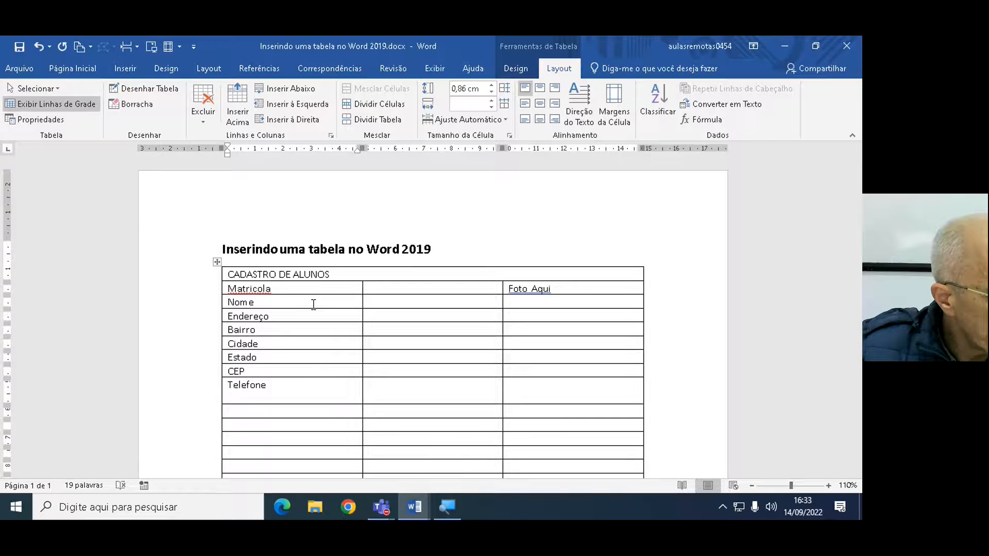
pyautogui.write('Res')
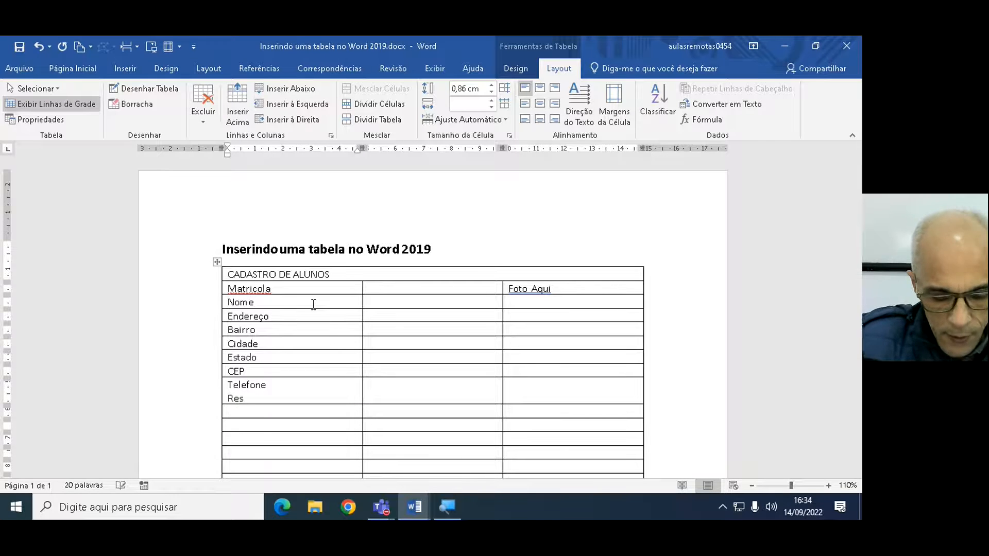
pyautogui.write('idencial')
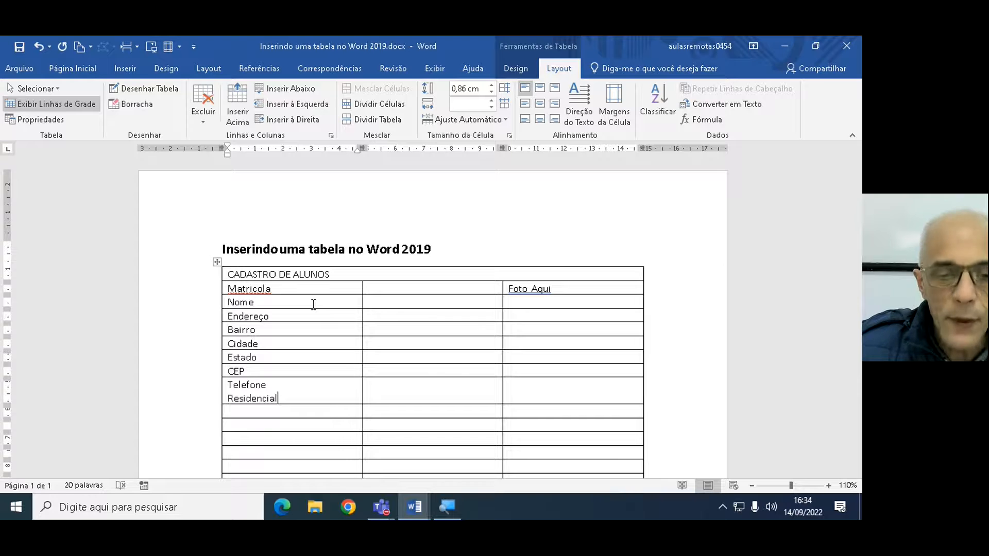
# Enter "Telefone Comercial" in the first cell of the tenth row, with "Comercial" on a second line
pyautogui.press('Down')
pyautogui.write('Telefone')
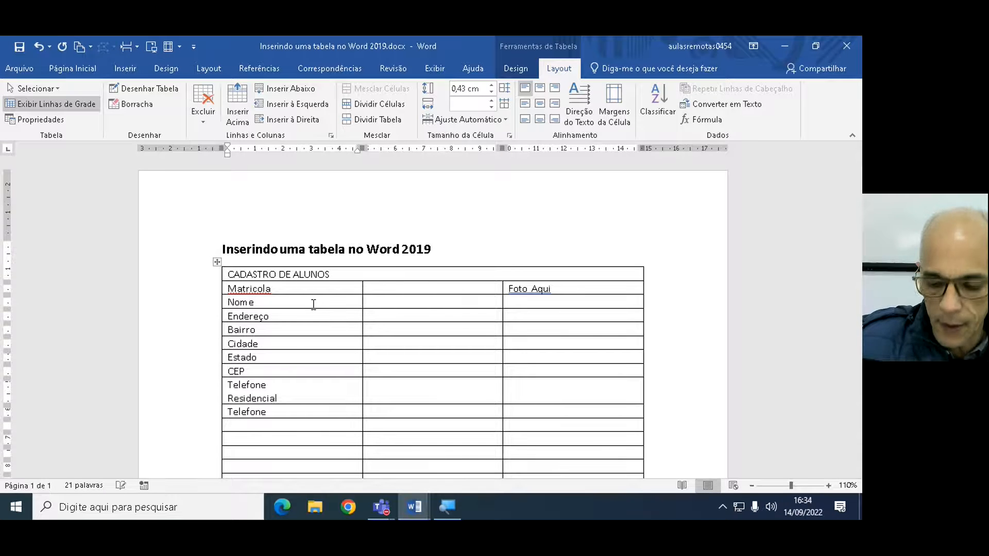
pyautogui.press('Return')
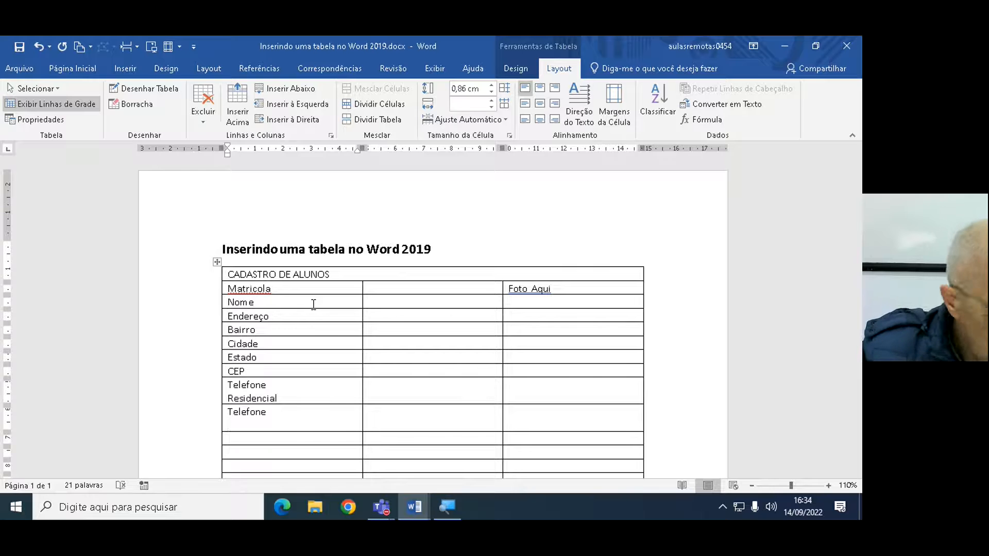
pyautogui.write('Comer')
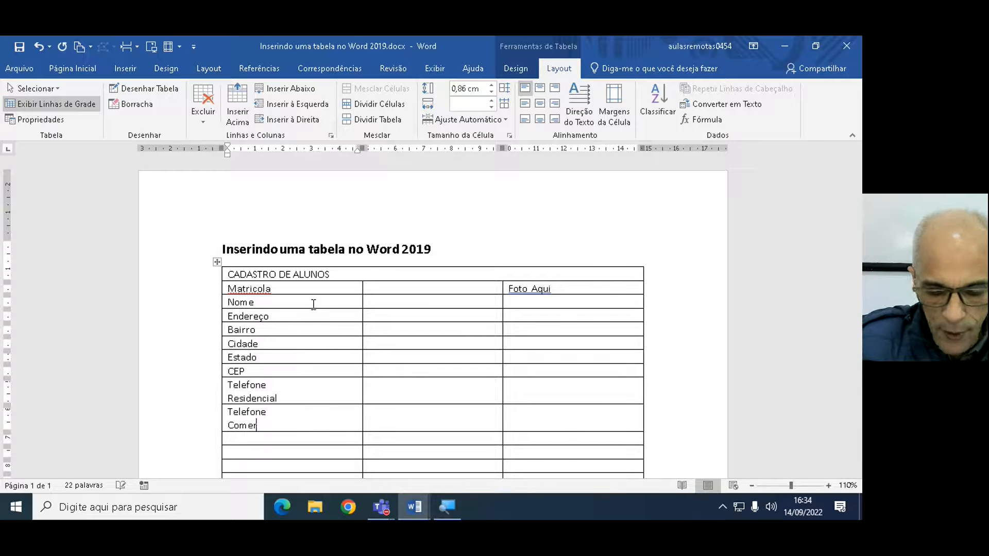
pyautogui.write('cial')
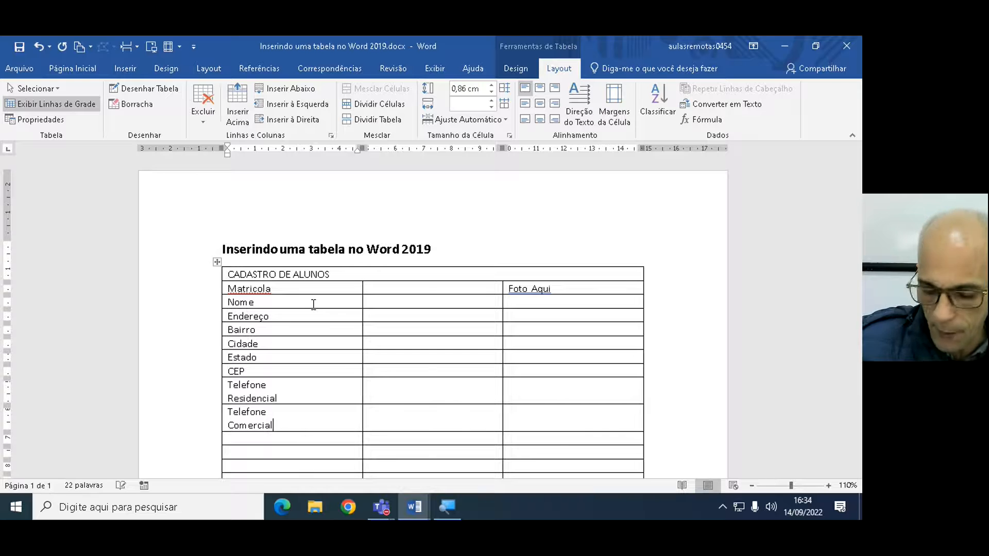
pyautogui.press('Down')
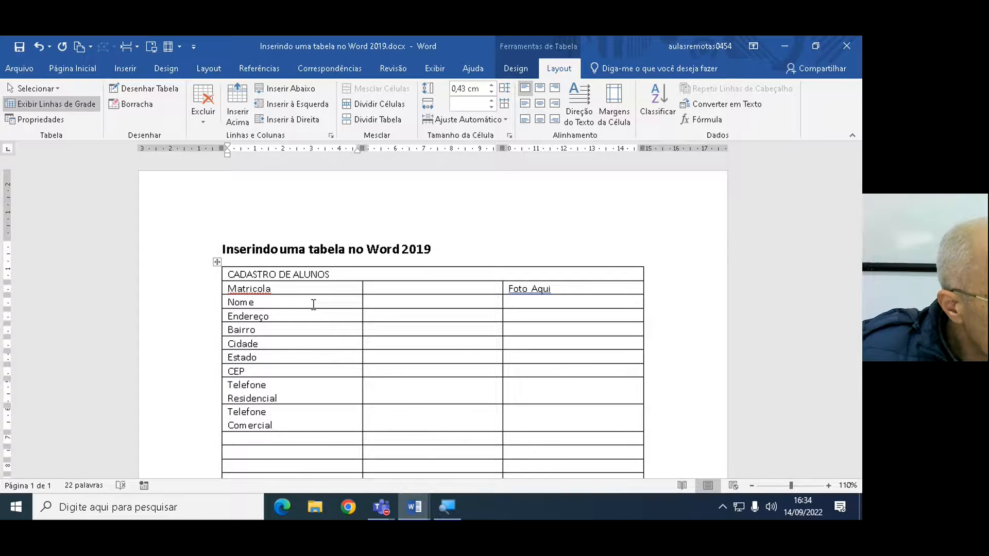
# Enter the labels "Celular", "E-mail" and "Site" in the first column of rows eleven to thirteen, ending in the empty row below
pyautogui.write('Celular')
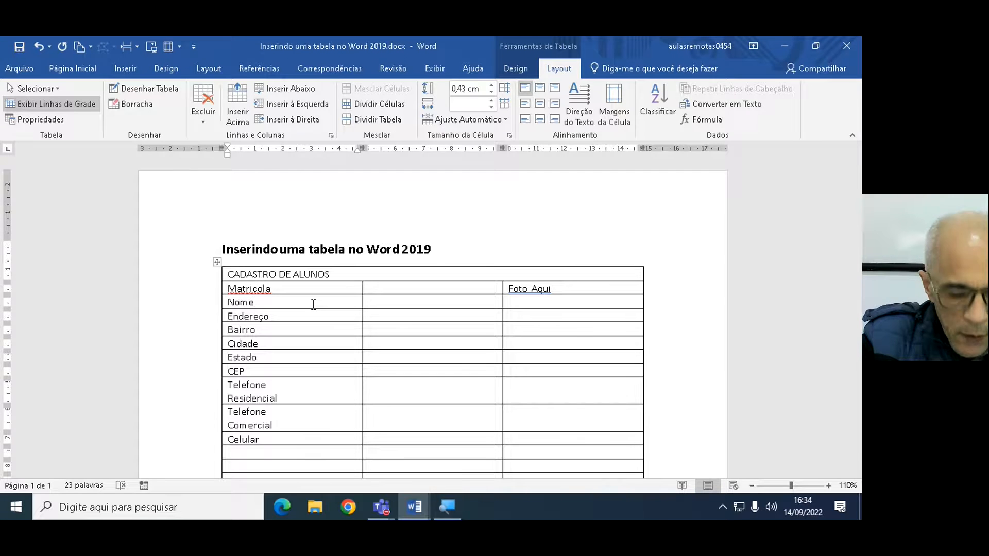
pyautogui.write('E-mail')
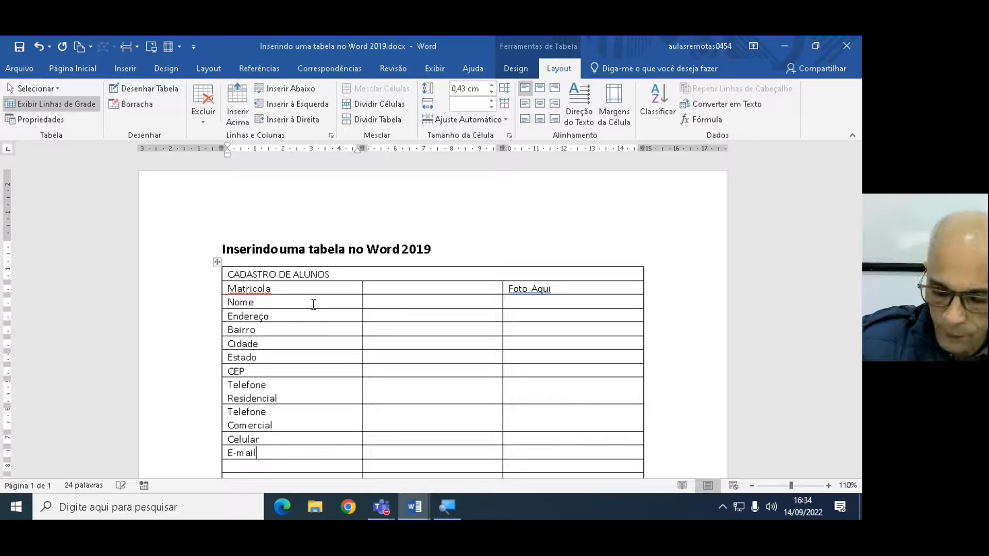
pyautogui.press('Down')
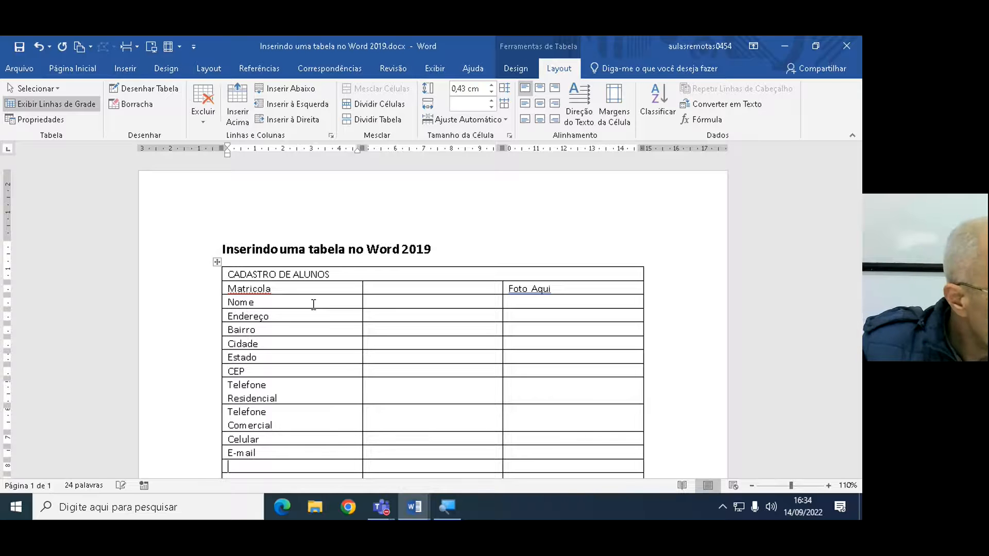
pyautogui.write('Site')
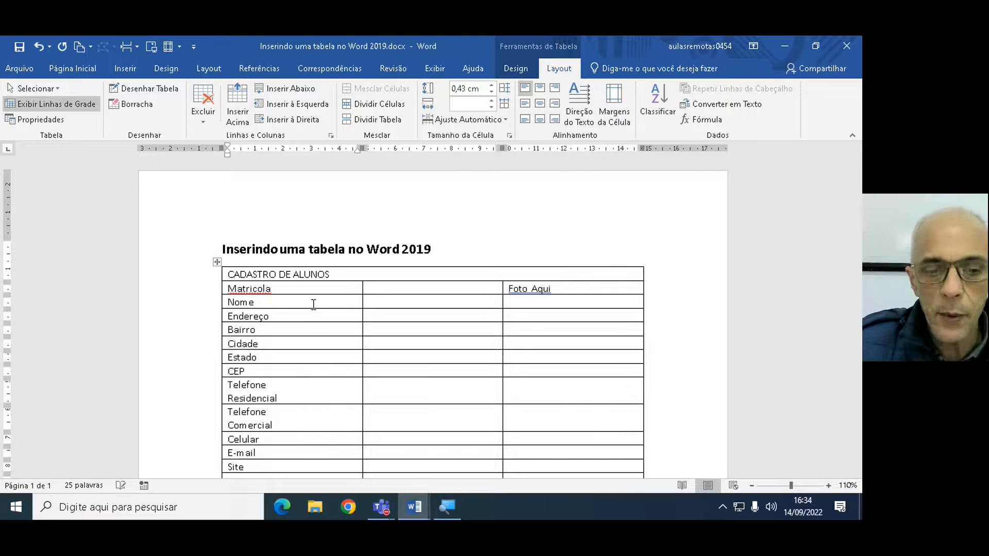
pyautogui.press('Down')
pyautogui.press('Down')
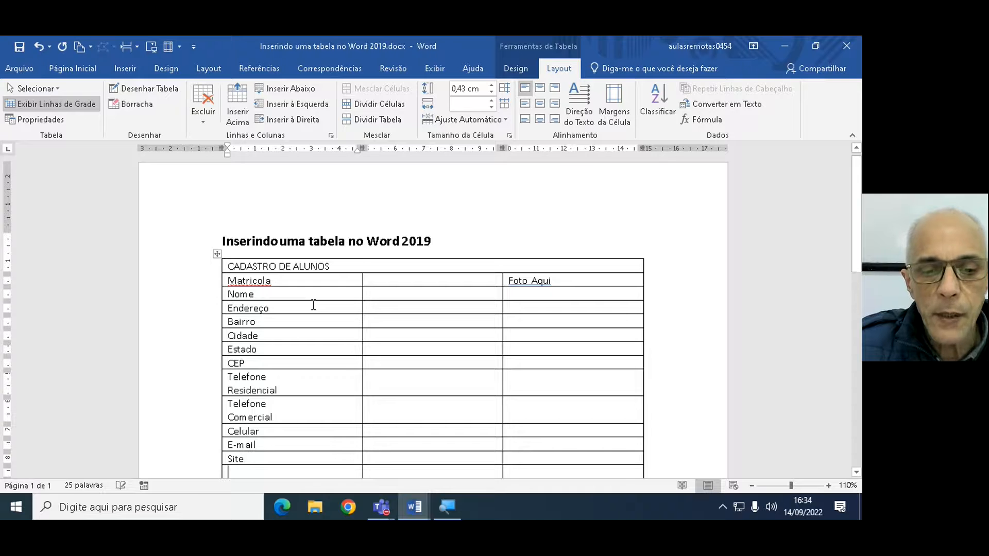
pyautogui.press('Down')
pyautogui.press('Up')
pyautogui.press('Up')
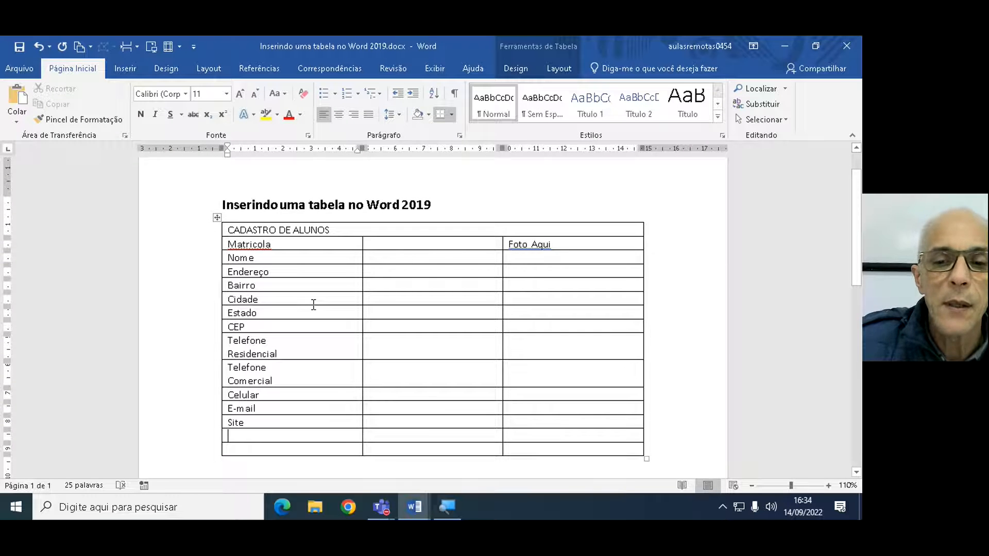
pyautogui.click(265, 244)
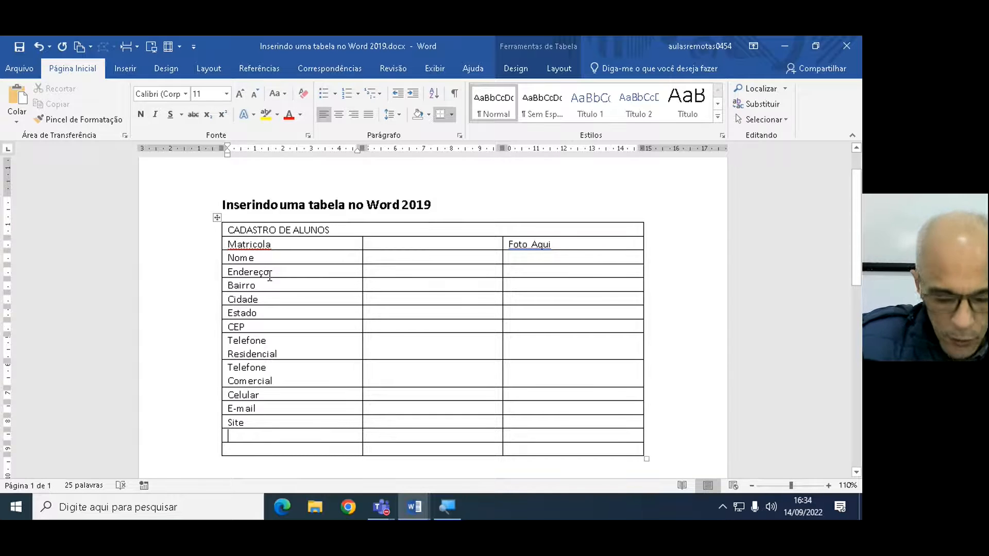
pyautogui.hotkey('ctrl', 's')
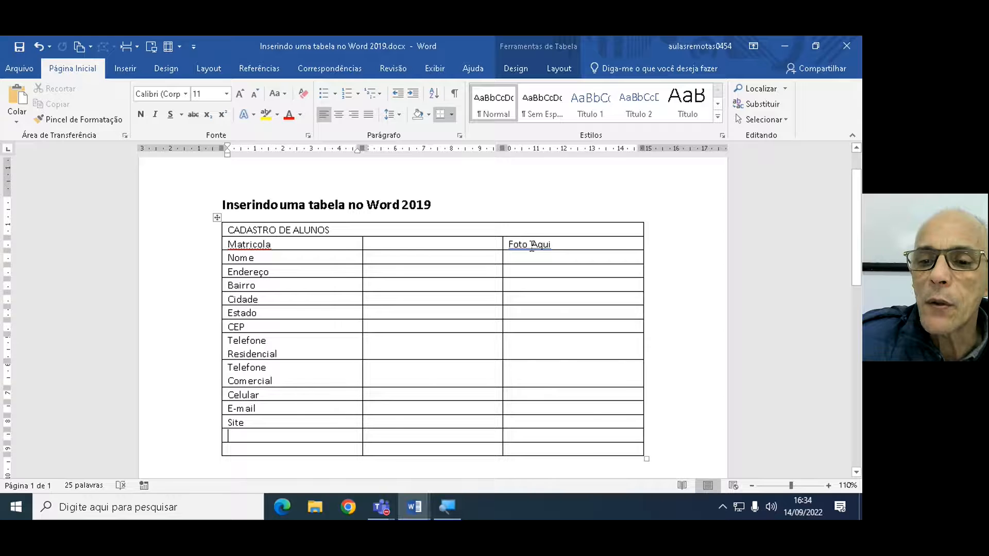
pyautogui.press('ctrl')
pyautogui.press('ctrl')
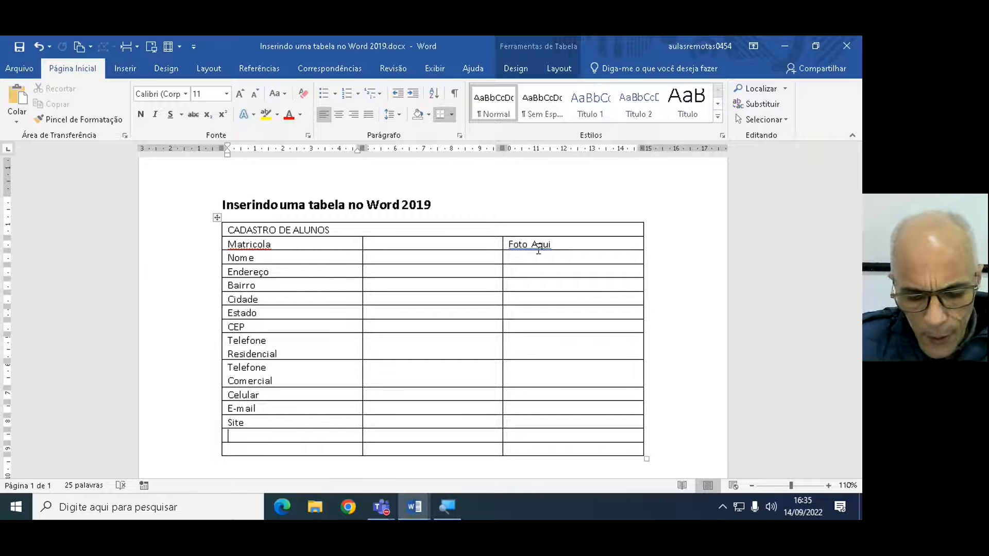
# Run the spelling and grammar check and replace "Matricola" with the suggestion "Matrícula"
pyautogui.press('F7')
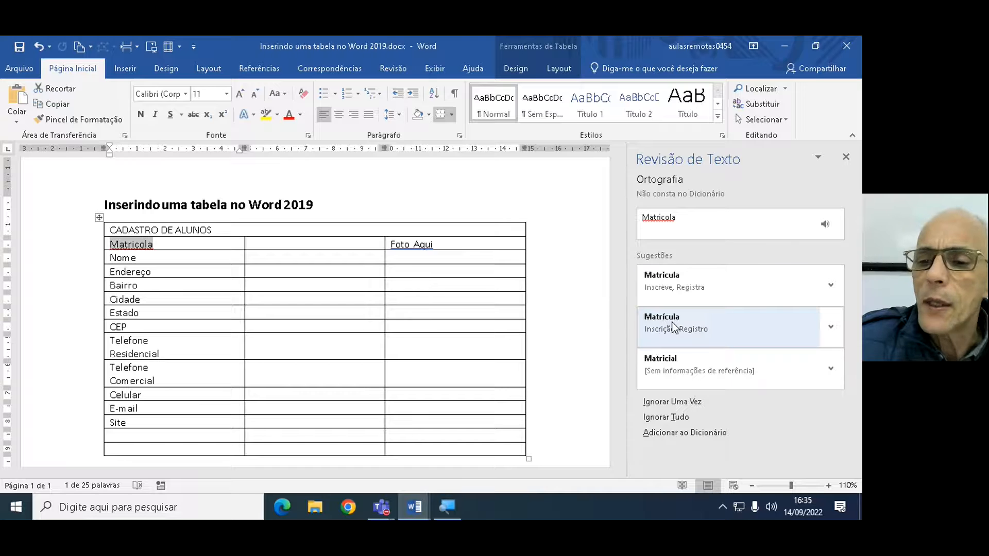
pyautogui.press('ctrl')
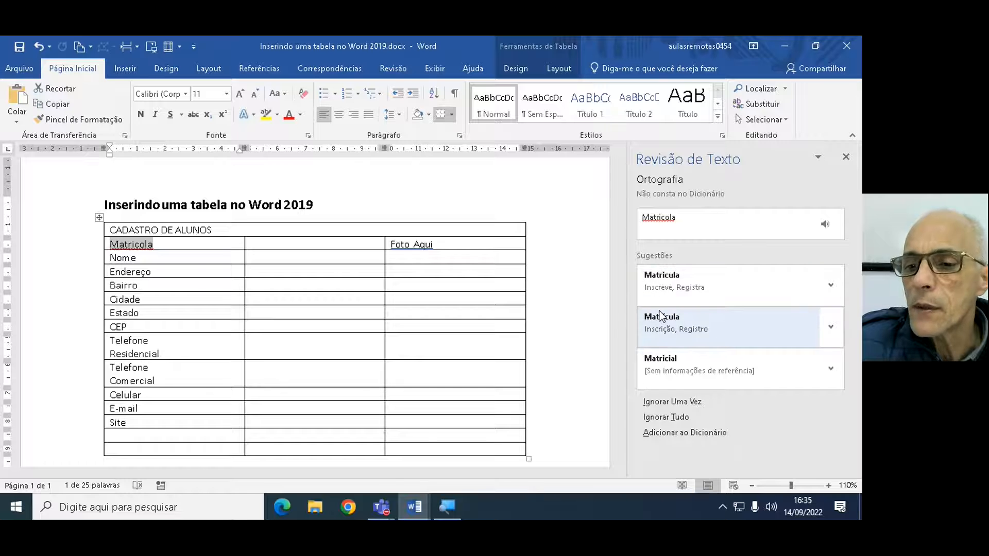
pyautogui.press('ctrl')
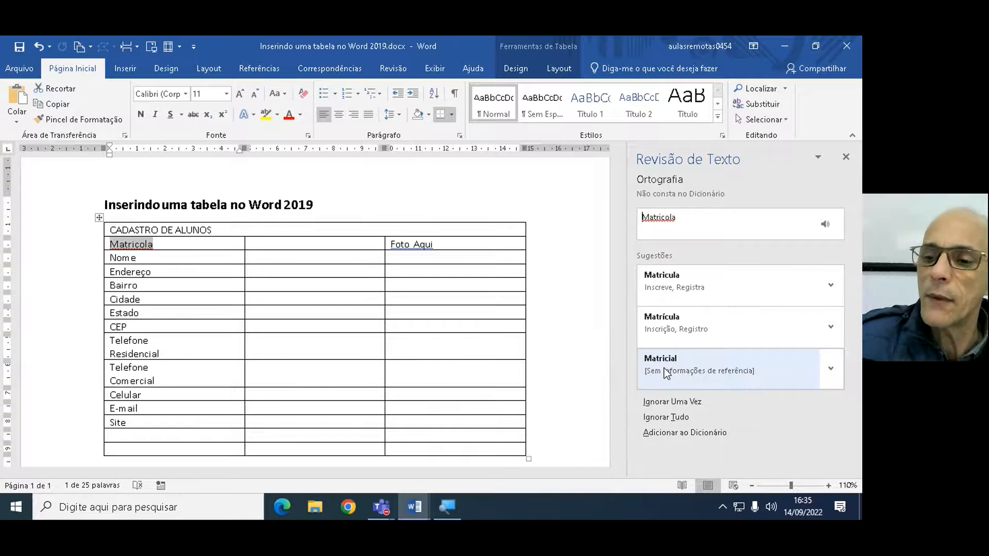
pyautogui.click(672, 324)
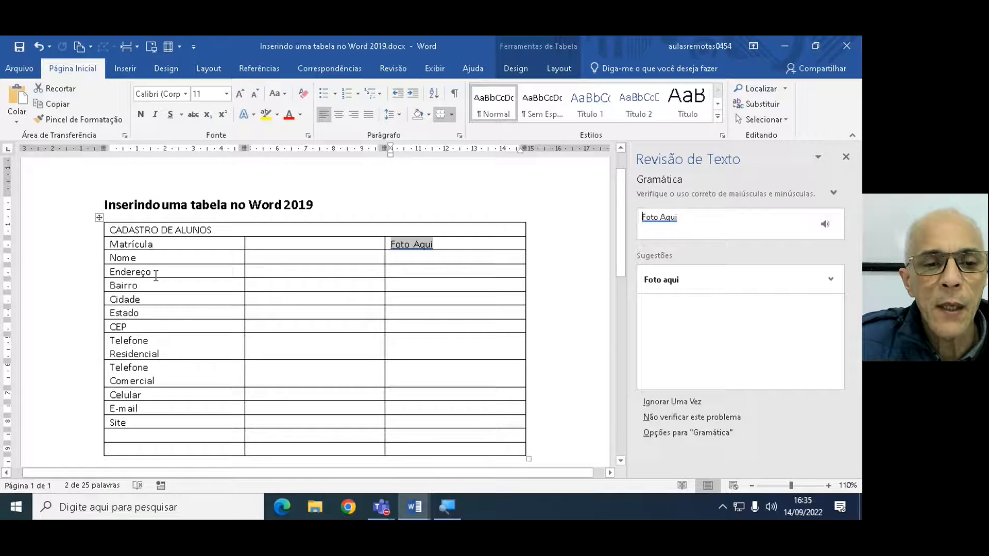
# Accept the grammar suggestion "Foto aqui" for the third-column text in the second row and finish the check
pyautogui.click(421, 256)
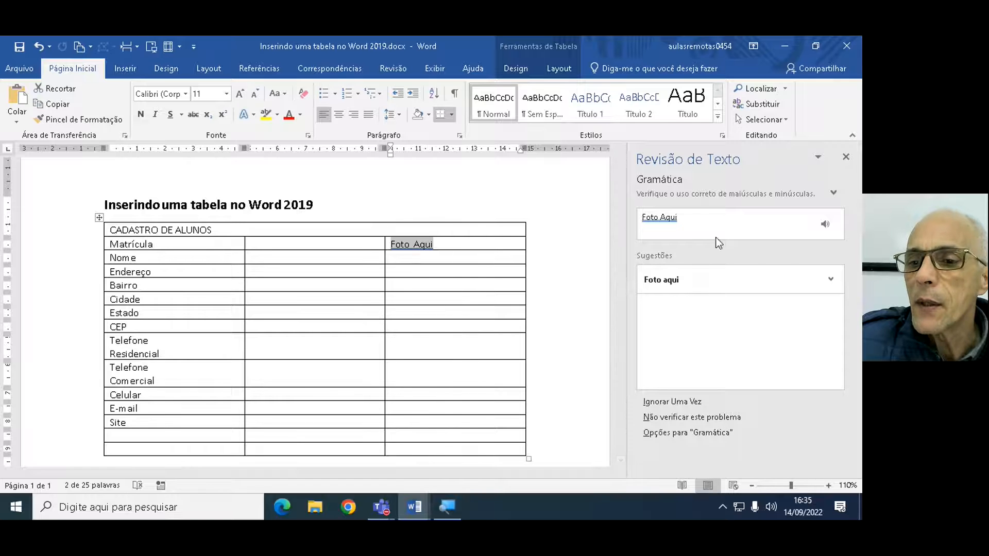
pyautogui.click(667, 287)
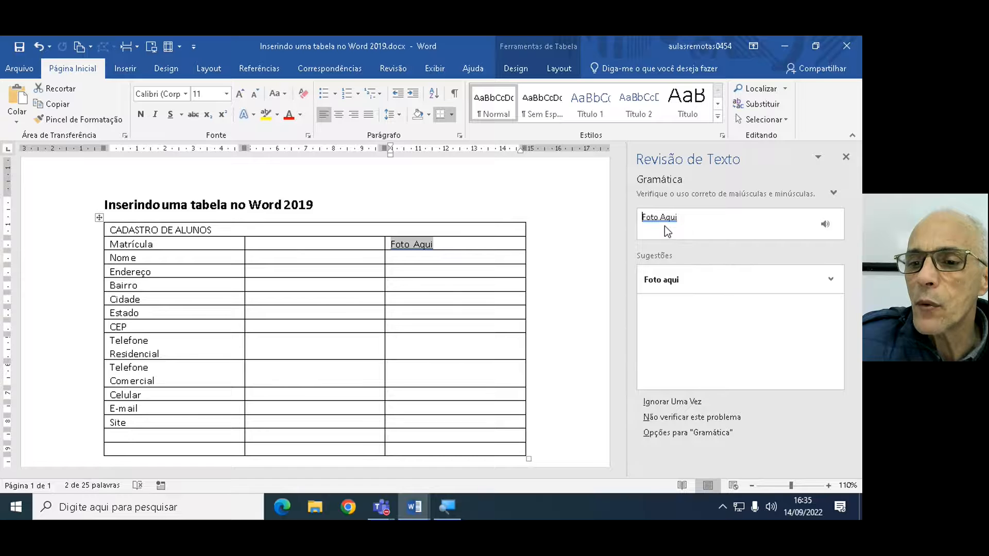
pyautogui.click(419, 248)
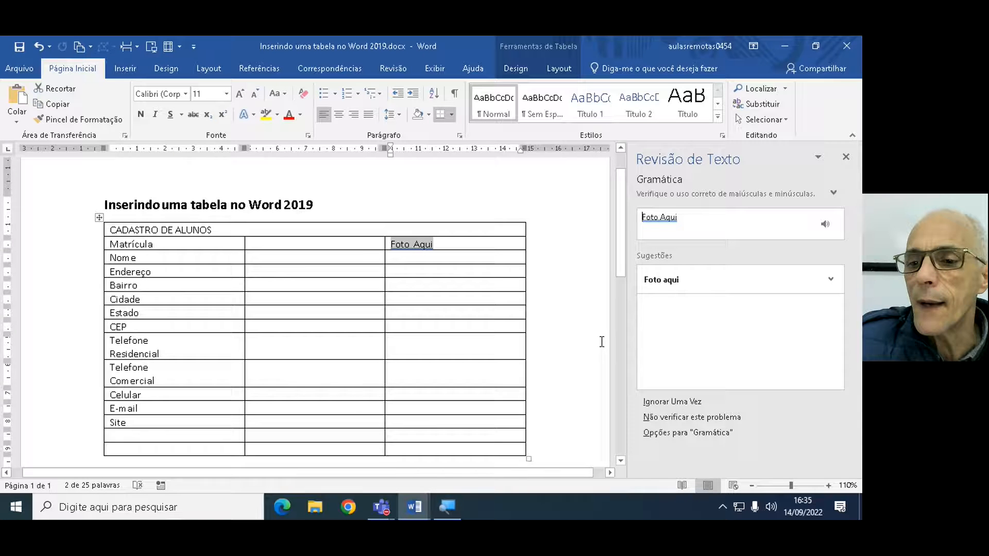
pyautogui.click(665, 286)
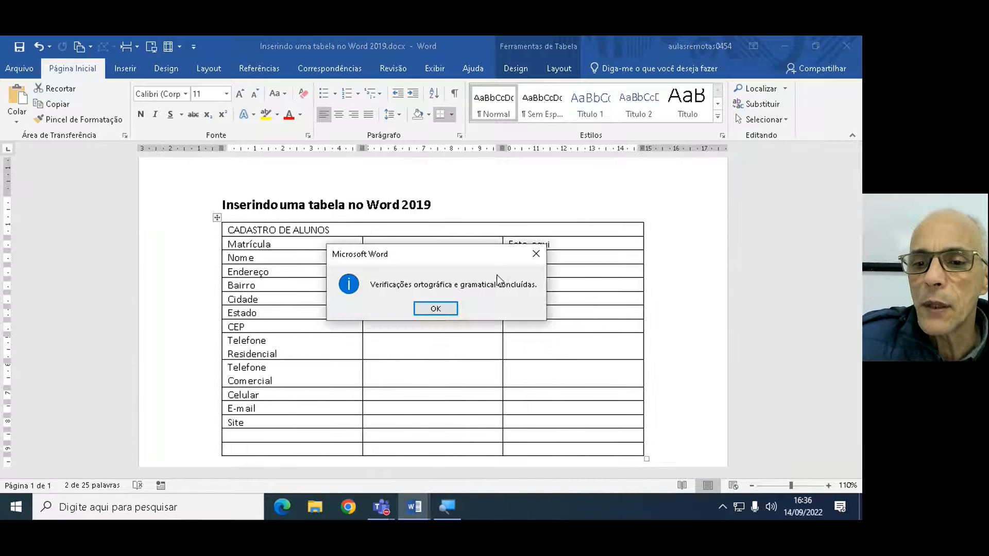
pyautogui.click(437, 310)
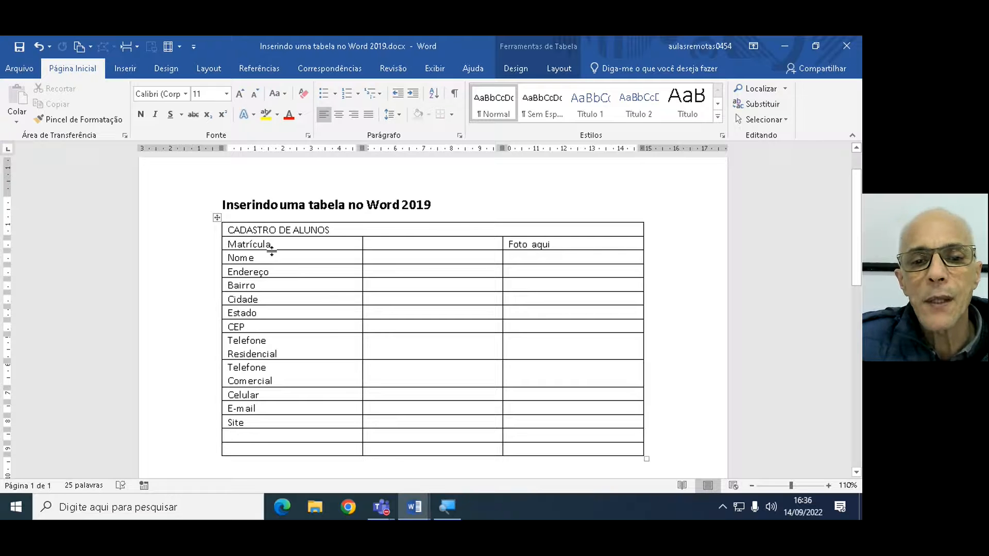
pyautogui.press('ctrl')
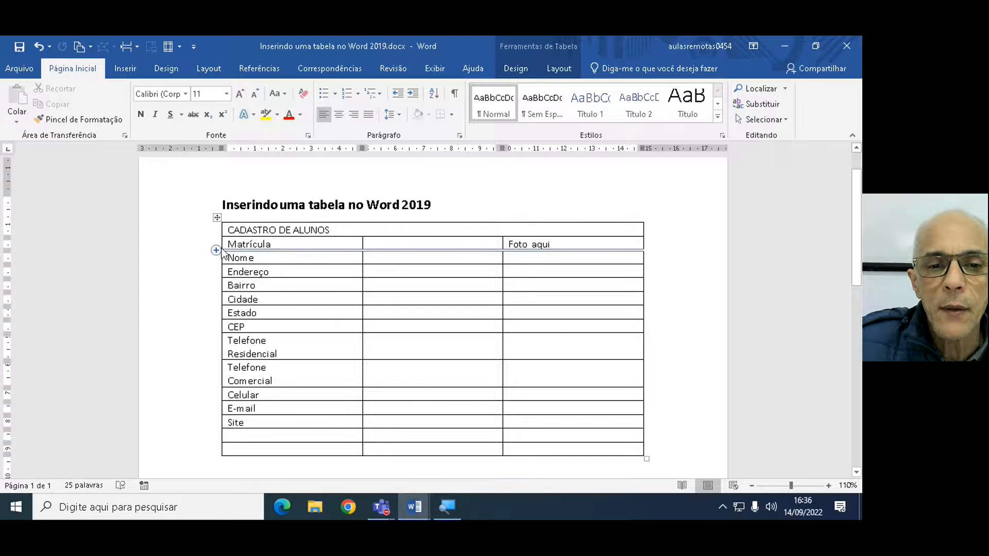
pyautogui.moveTo(218, 240)
pyautogui.press('ctrl')
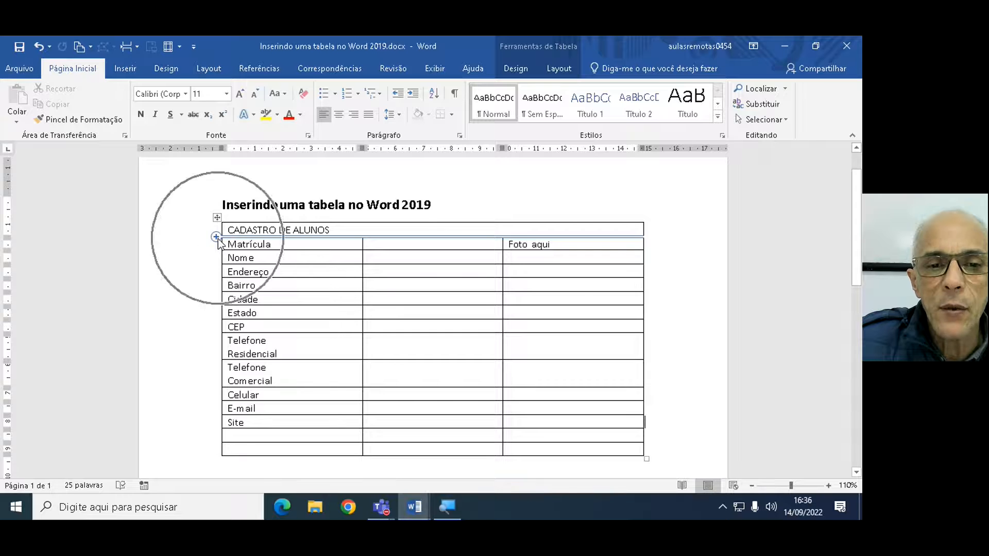
# Select the "CADASTRO DE ALUNOS" row and try top-centre, top-right and centre-left cell alignments on its text
pyautogui.click(197, 234)
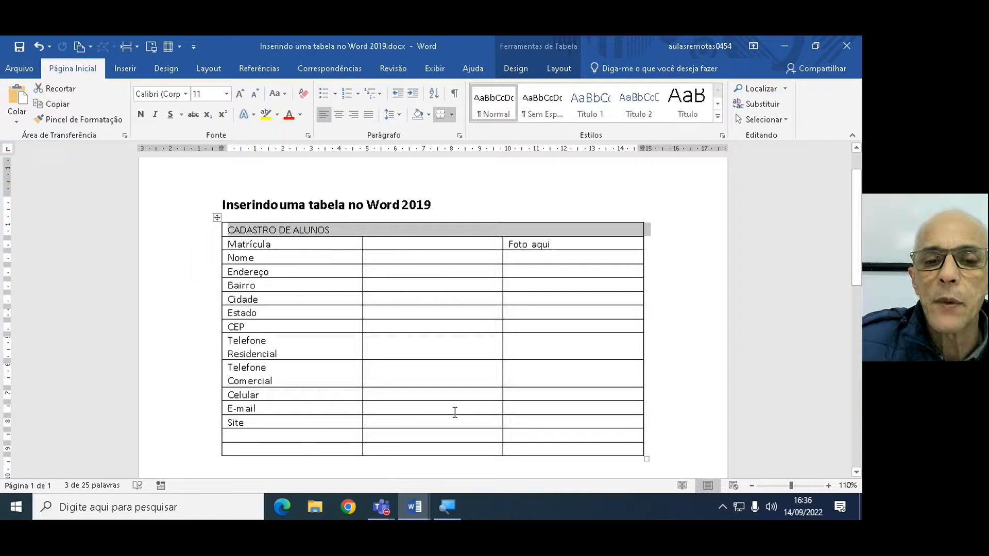
pyautogui.click(565, 70)
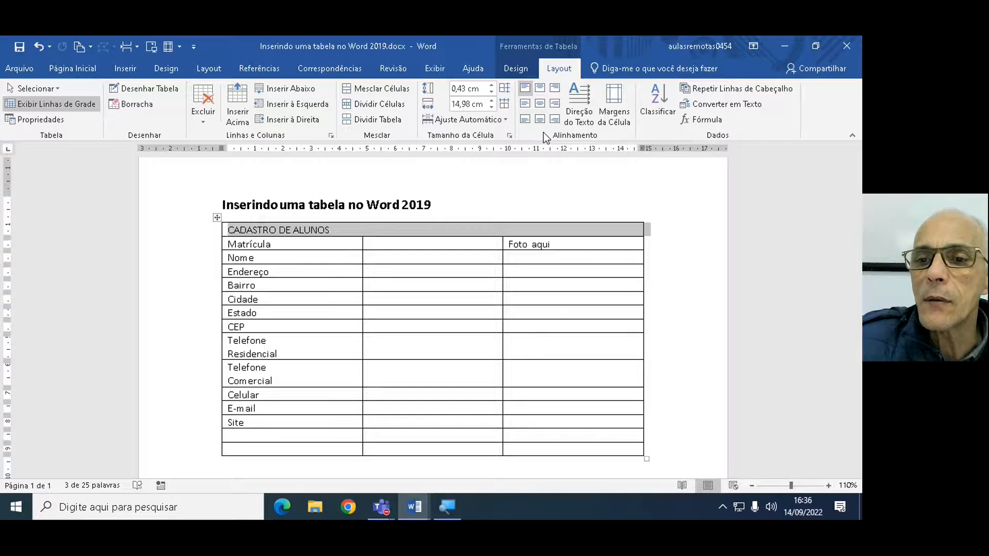
pyautogui.click(574, 127)
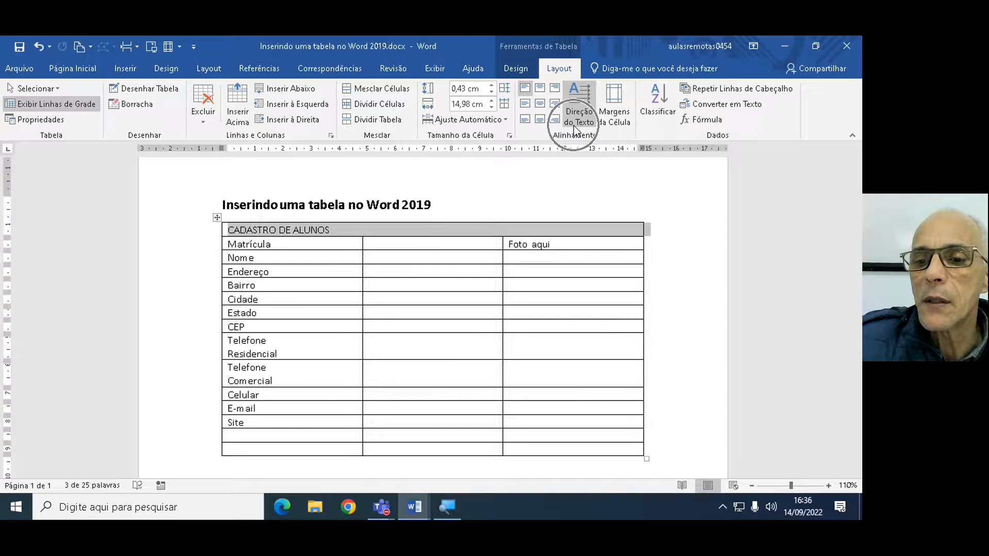
pyautogui.click(539, 90)
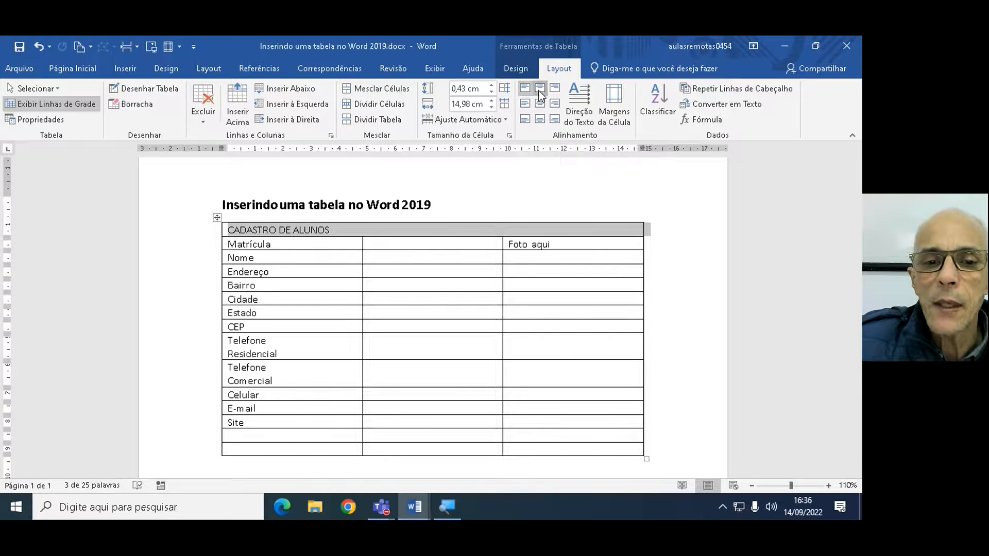
pyautogui.click(553, 91)
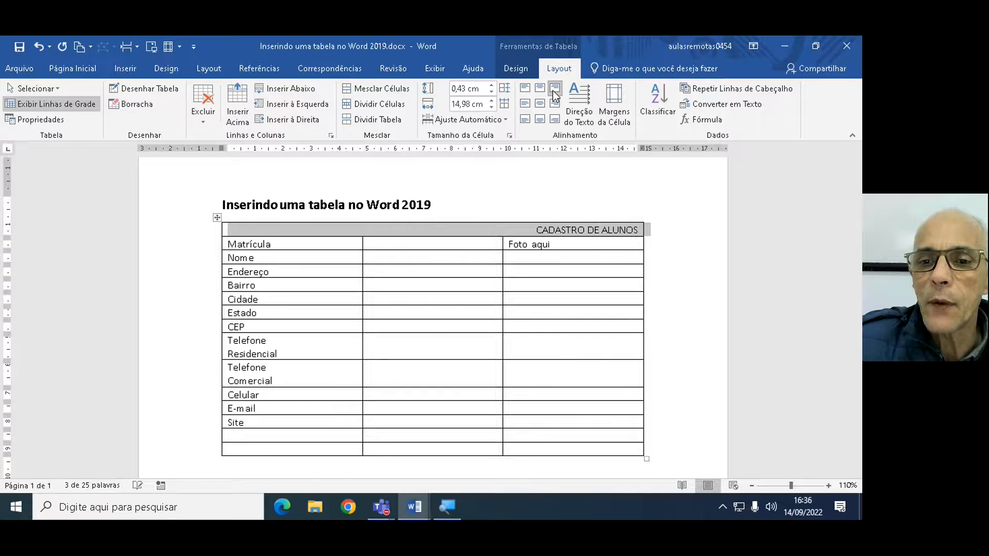
pyautogui.click(525, 104)
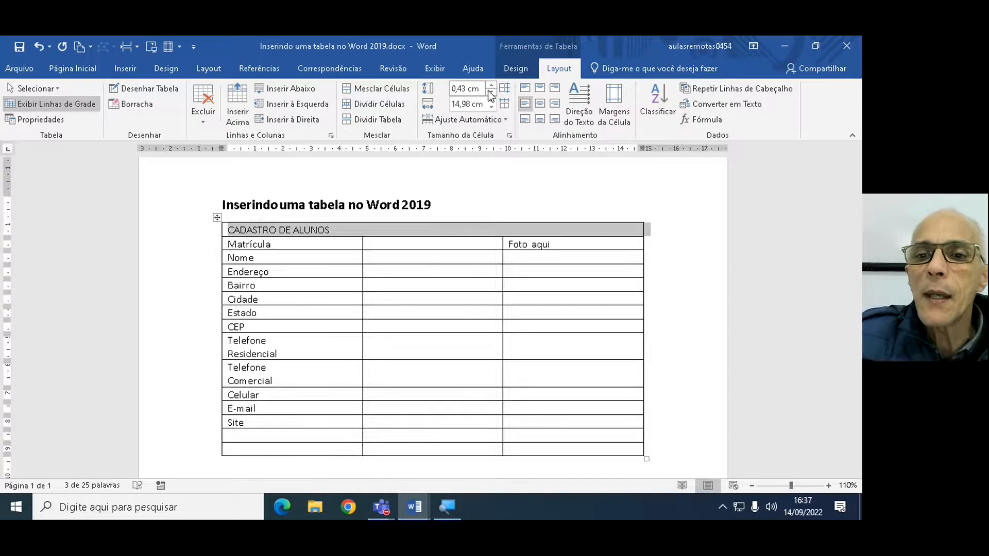
# Set the height of the "CADASTRO DE ALUNOS" row to 1 cm
pyautogui.press('ctrl')
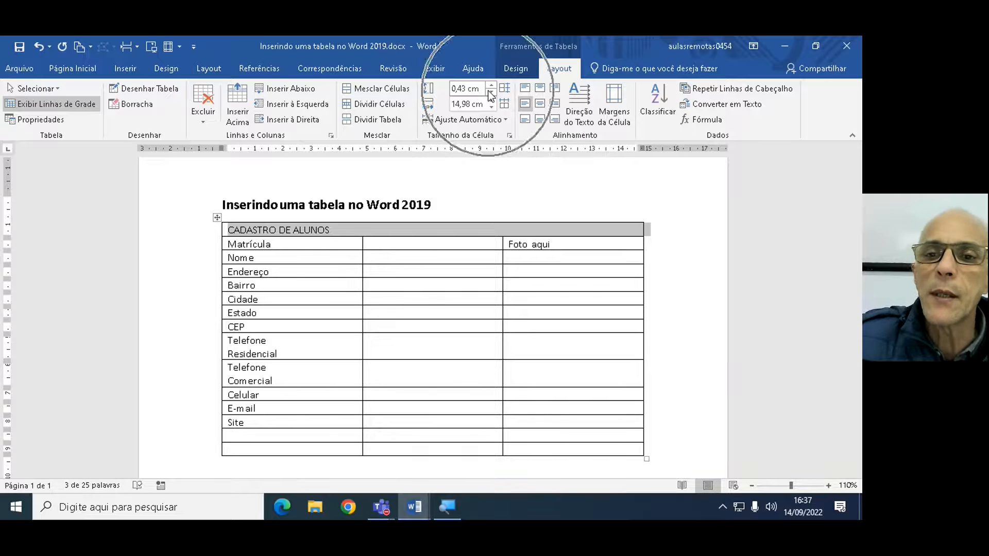
pyautogui.click(491, 85)
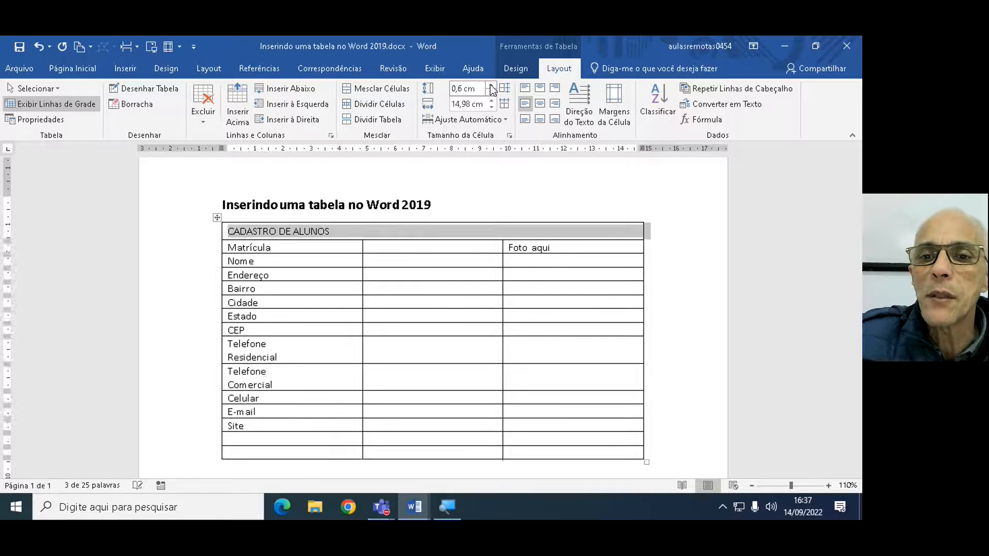
pyautogui.click(491, 85)
pyautogui.click(491, 85)
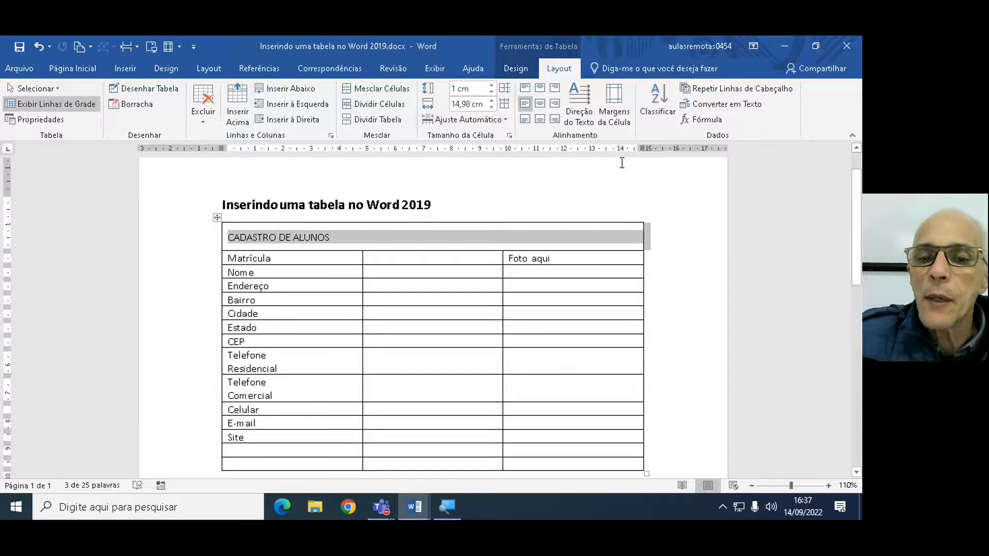
# Try all nine cell alignments on the "CADASTRO DE ALUNOS" row and finish with the text centred both horizontally and vertically
pyautogui.click(528, 91)
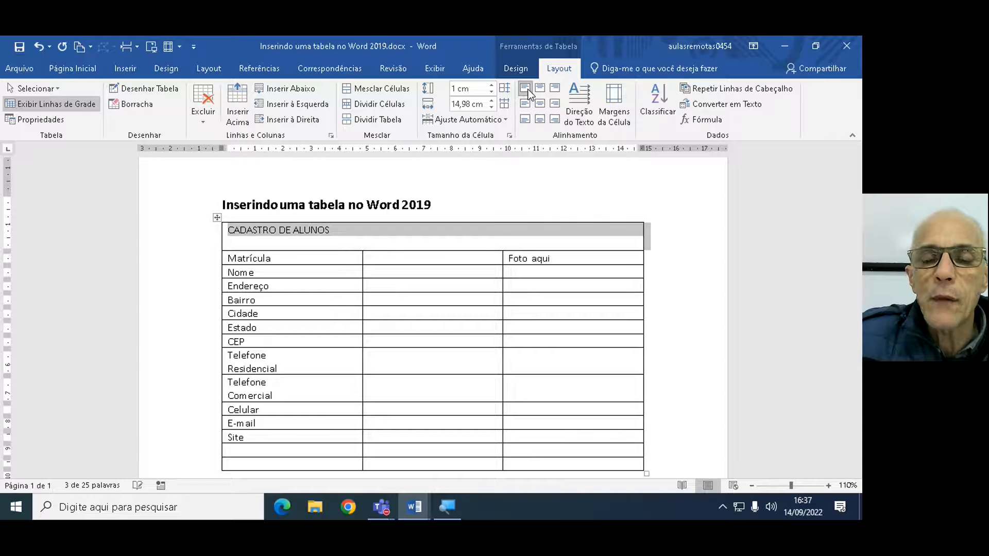
pyautogui.click(540, 90)
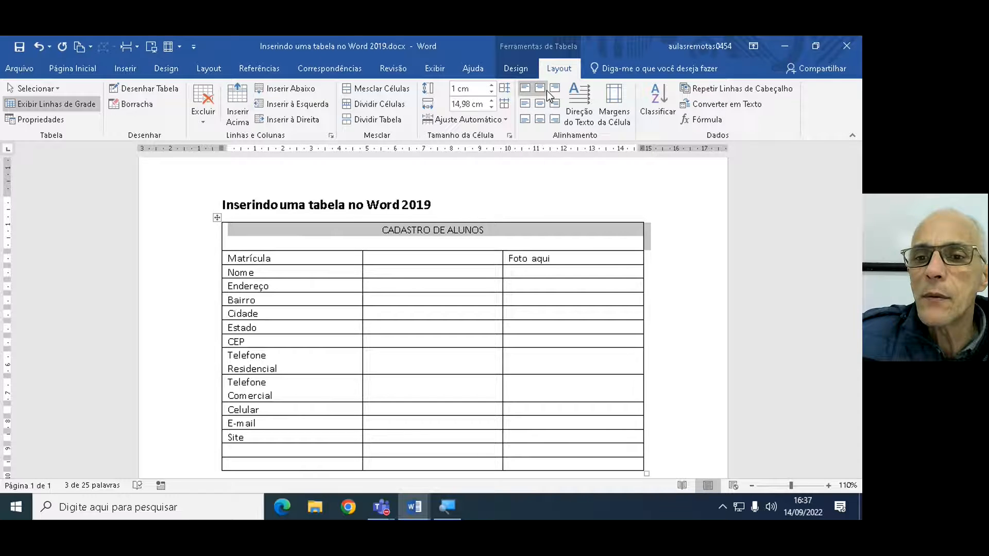
pyautogui.click(553, 88)
pyautogui.click(525, 104)
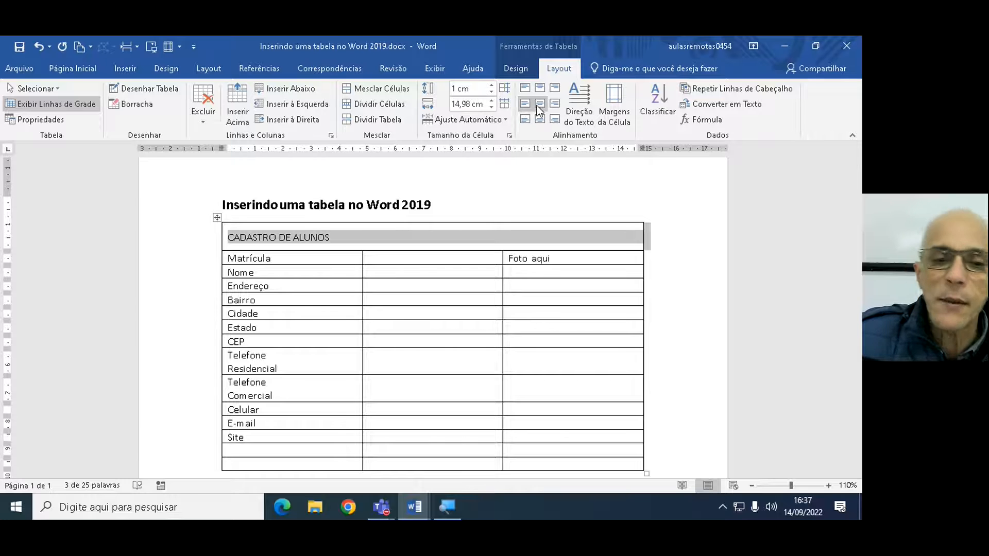
pyautogui.click(538, 105)
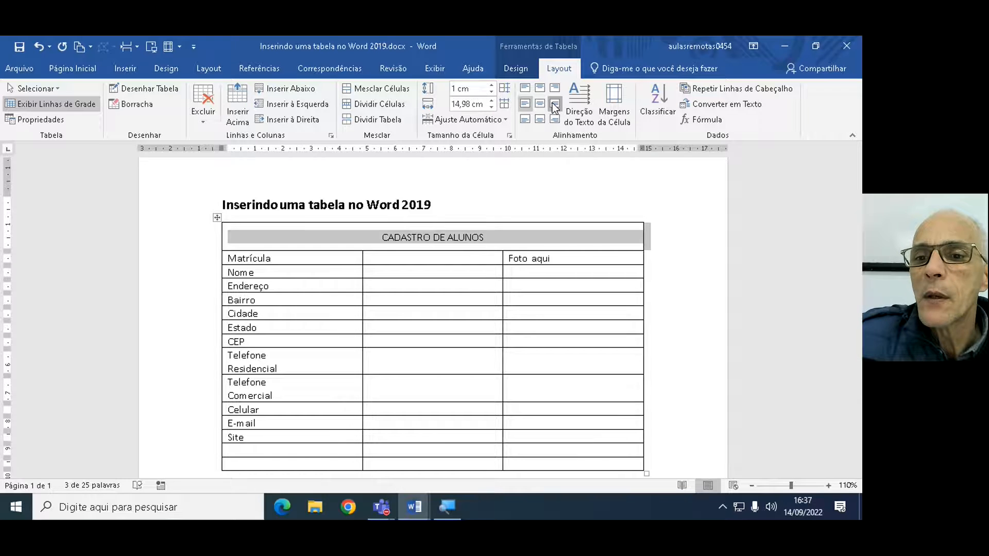
pyautogui.click(554, 105)
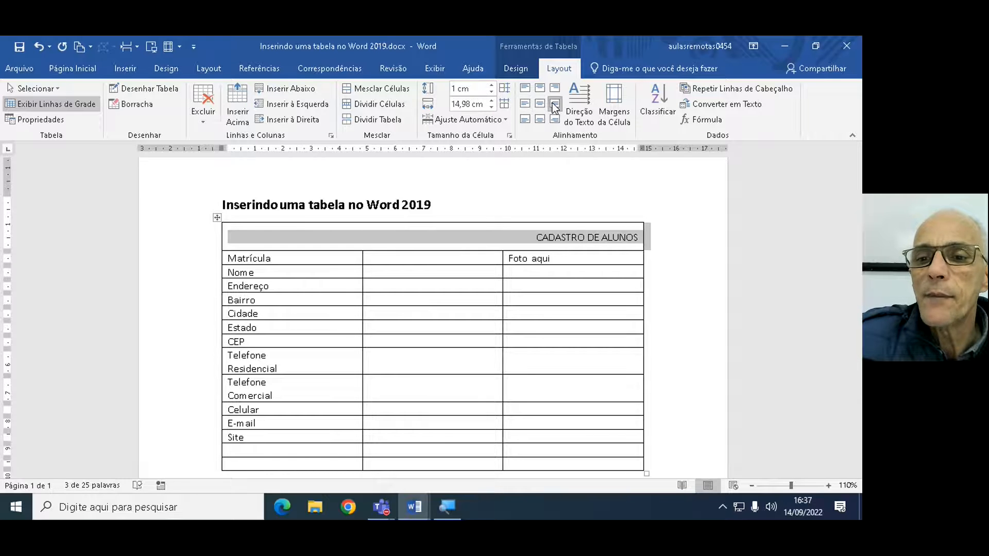
pyautogui.click(524, 120)
pyautogui.click(539, 120)
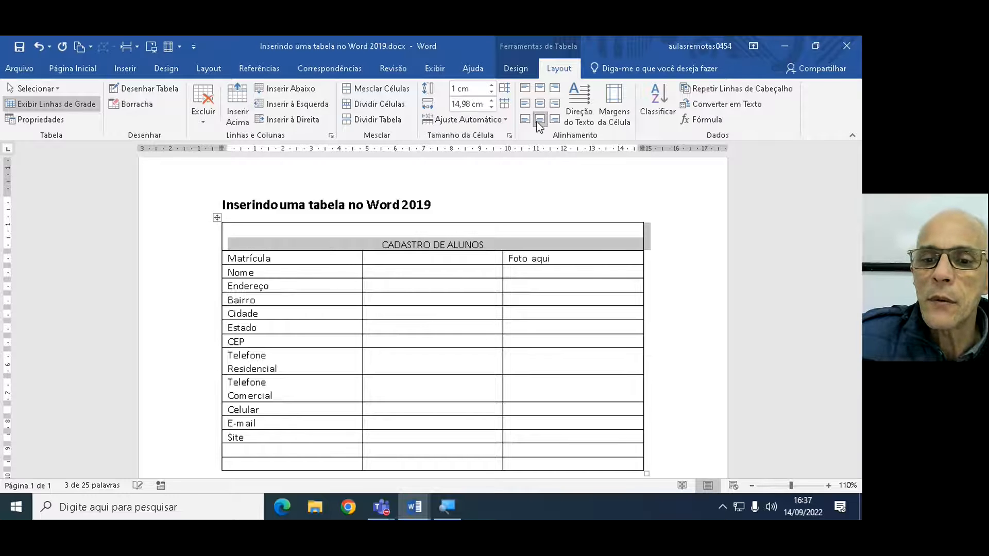
pyautogui.click(554, 120)
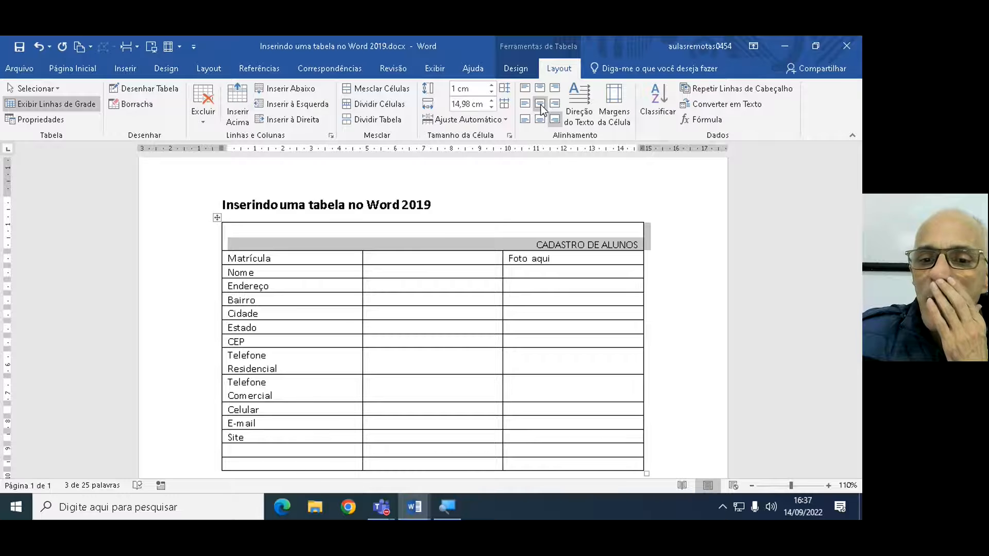
pyautogui.click(540, 104)
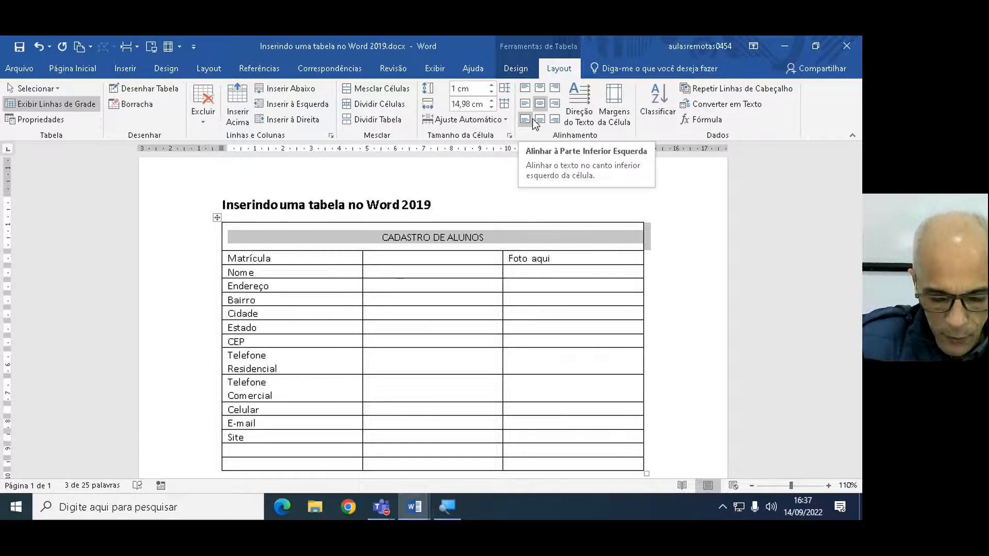
# Make the "CADASTRO DE ALUNOS" title bold and set its font size to 18
pyautogui.hotkey('ctrl', 'n')
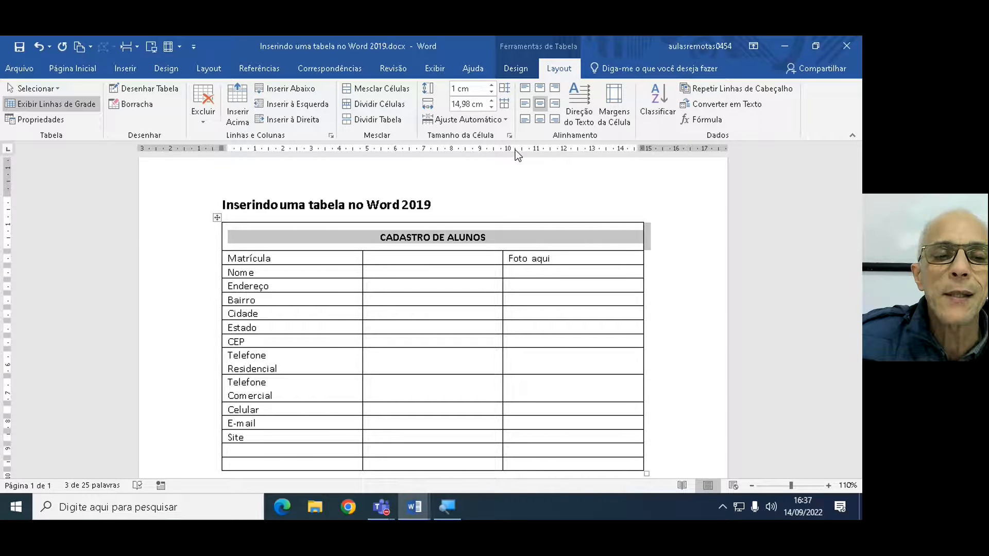
pyautogui.click(80, 72)
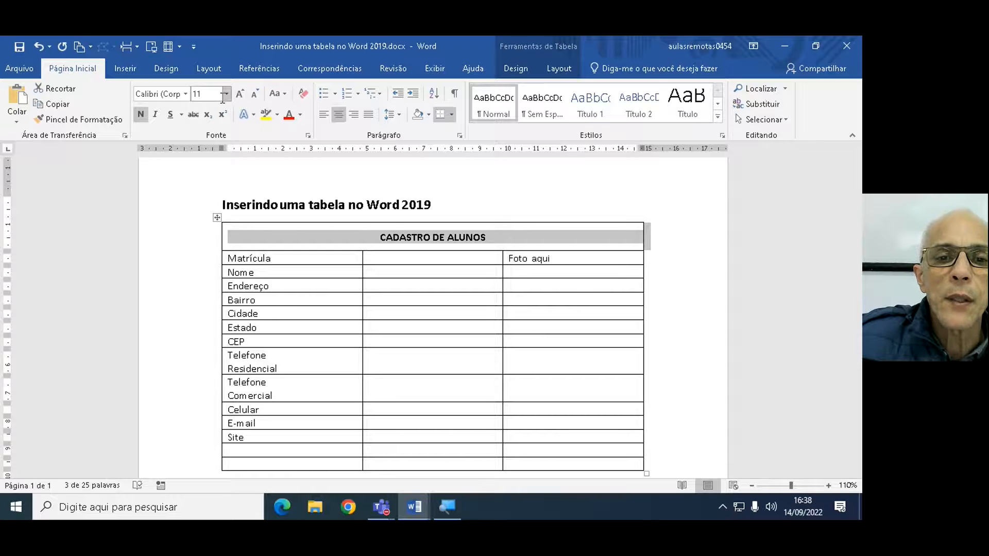
pyautogui.click(240, 98)
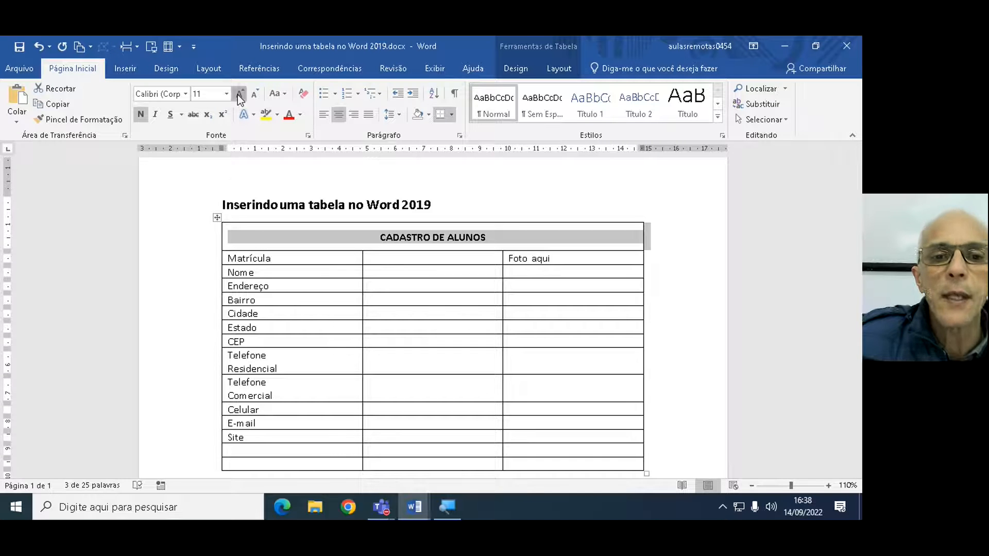
pyautogui.click(240, 98)
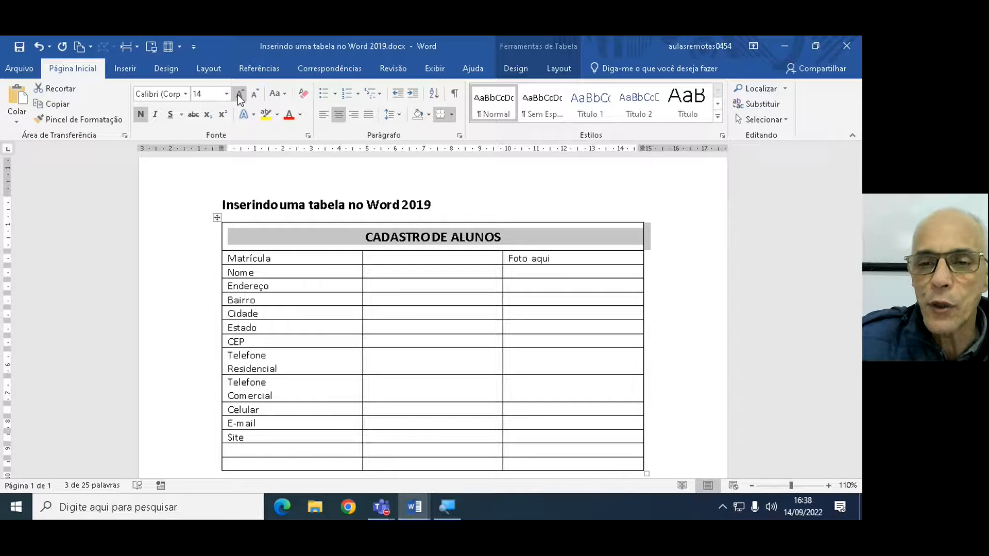
pyautogui.click(240, 97)
pyautogui.click(240, 97)
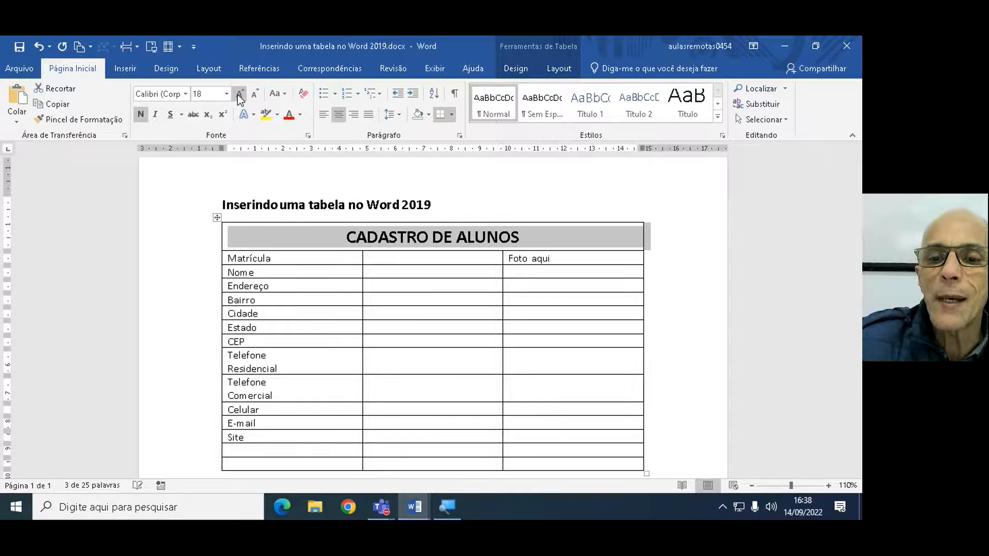
pyautogui.click(240, 98)
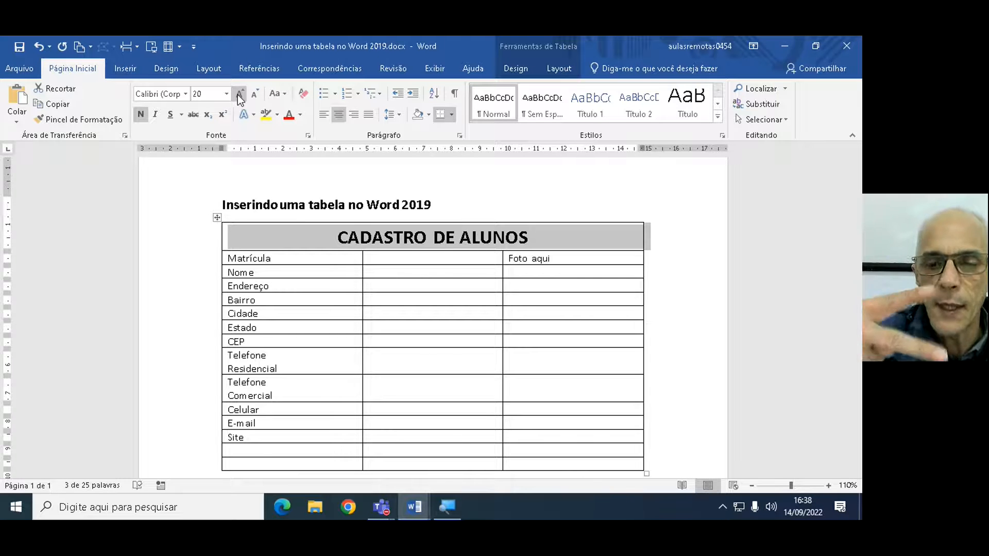
pyautogui.hotkey('ctrl', 'shift', ',')
pyautogui.hotkey('ctrl', 'shift', ',')
pyautogui.hotkey('ctrl', 'shift', '.')
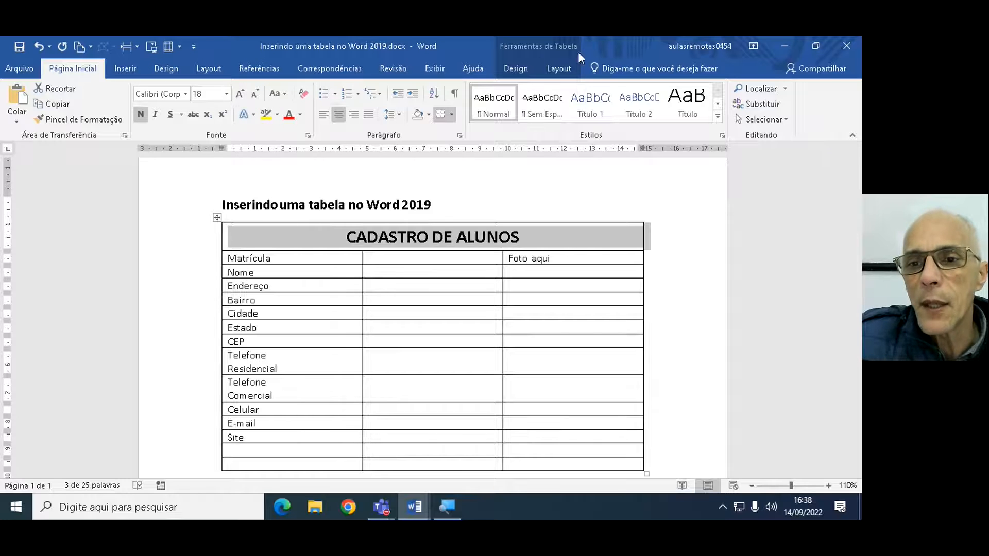
# Merge the third-column cells from the "Foto aqui" cell down to the last table row into one cell
pyautogui.click(563, 69)
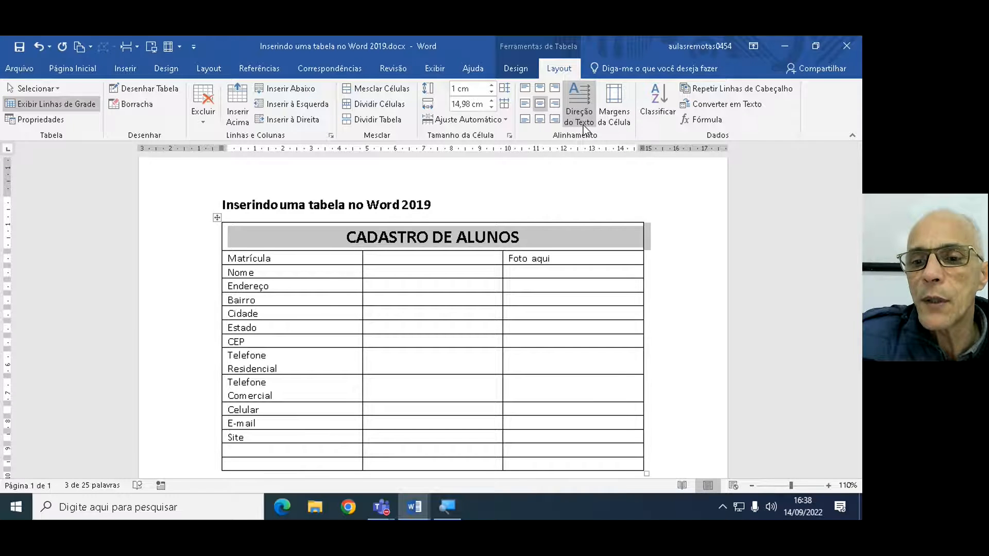
pyautogui.click(530, 259)
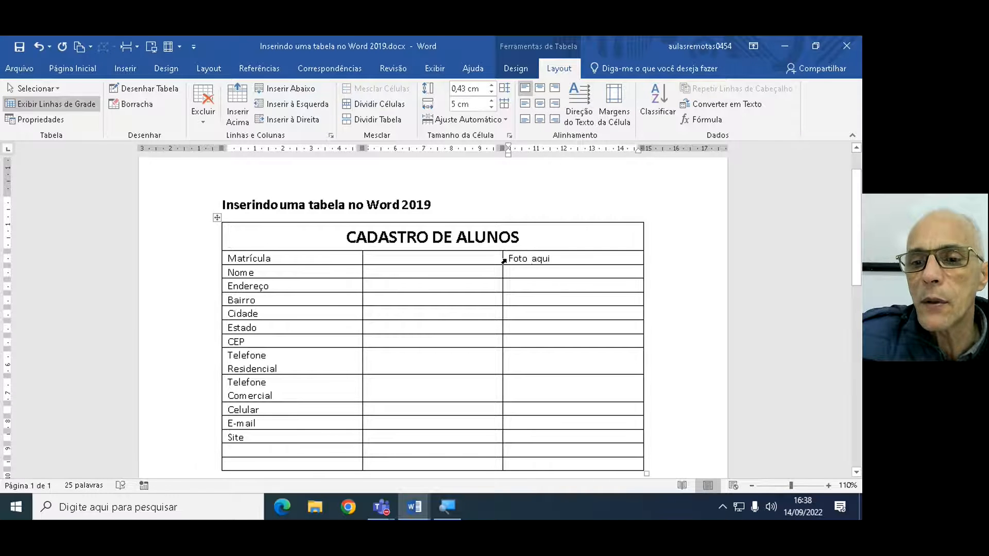
pyautogui.tripleClick(539, 259)
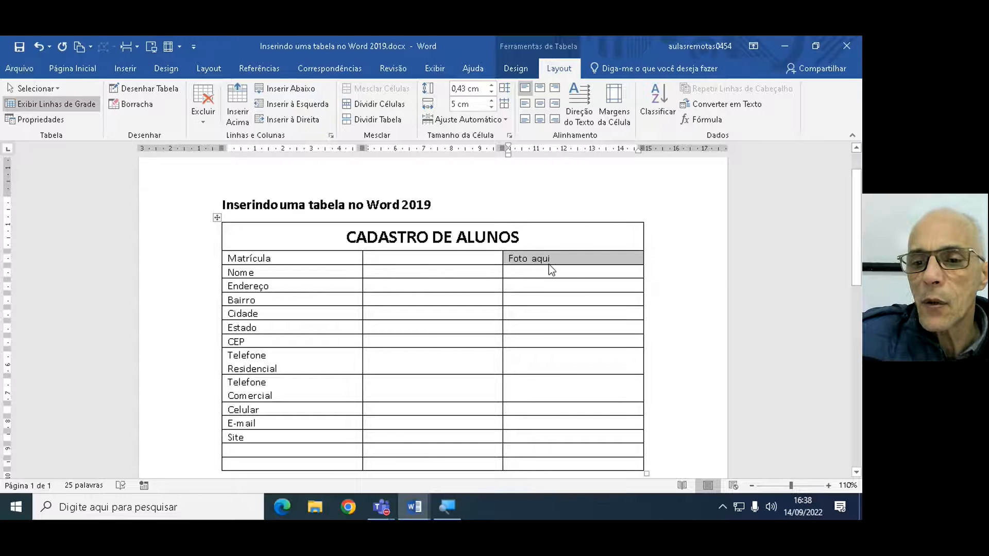
pyautogui.press('ctrl')
pyautogui.press('ctrl')
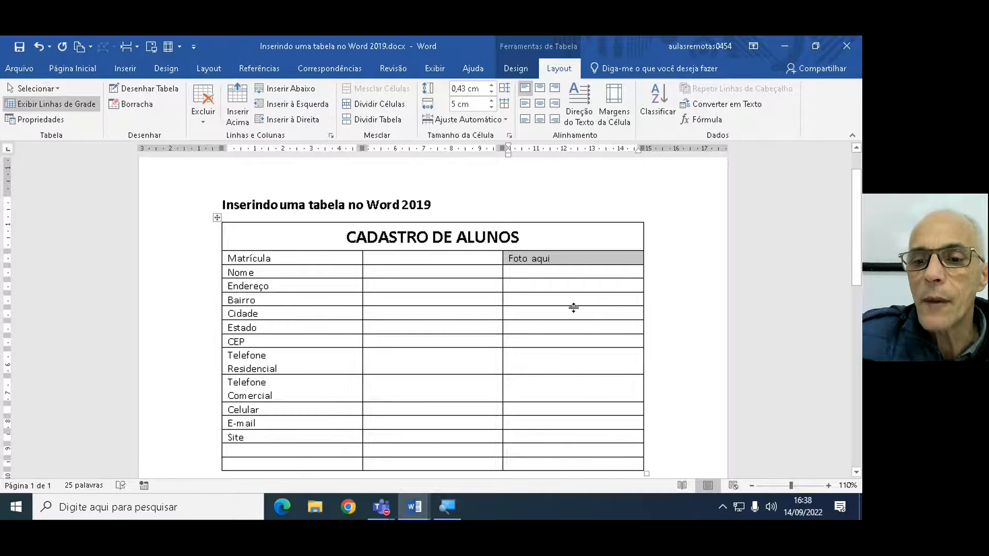
pyautogui.click(562, 257)
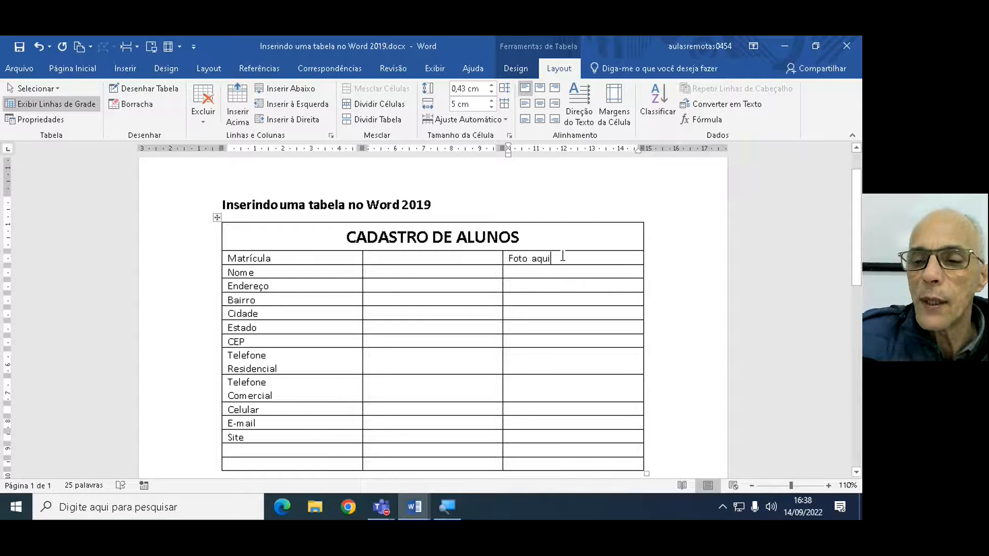
pyautogui.moveTo(563, 256); pyautogui.dragTo(585, 460)
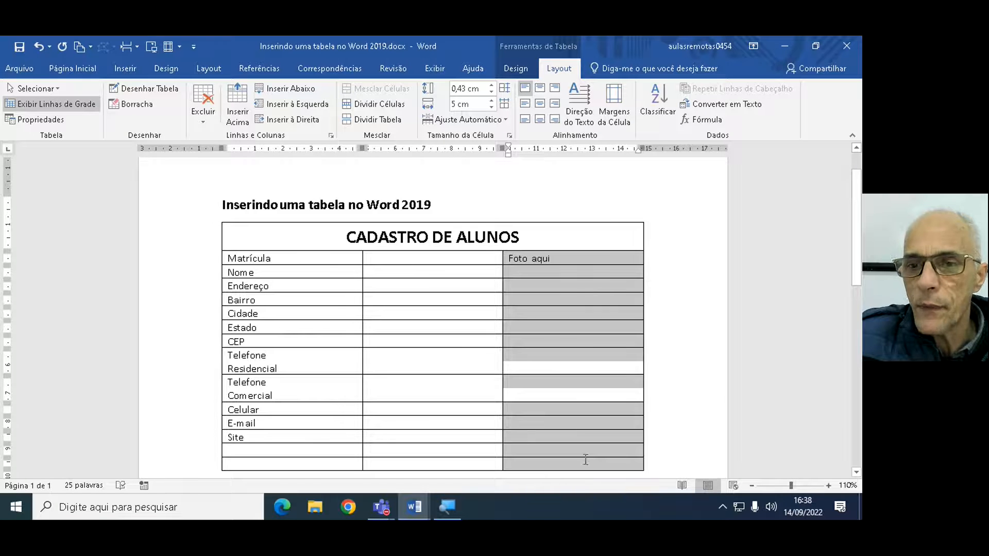
pyautogui.click(563, 75)
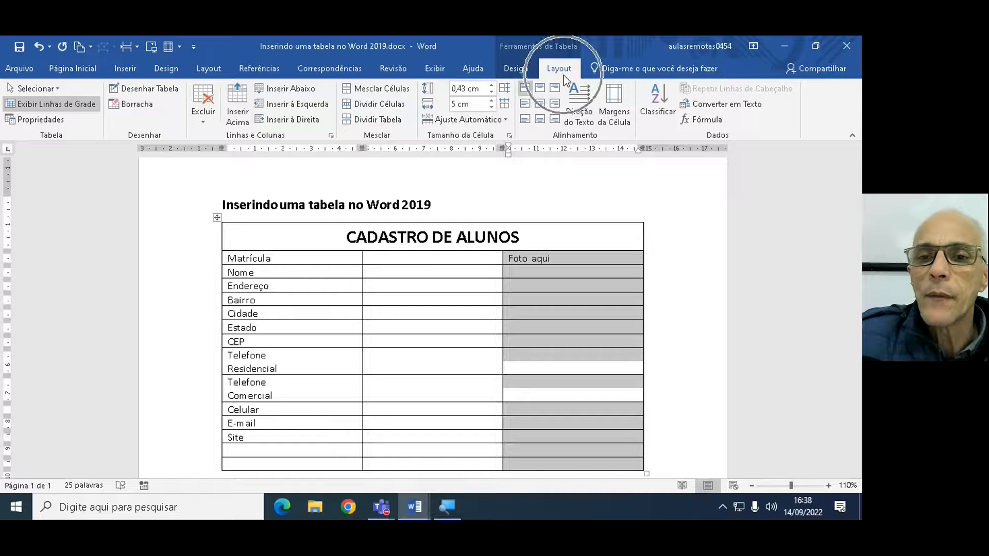
pyautogui.click(384, 88)
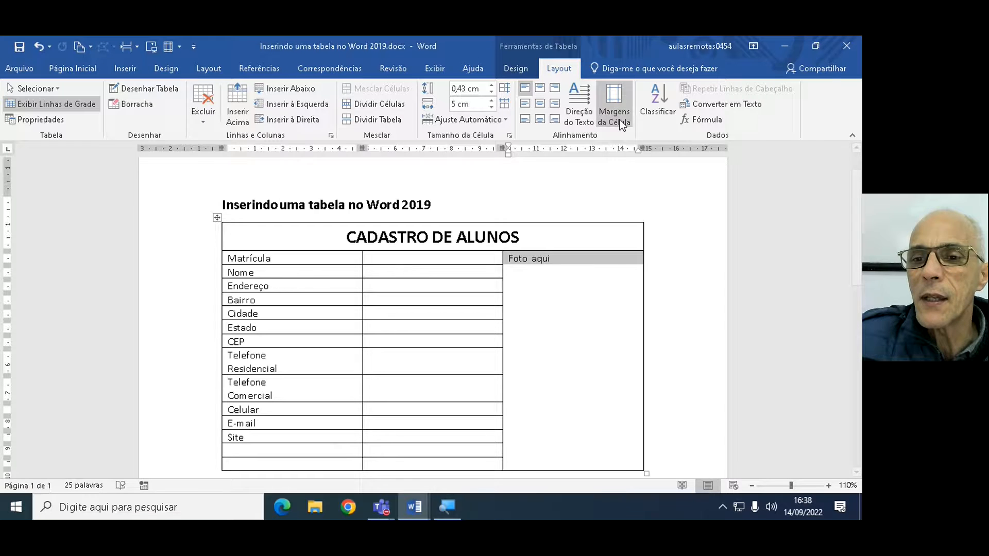
# Rotate the "Foto aqui" text in the merged third-column cell so it runs vertically, reading from bottom to top
pyautogui.click(584, 121)
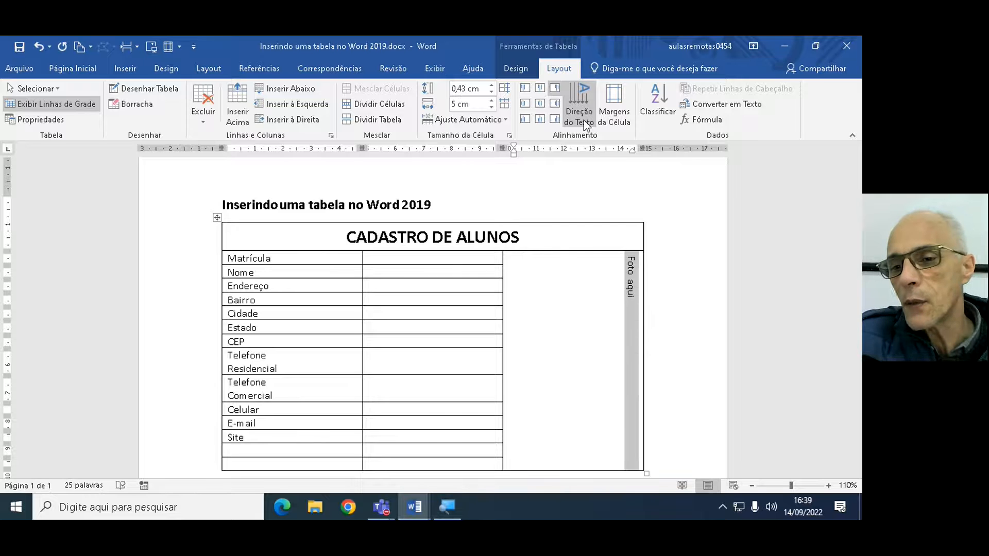
pyautogui.click(583, 119)
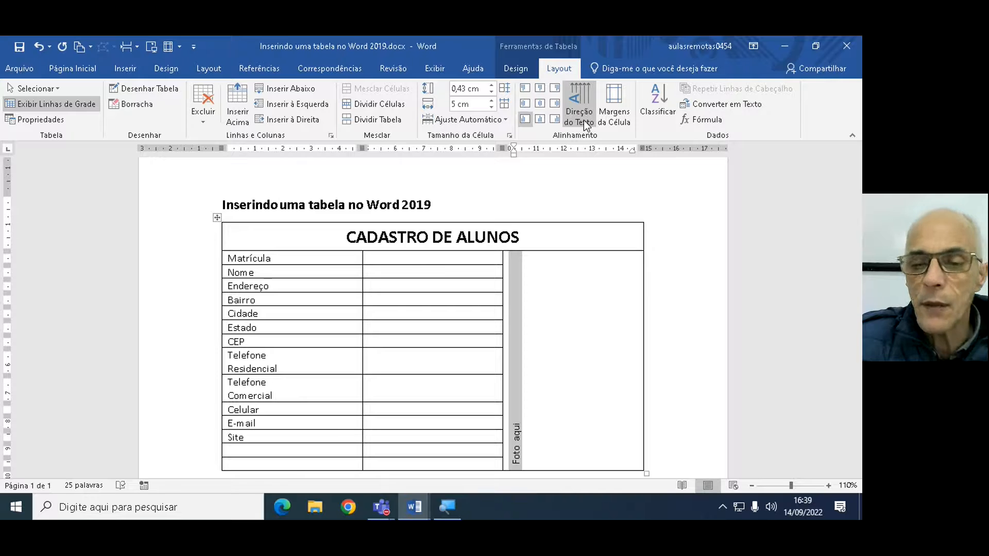
pyautogui.click(582, 123)
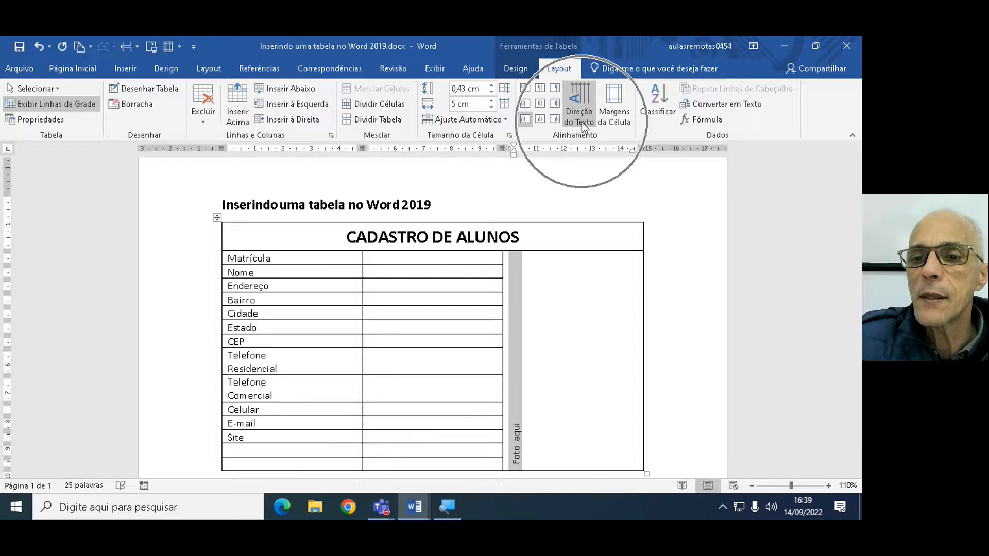
# Try the centre, bottom-centre and bottom-right alignments on the "Foto aqui" cell and finish with the text aligned top right
pyautogui.click(540, 104)
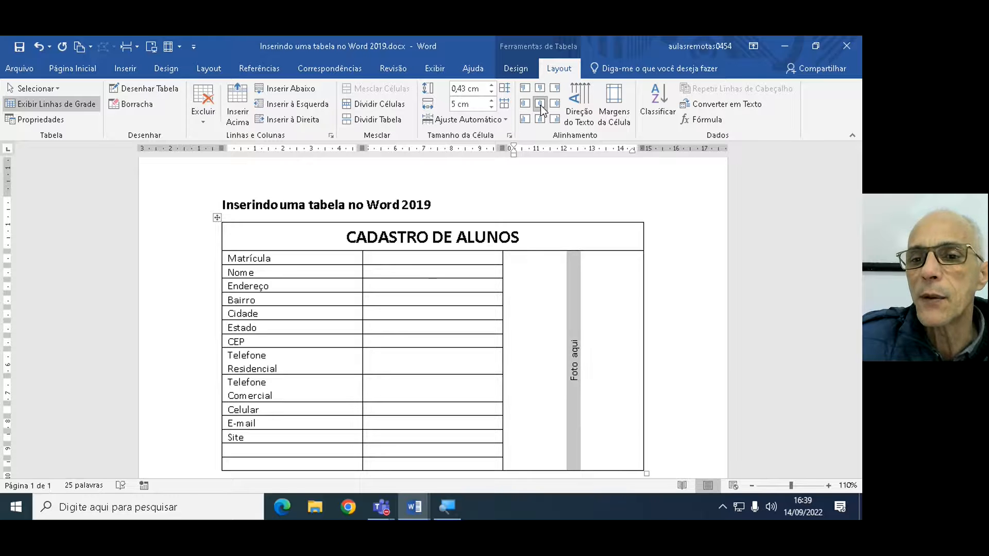
pyautogui.click(540, 119)
pyautogui.click(555, 119)
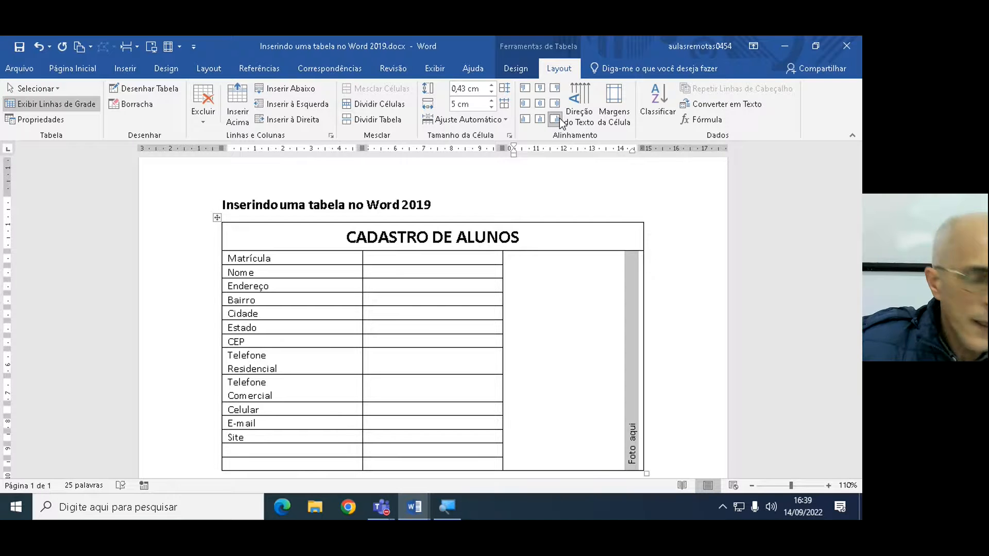
pyautogui.click(556, 88)
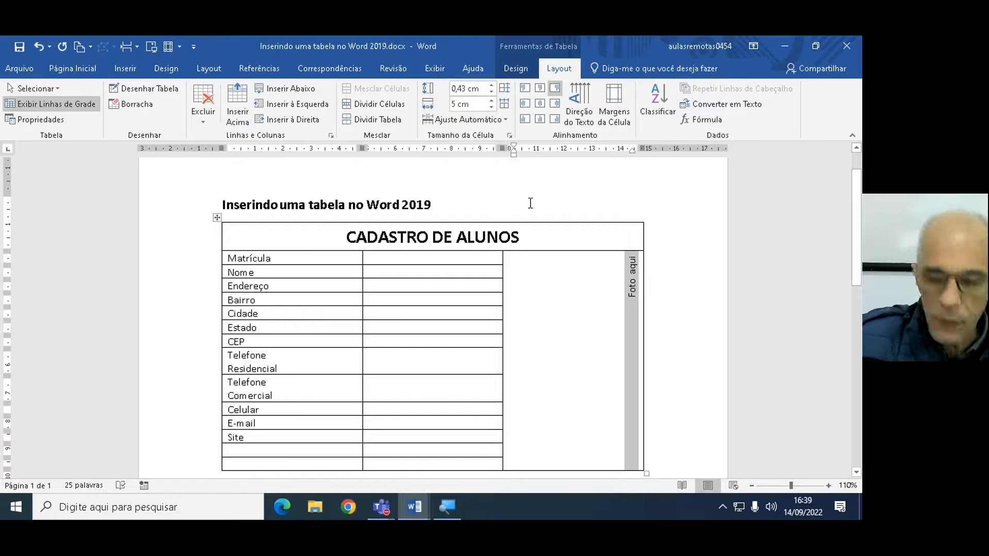
# Make the "Foto aqui" text bold and increase its font size to 16
pyautogui.hotkey('ctrl', 'n')
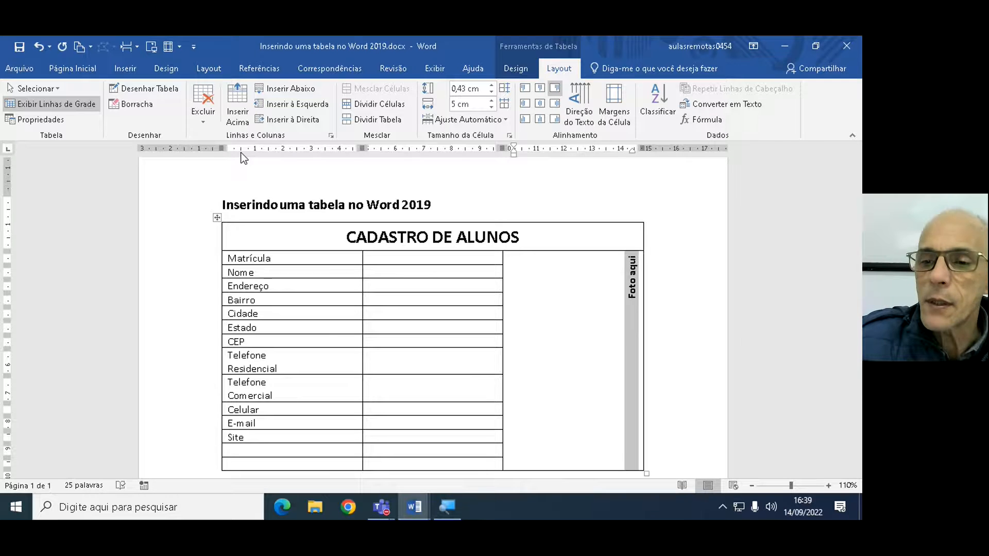
pyautogui.hotkey('ctrl', 'shift', '.')
pyautogui.hotkey('ctrl', 'shift', '.')
pyautogui.hotkey('ctrl', 'shift', '.')
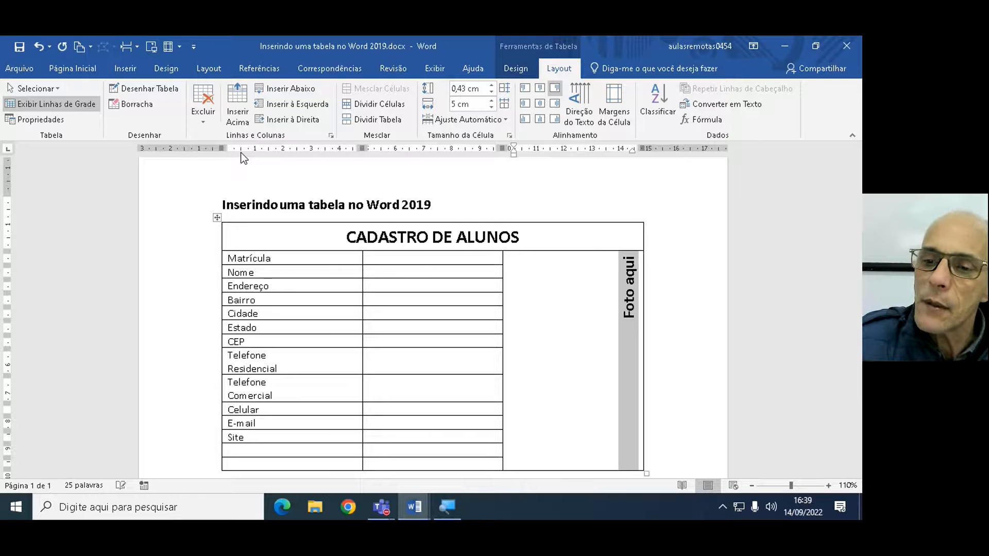
pyautogui.click(88, 72)
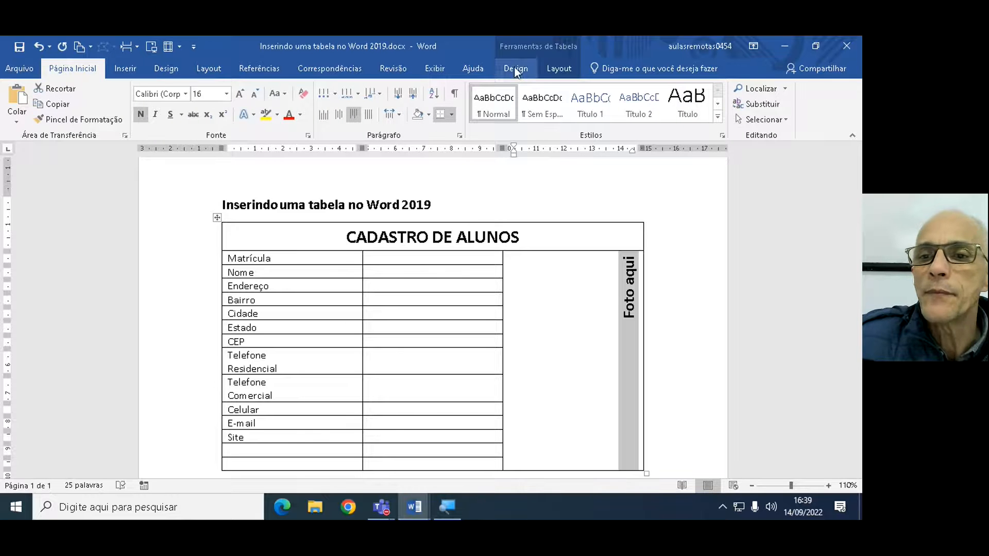
pyautogui.click(564, 69)
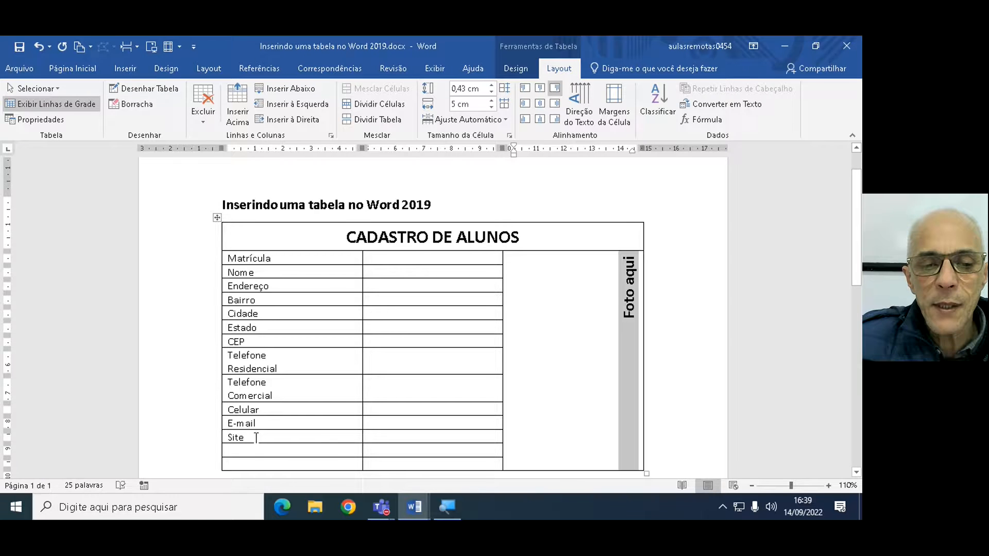
# Make the first-column field labels from "Matrícula" down to "Site" bold
pyautogui.click(225, 257)
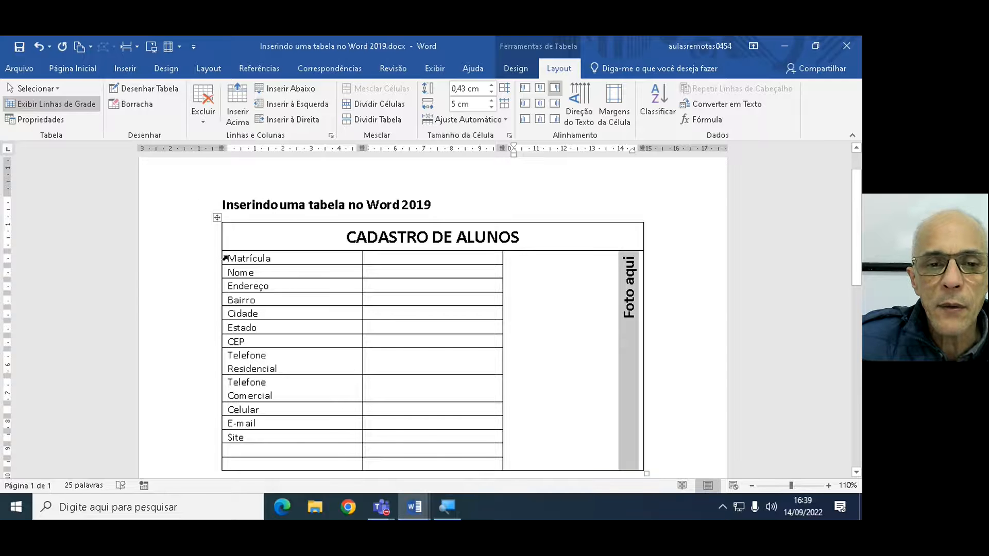
pyautogui.moveTo(225, 258); pyautogui.dragTo(233, 437)
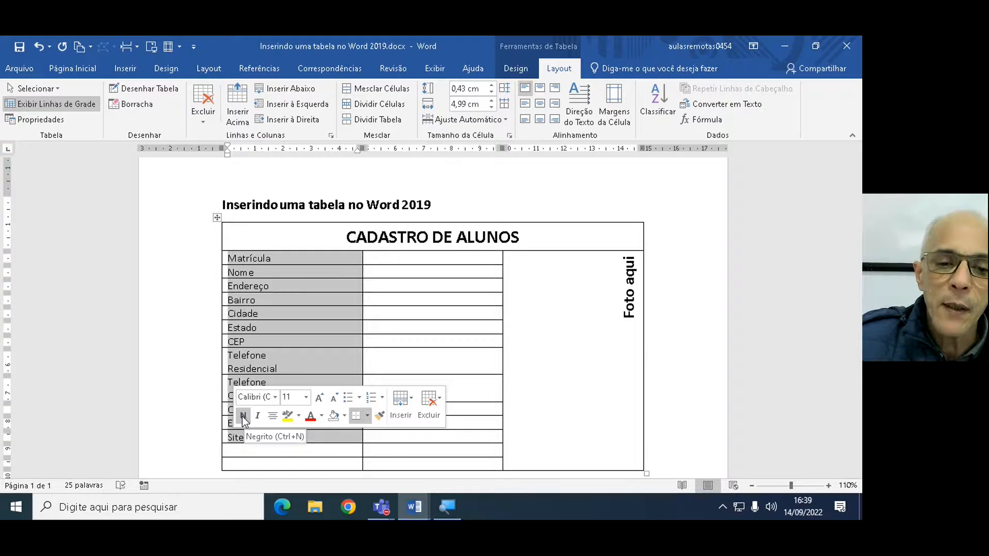
pyautogui.click(242, 417)
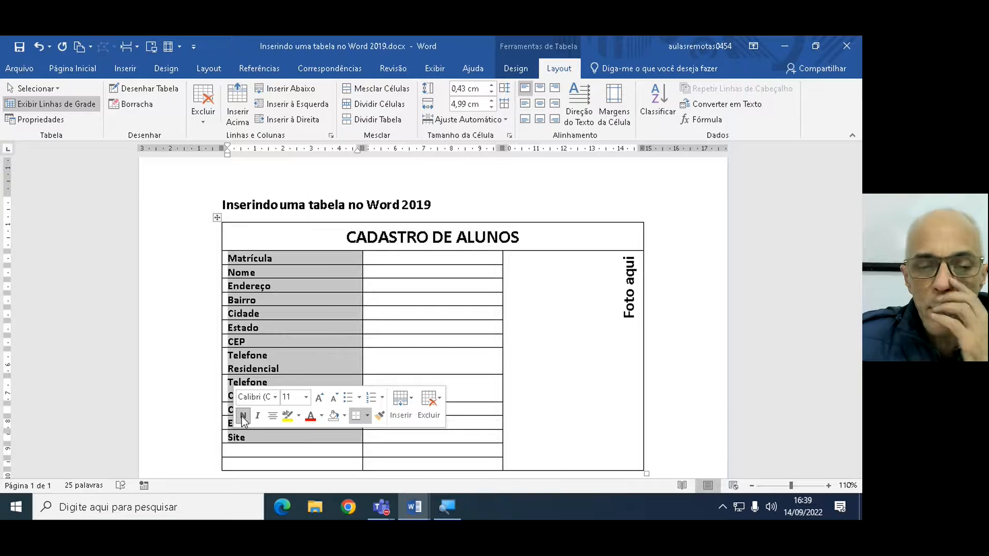
pyautogui.click(389, 256)
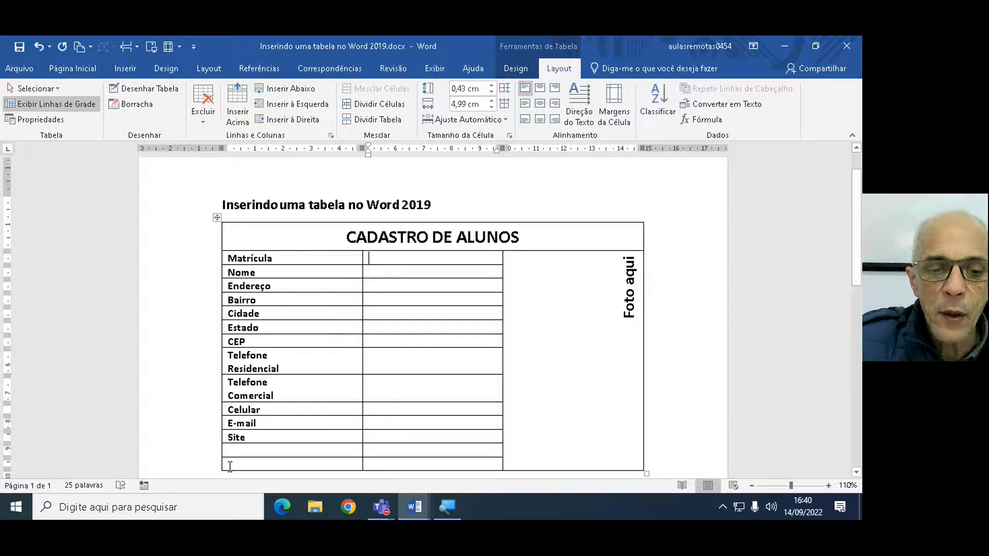
# Delete the empty last row of the registration table
pyautogui.click(203, 468)
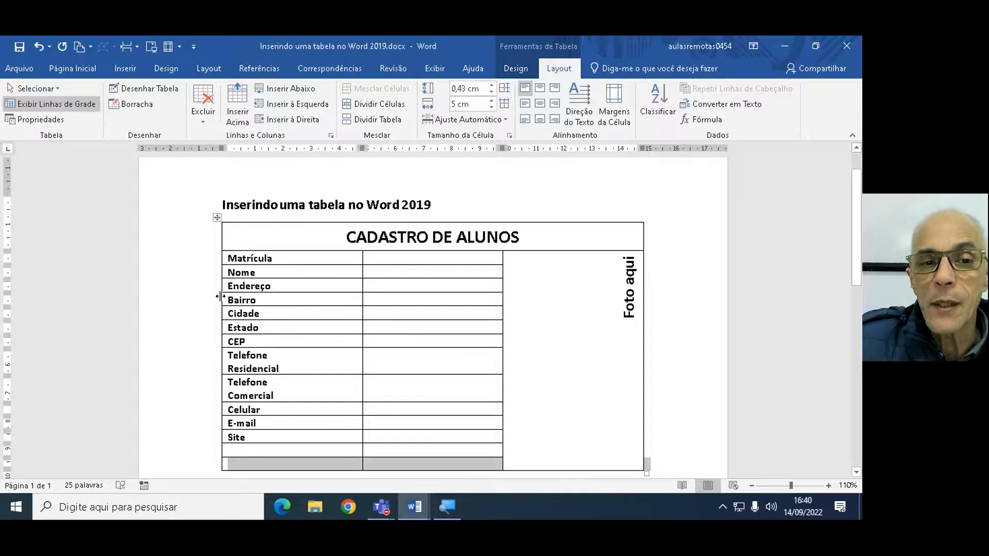
pyautogui.click(563, 70)
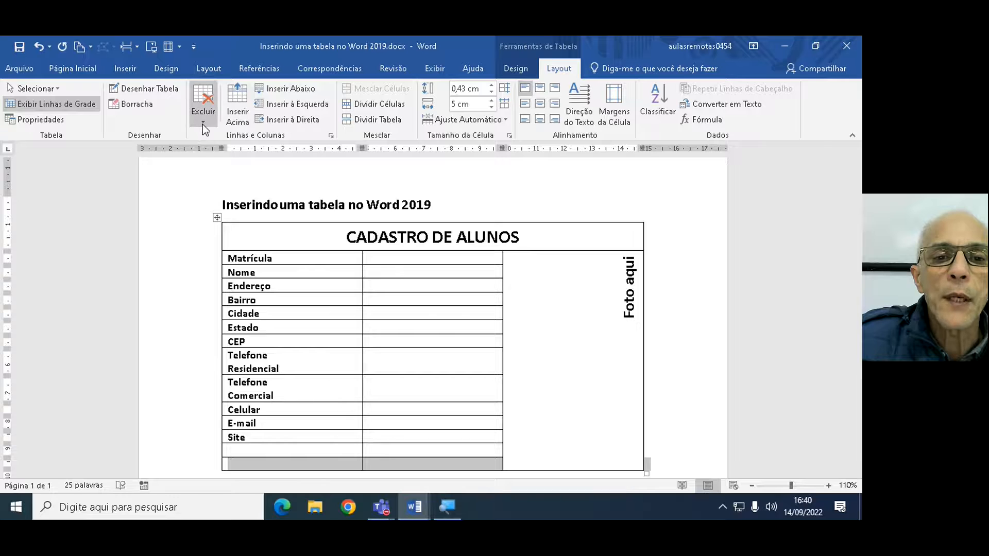
pyautogui.press('ctrl')
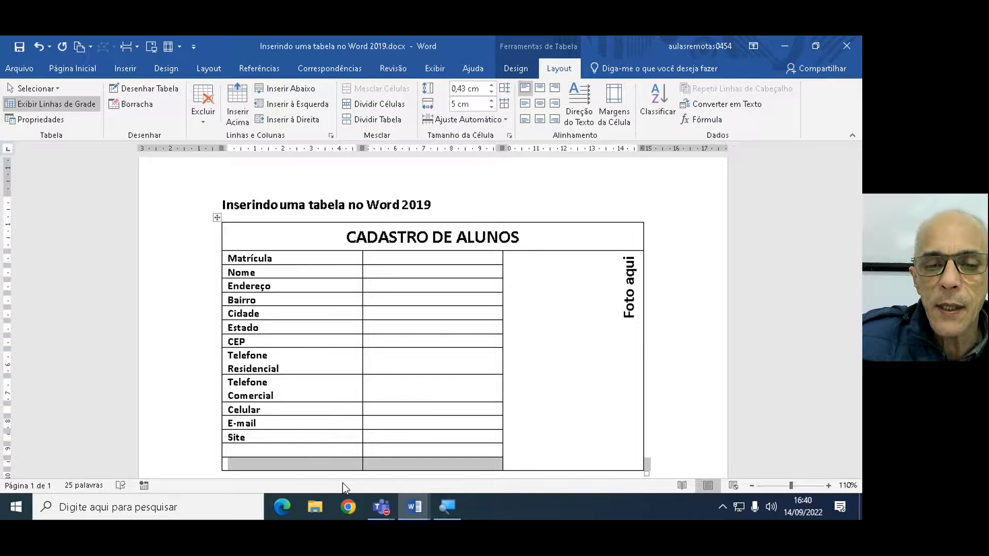
pyautogui.rightClick(333, 465)
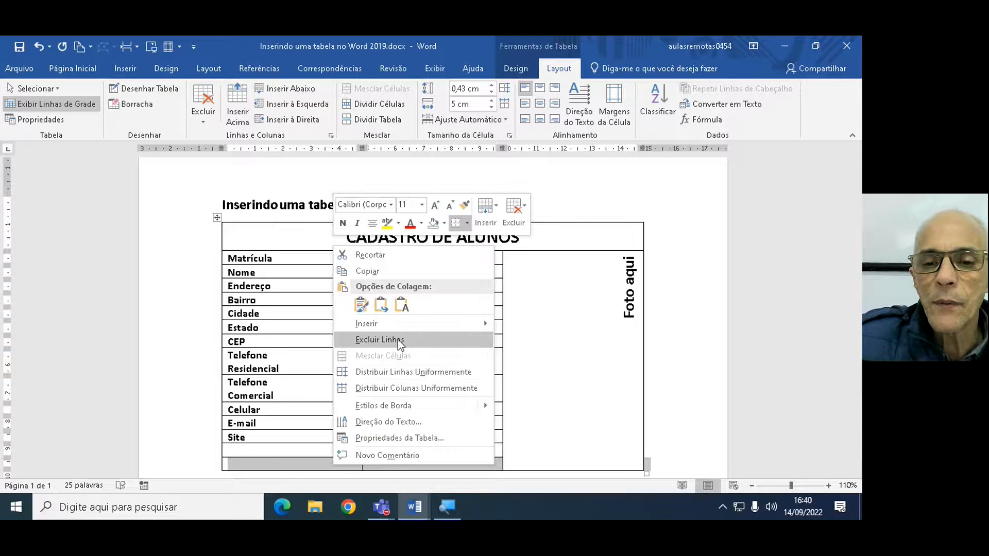
pyautogui.click(203, 111)
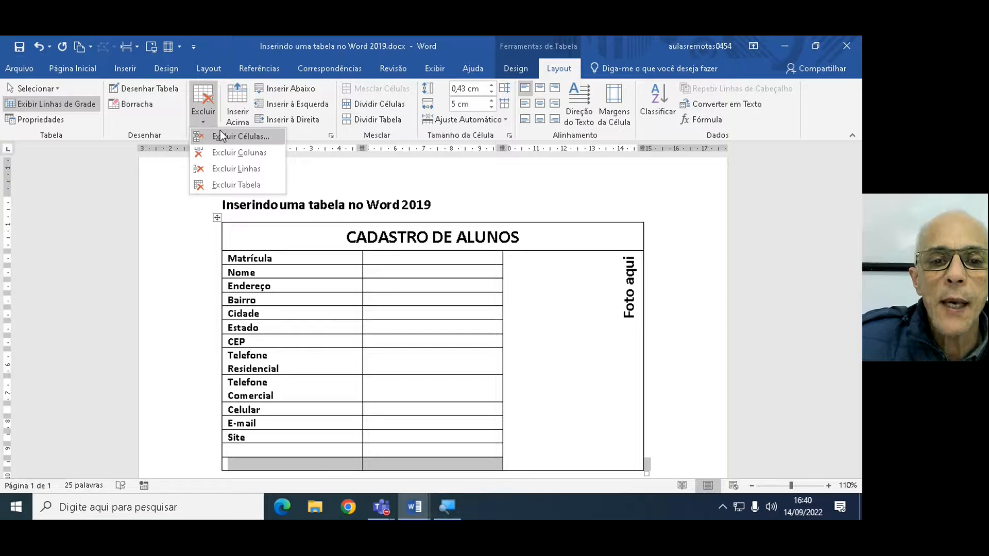
pyautogui.click(245, 172)
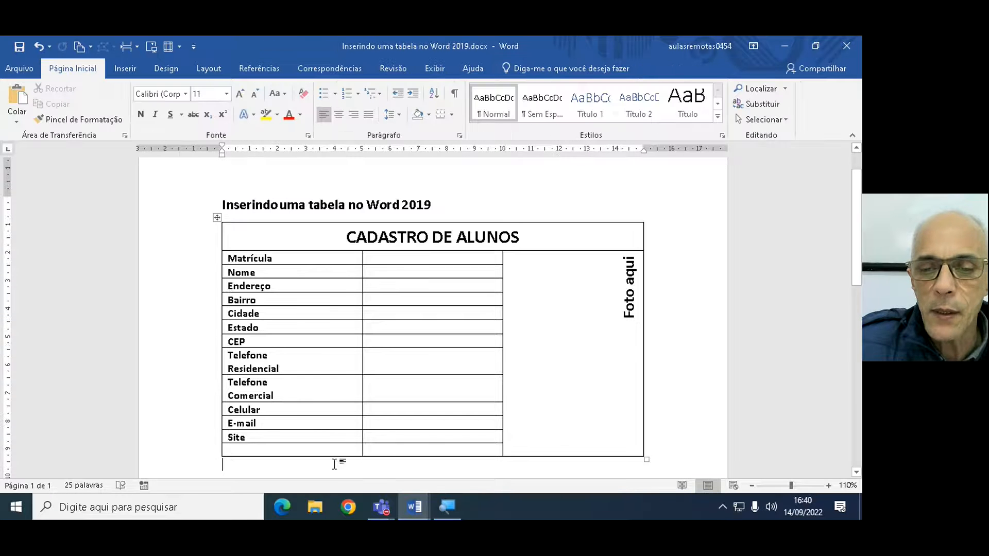
# Preview table styles on the whole registration table and apply the orange style "Tabela de Grade 5 Escura - Ênfase 2"
pyautogui.click(397, 450)
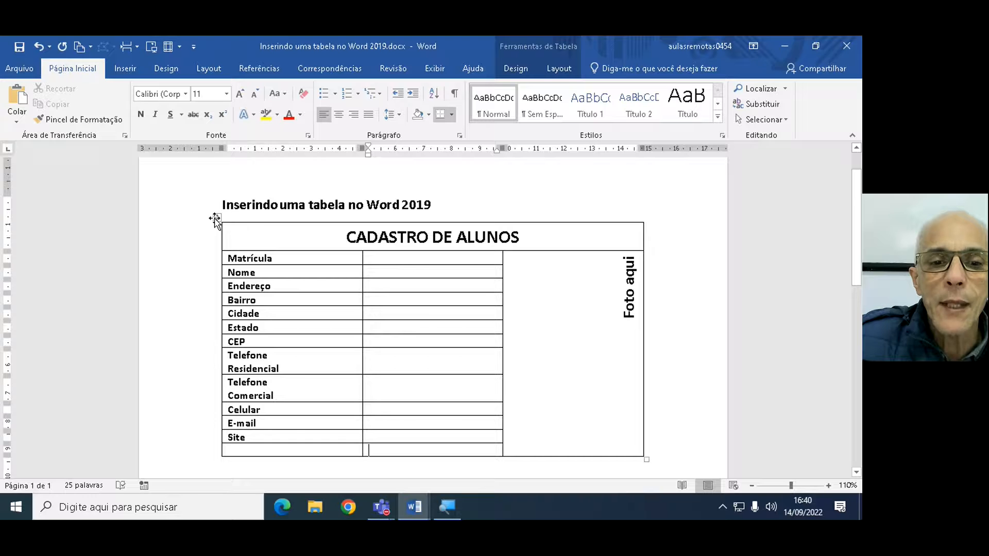
pyautogui.press('ctrl')
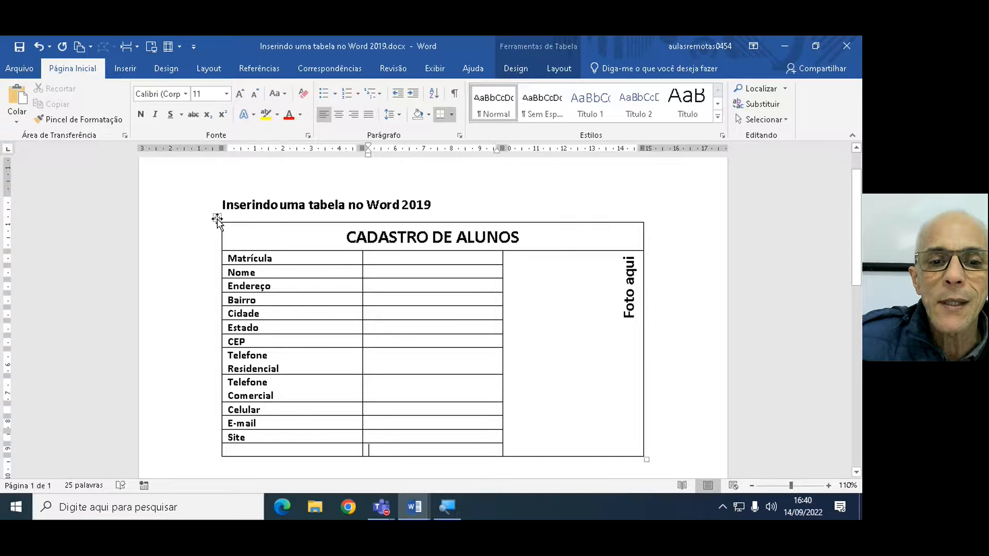
pyautogui.press('ctrl')
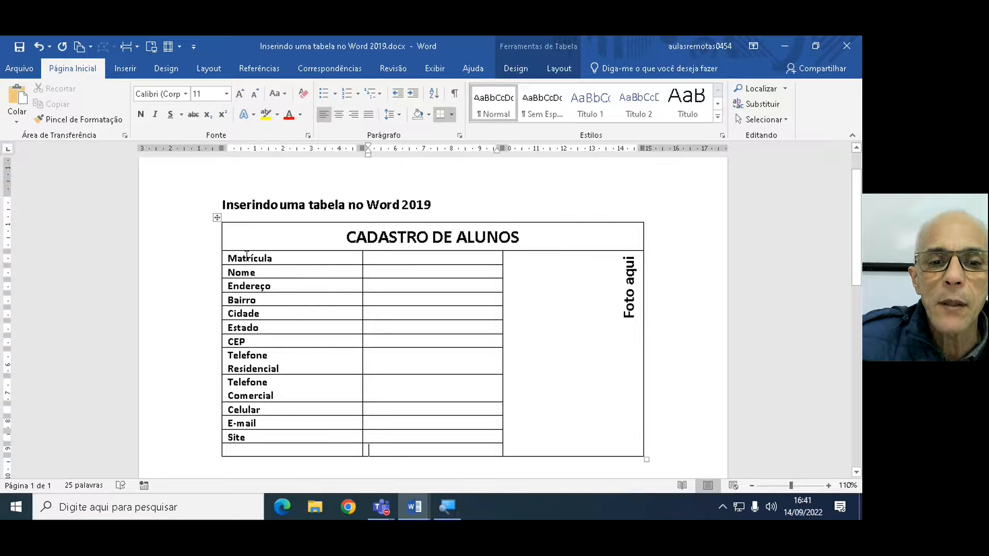
pyautogui.click(217, 218)
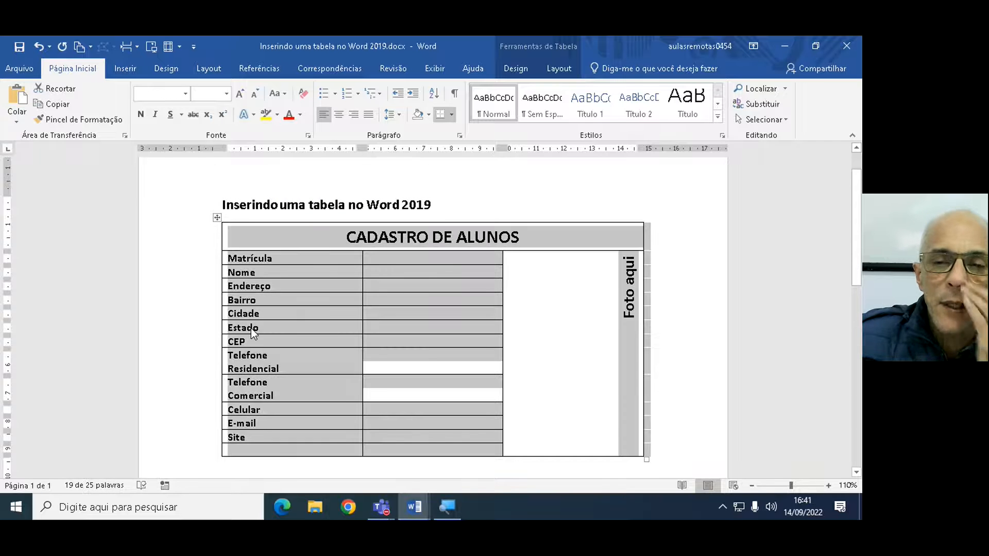
pyautogui.click(527, 68)
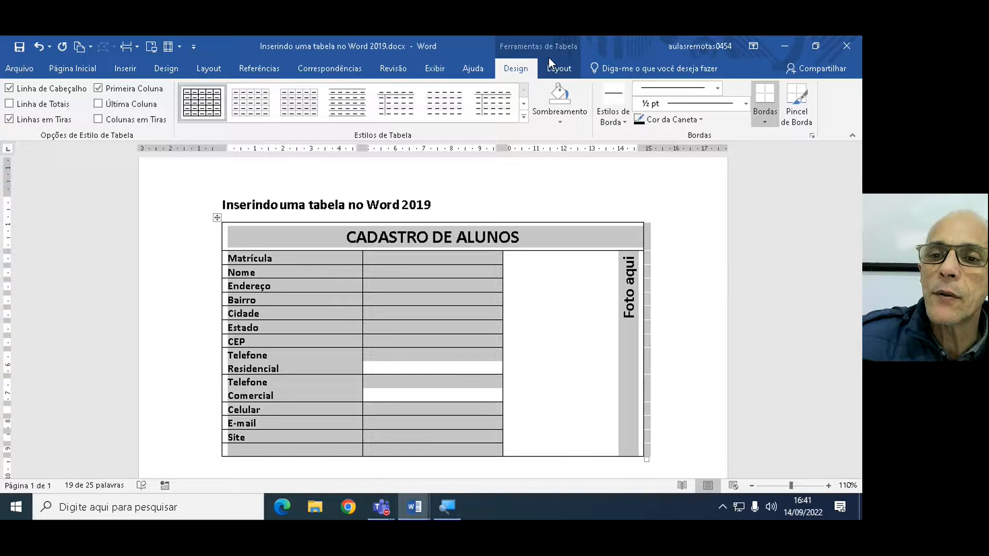
pyautogui.click(551, 70)
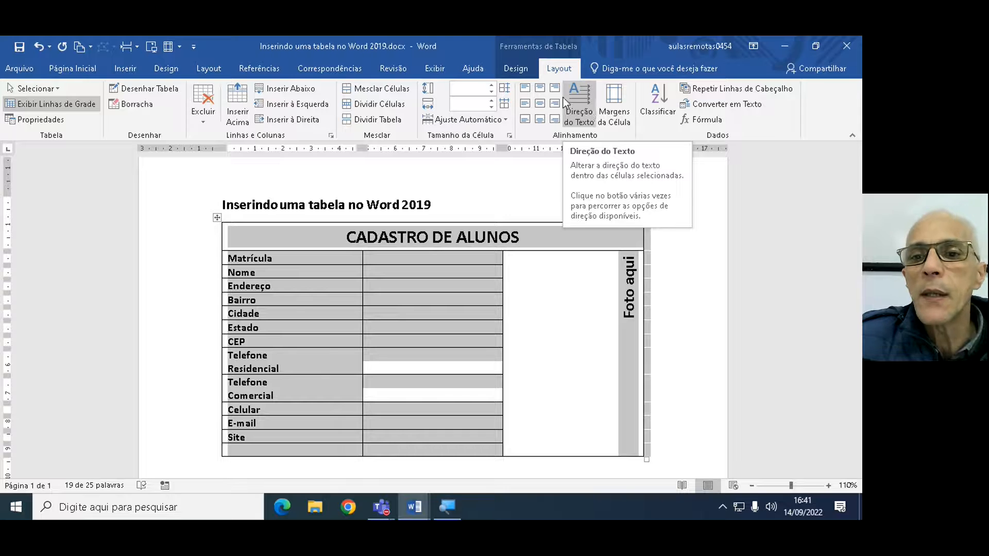
pyautogui.click(517, 71)
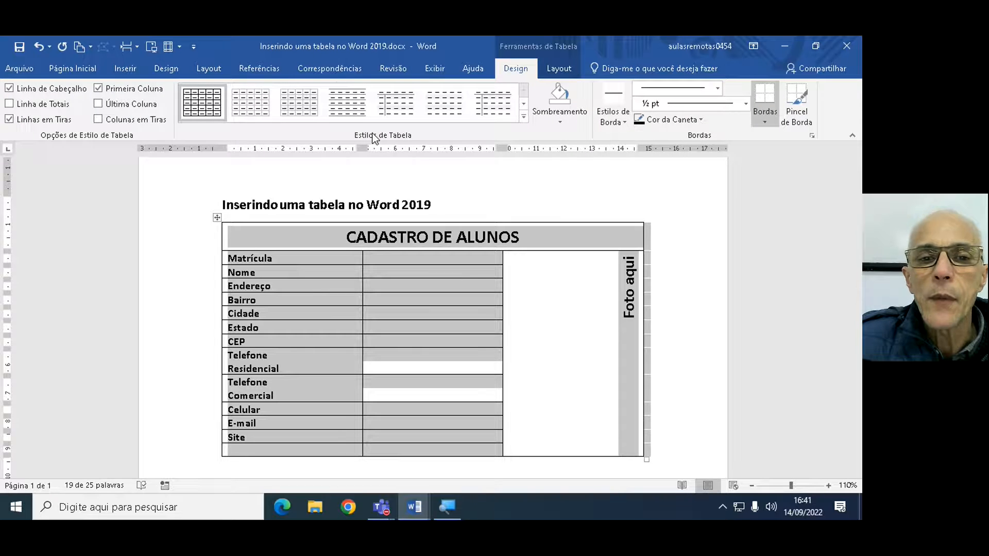
pyautogui.click(205, 117)
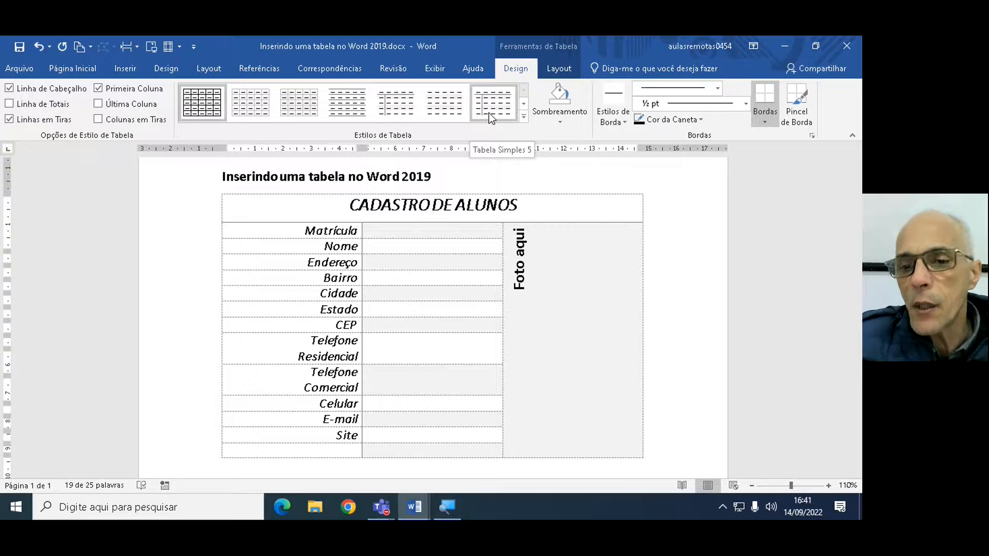
pyautogui.press('ctrl')
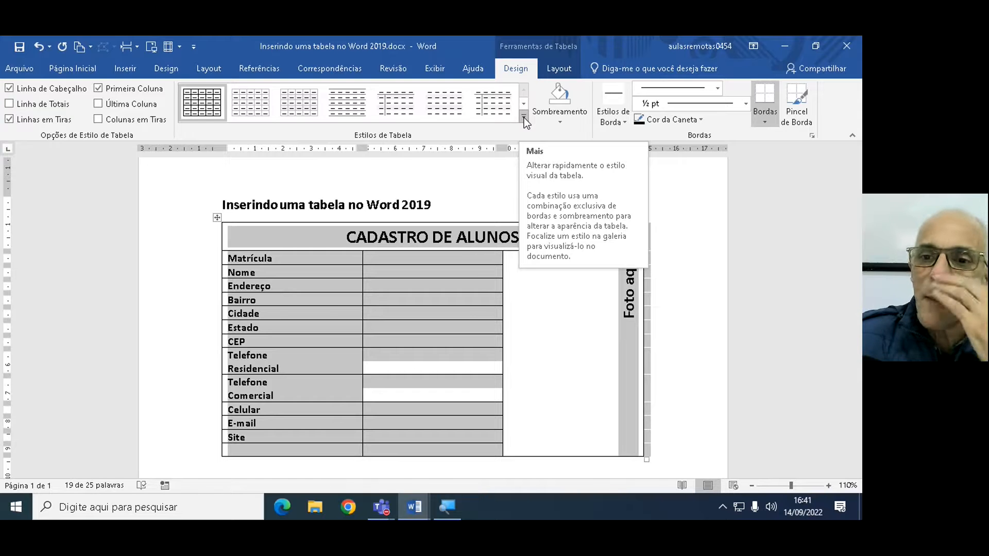
pyautogui.click(524, 118)
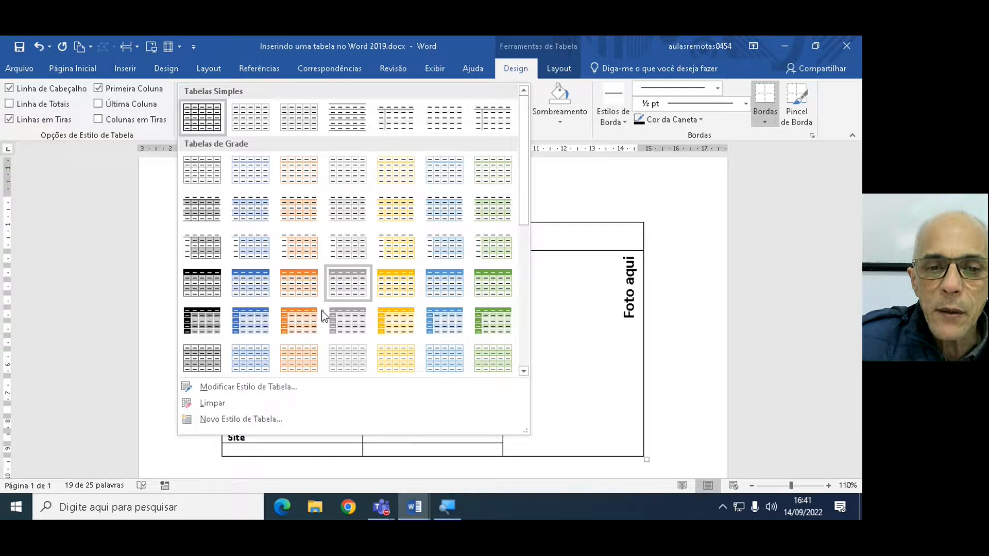
pyautogui.click(307, 319)
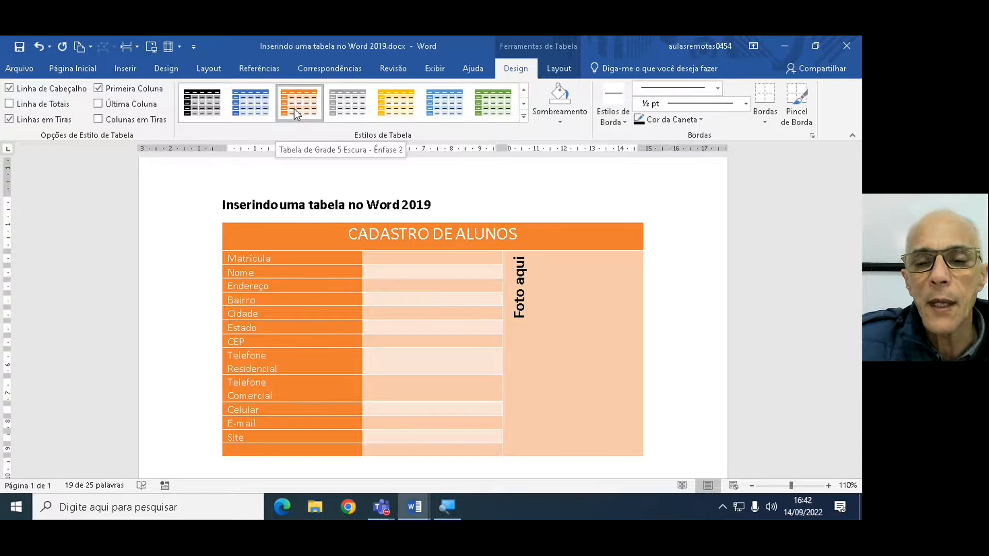
pyautogui.click(295, 109)
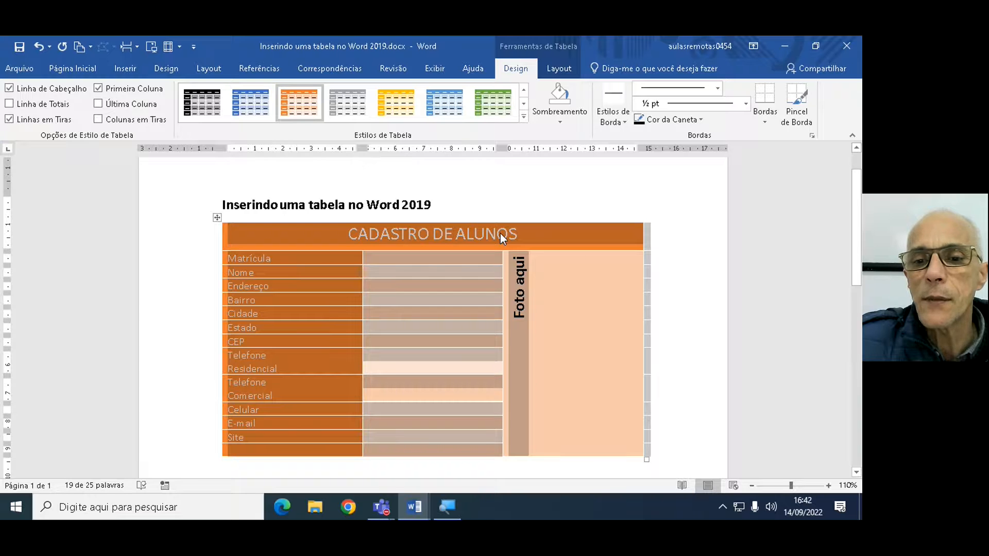
# Move the "Foto aqui" text back to the top-right alignment of its merged cell
pyautogui.click(530, 292)
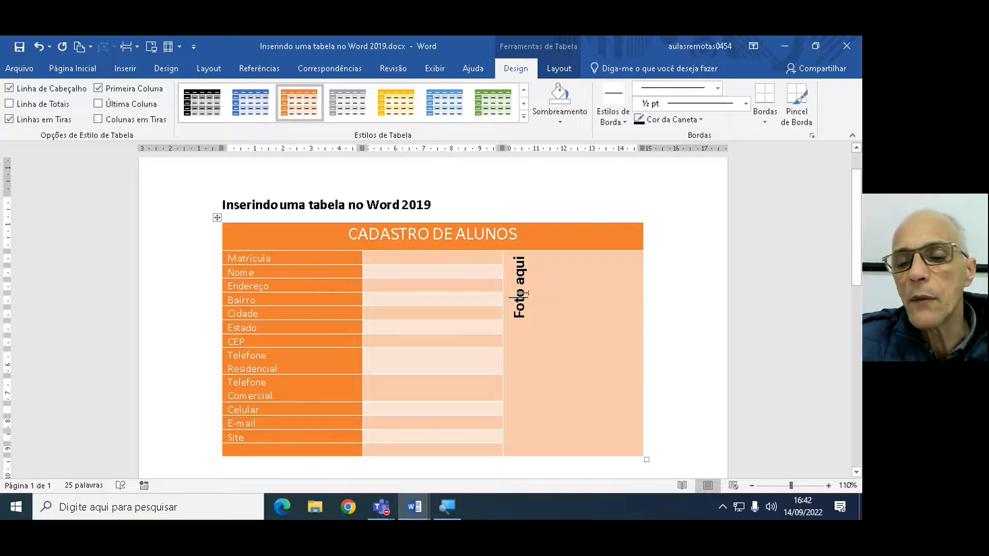
pyautogui.click(571, 69)
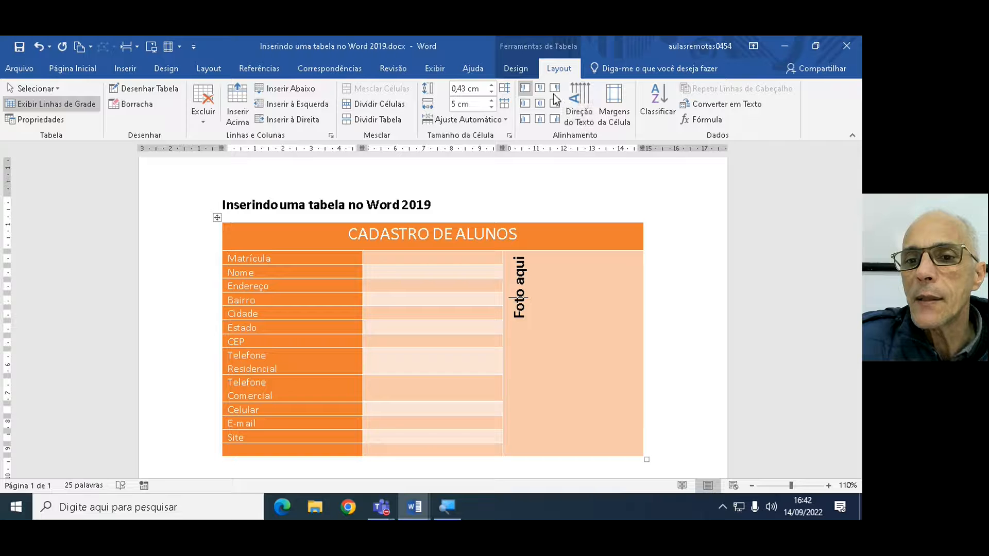
pyautogui.click(555, 88)
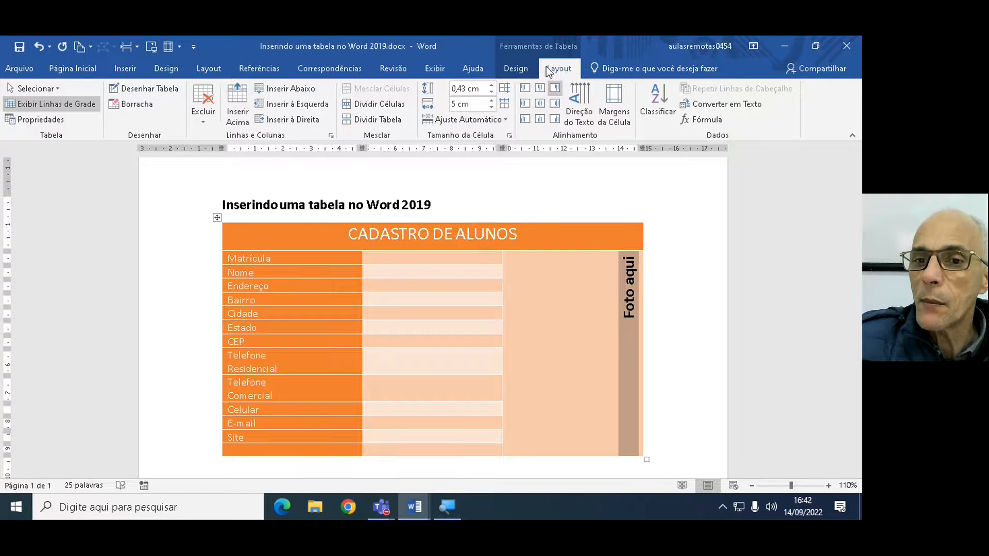
pyautogui.click(515, 68)
pyautogui.click(292, 106)
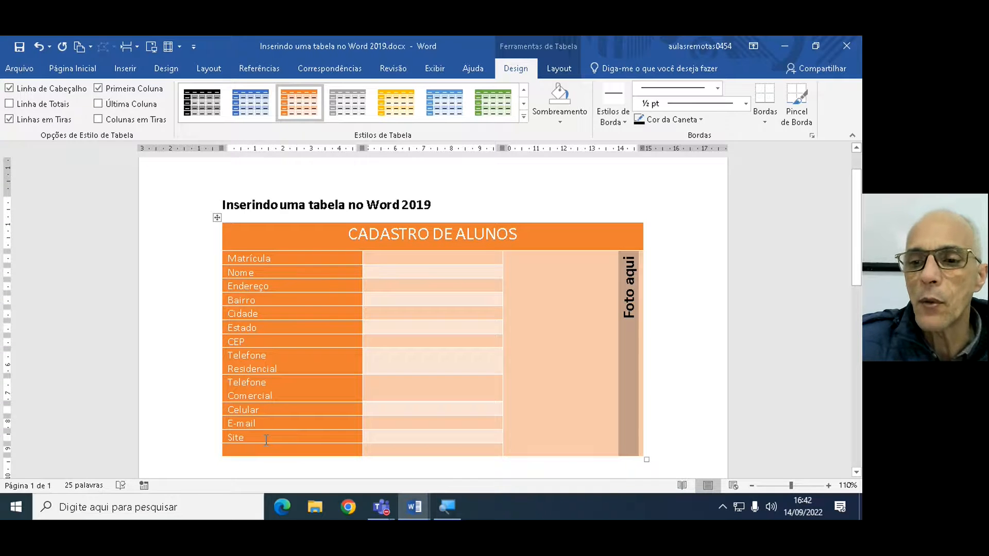
pyautogui.click(626, 315)
# Set the height of the CADASTRO DE ALUNOS title row to 1,5 cm and center the title horizontally and vertically in its cell
pyautogui.click(528, 238)
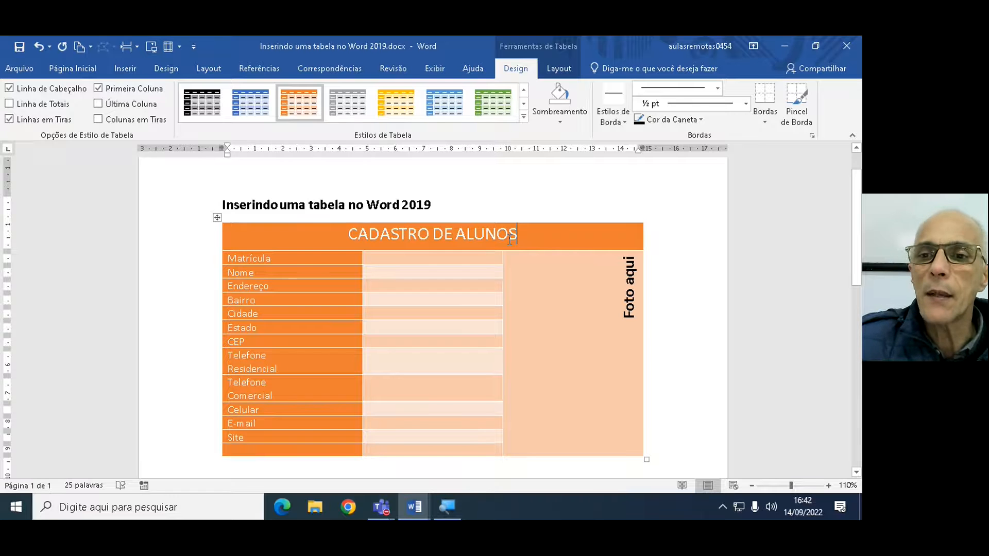
pyautogui.click(568, 70)
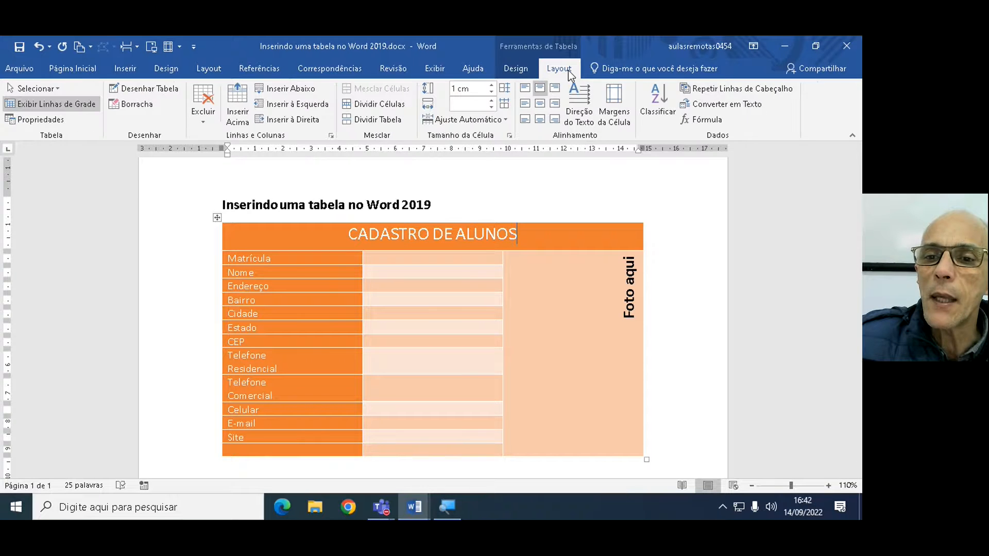
pyautogui.click(538, 86)
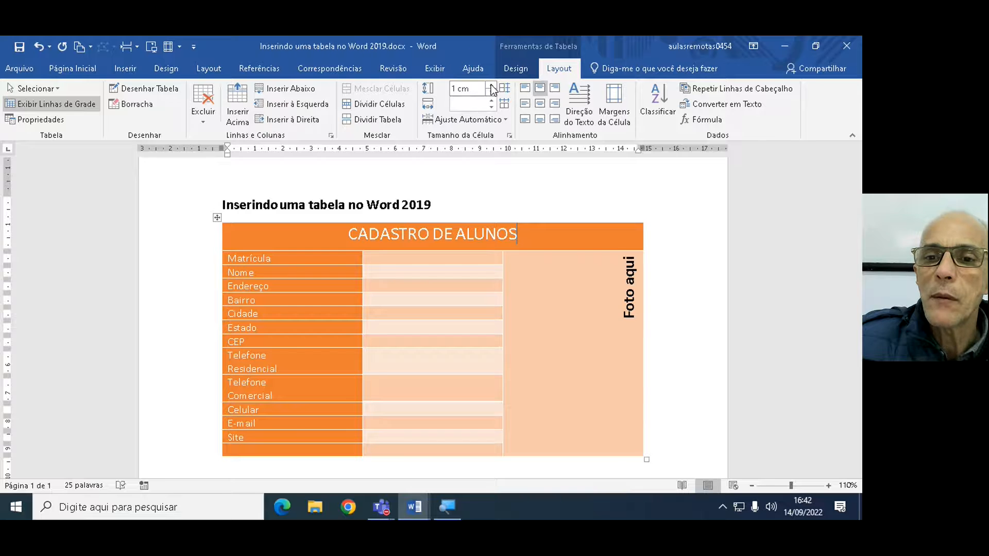
pyautogui.click(492, 86)
pyautogui.click(493, 86)
pyautogui.click(493, 86)
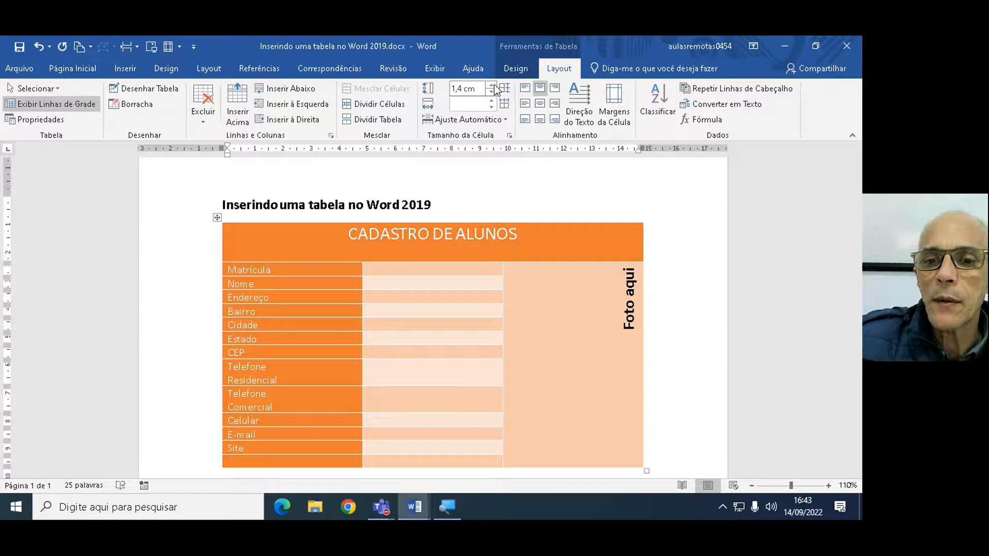
pyautogui.click(493, 86)
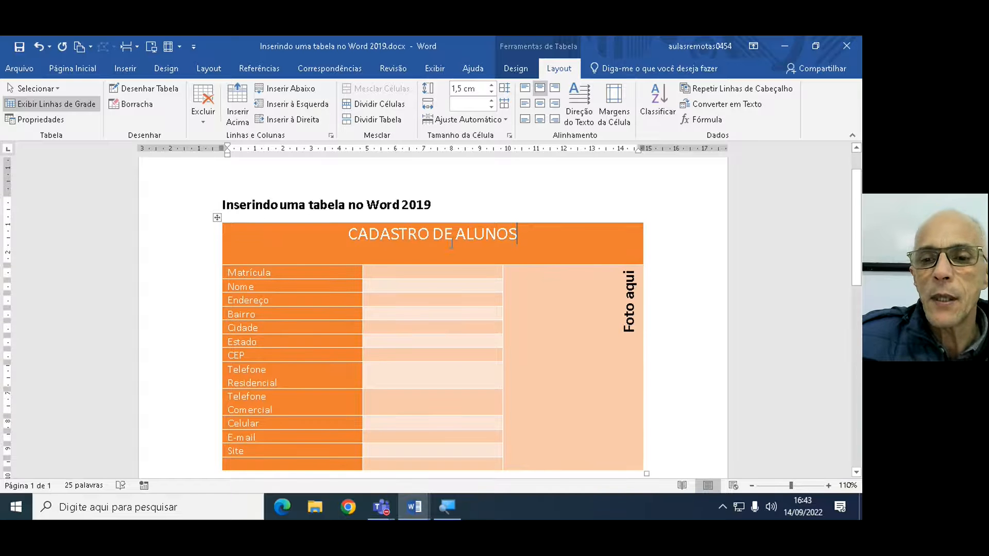
pyautogui.click(473, 243)
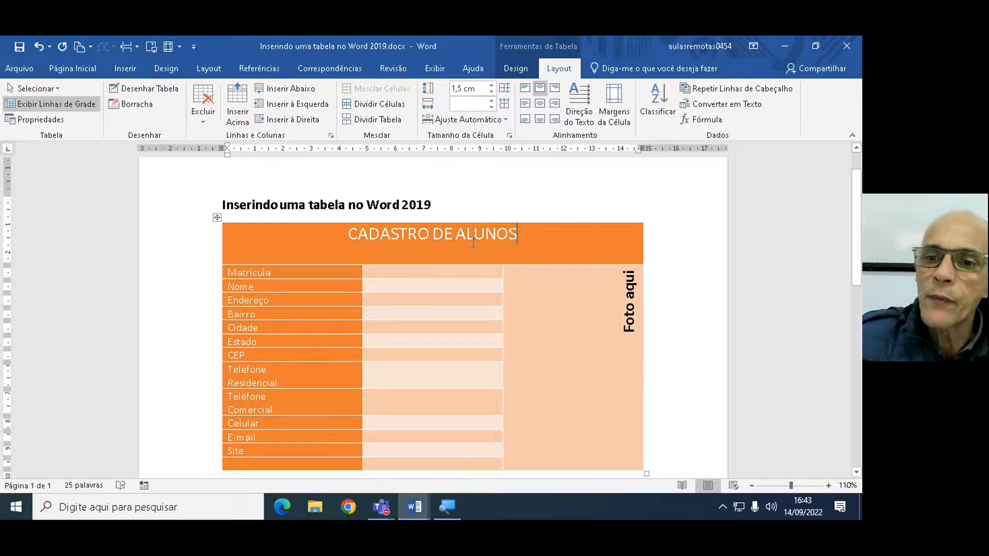
pyautogui.click(539, 105)
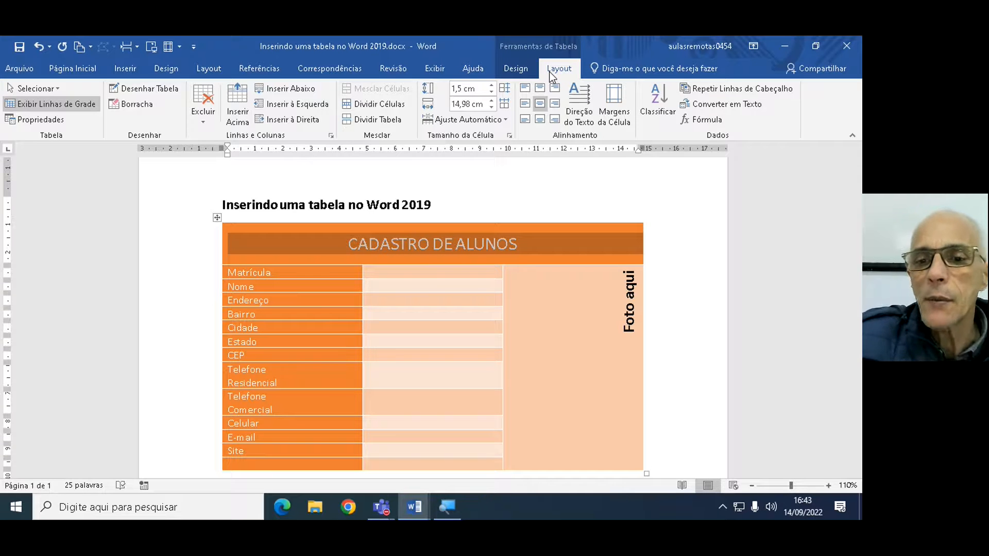
# Make the CADASTRO DE ALUNOS title bold and save the document
pyautogui.click(94, 71)
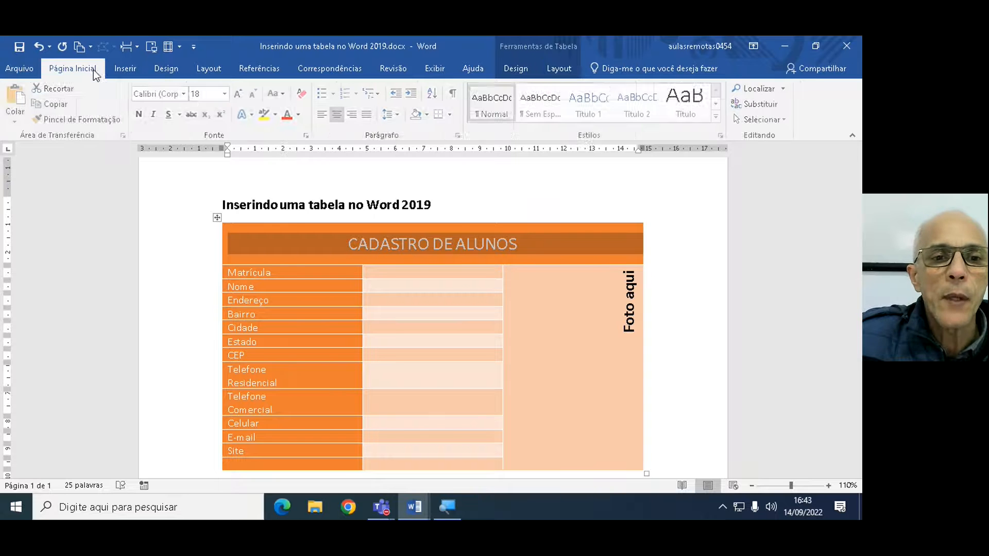
pyautogui.click(416, 253)
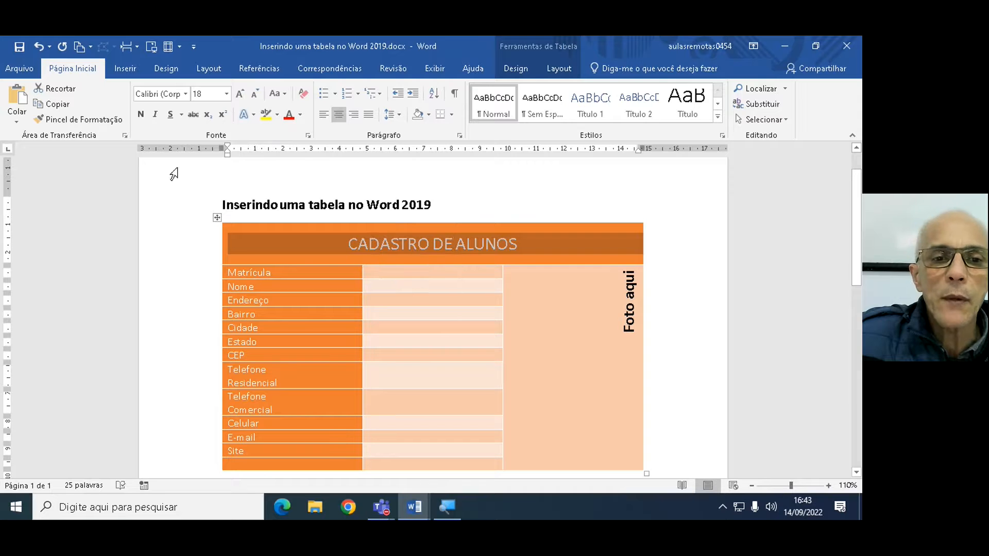
pyautogui.click(142, 114)
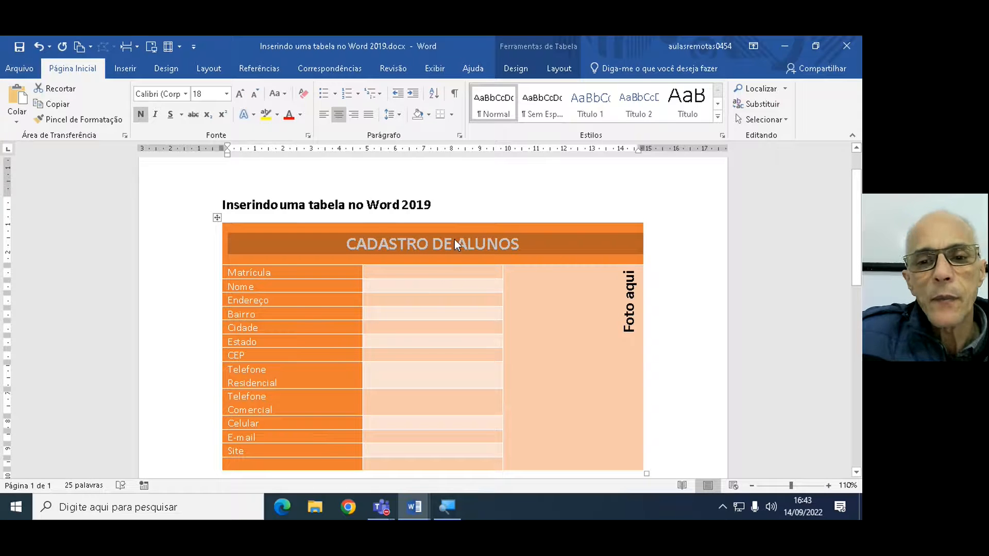
pyautogui.click(434, 204)
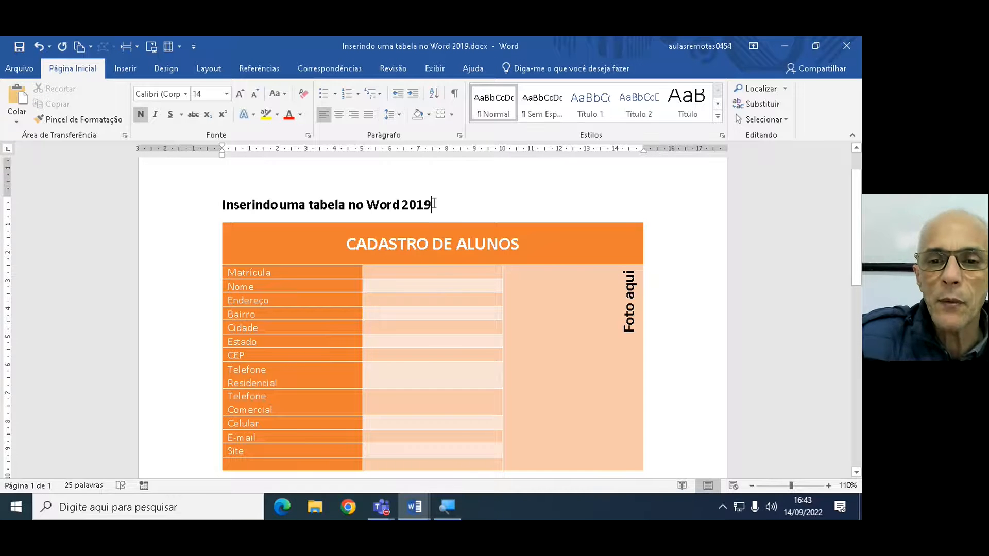
pyautogui.hotkey('ctrl', 'b')
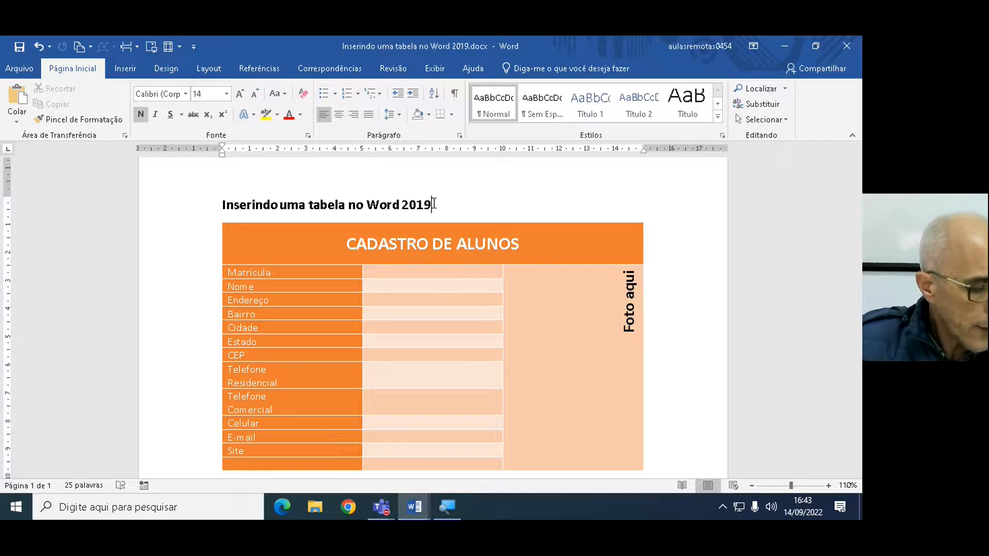
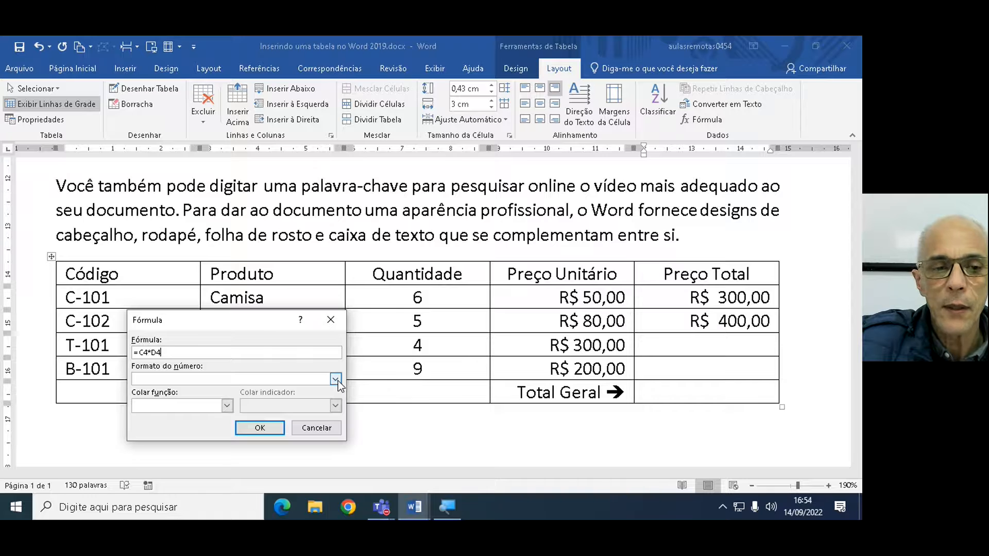
# Insert the formula =C4*D4 in the Terno row's Preço Total cell with the number format R$ #.##0,00;(R$ #.##0,00)
pyautogui.click(337, 380)
pyautogui.click(192, 434)
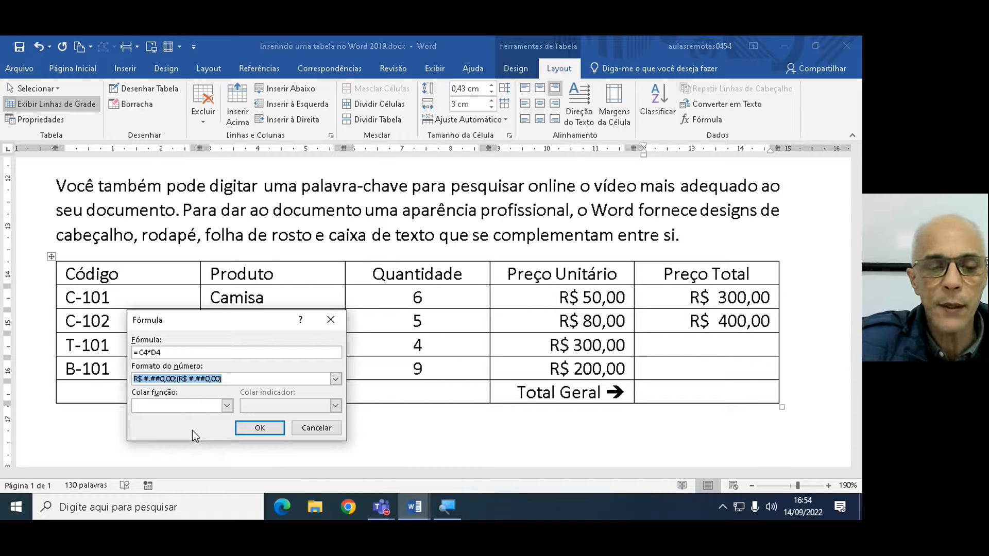
pyautogui.click(260, 431)
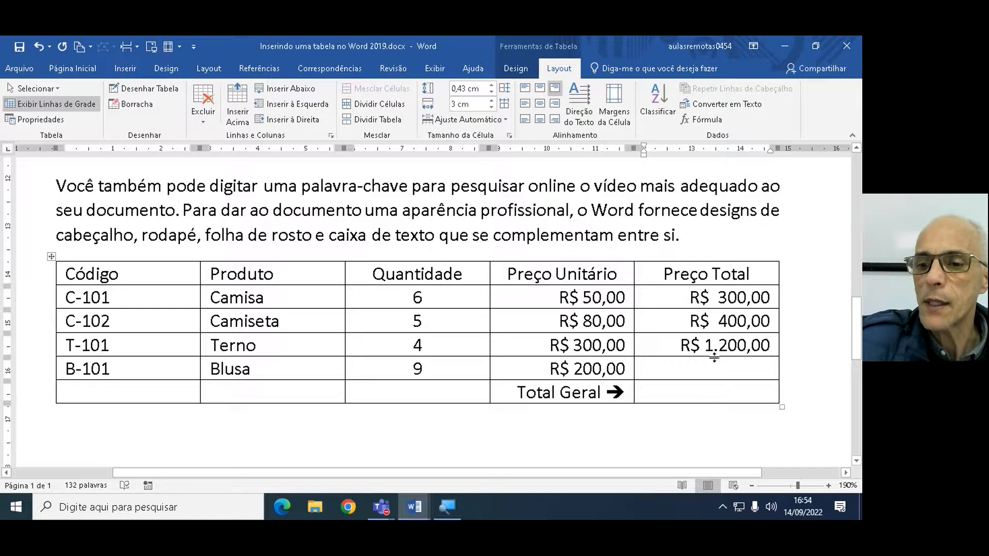
# Calculate the Blusa row's Preço Total with the formula =c5*d5 and the number format R$ #.##0,00;(R$ #.##0,00)
pyautogui.click(693, 368)
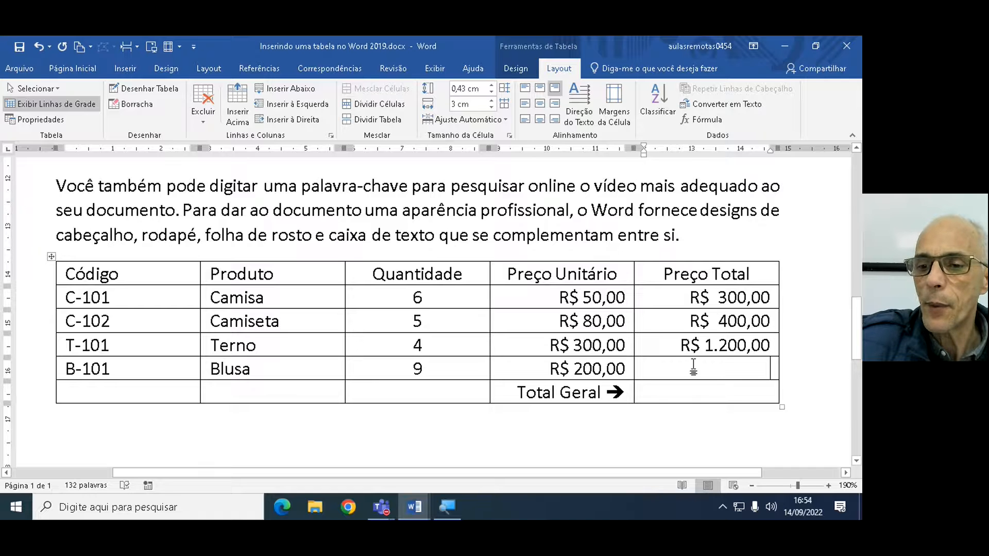
pyautogui.click(705, 123)
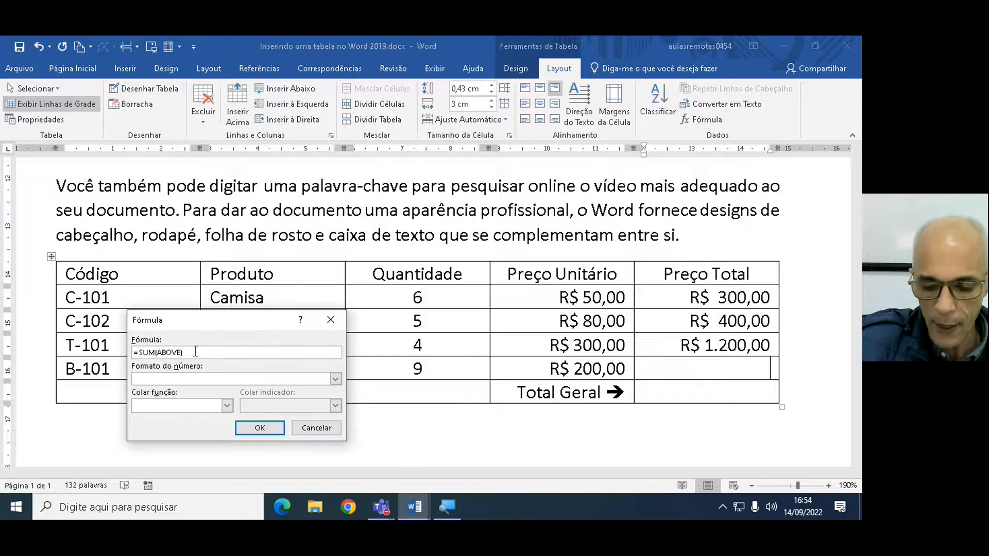
pyautogui.press('BackSpace')
pyautogui.press('BackSpace')
pyautogui.press('BackSpace')
pyautogui.press('BackSpace')
pyautogui.press('BackSpace')
pyautogui.press('BackSpace')
pyautogui.press('BackSpace')
pyautogui.press('BackSpace')
pyautogui.press('BackSpace')
pyautogui.press('BackSpace')
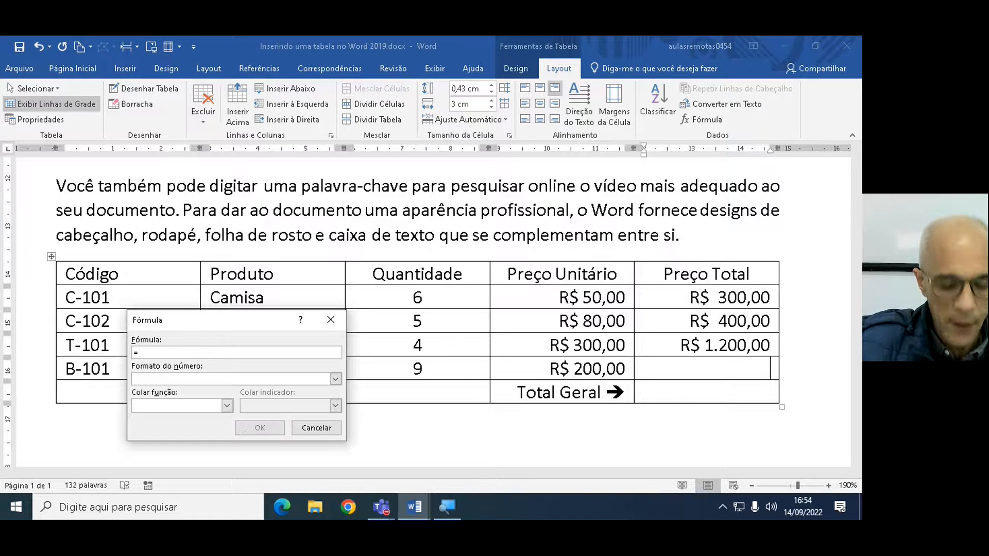
pyautogui.write('c5')
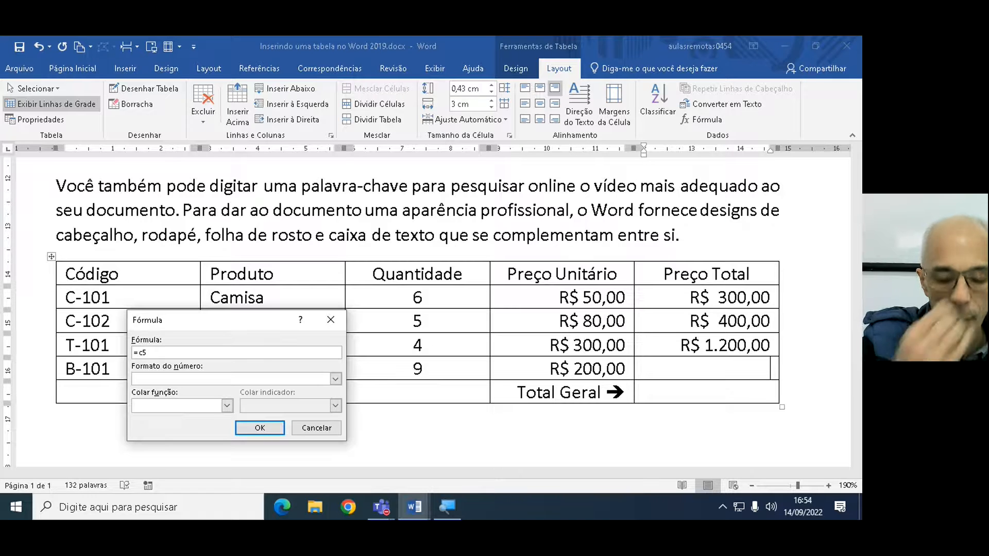
pyautogui.write('*')
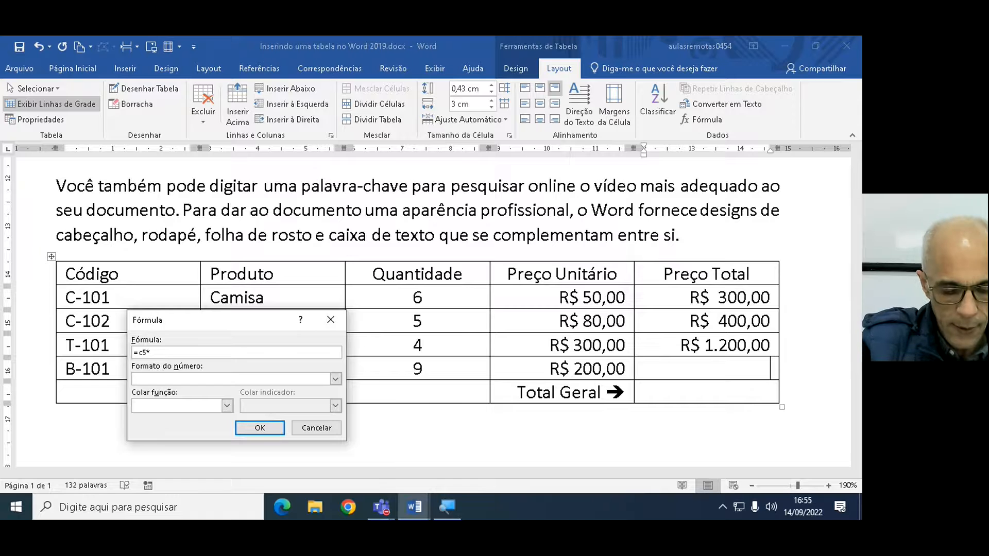
pyautogui.write('d5')
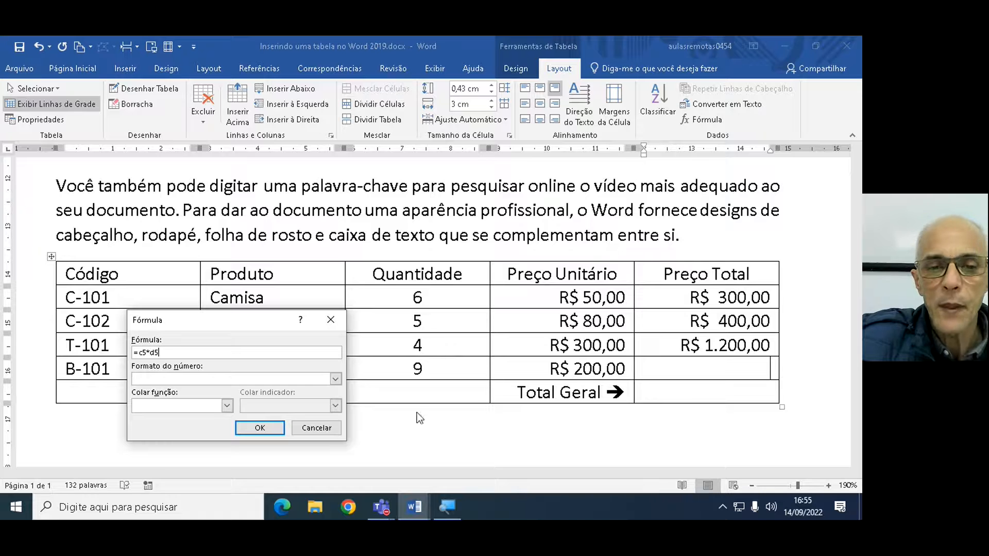
pyautogui.click(336, 379)
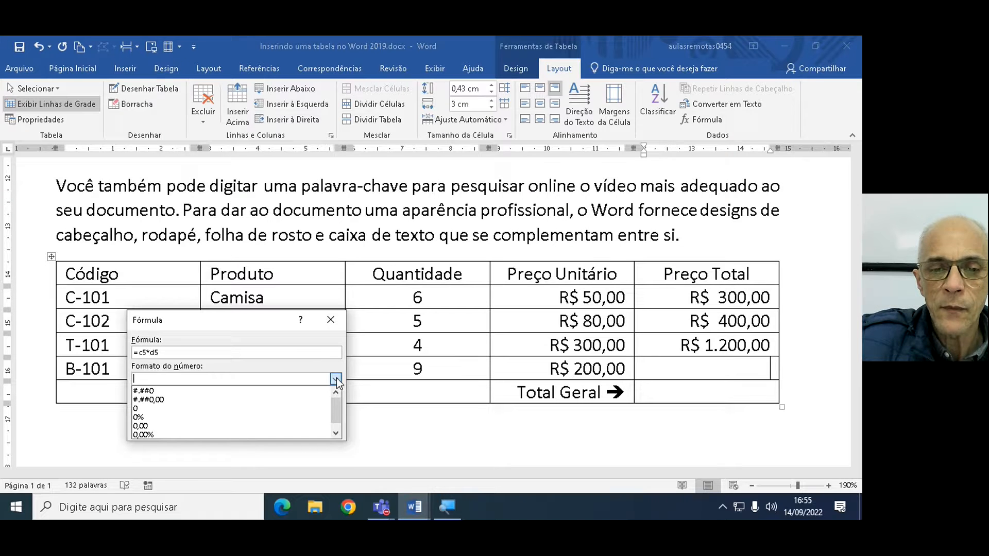
pyautogui.scroll(-3, 317, 395)
pyautogui.click(157, 434)
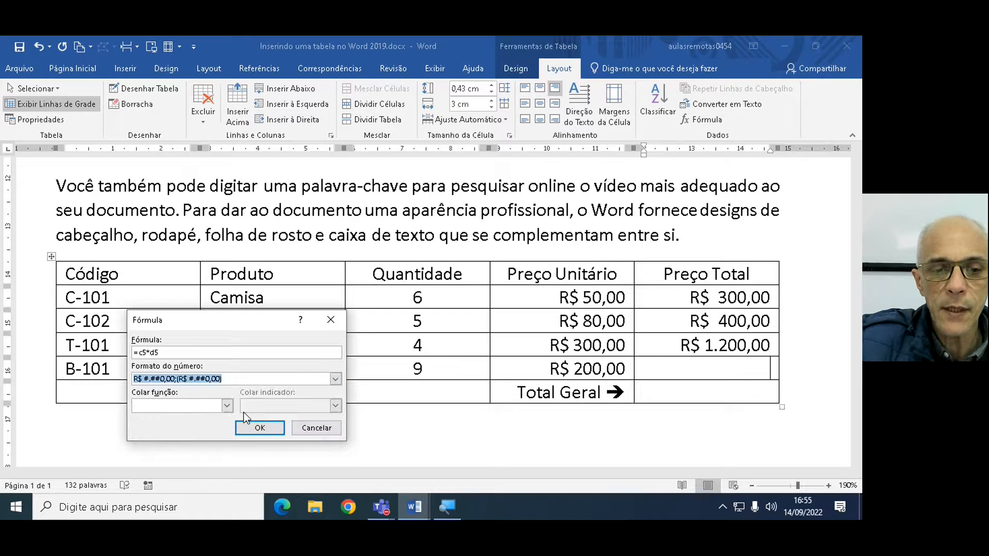
pyautogui.click(266, 426)
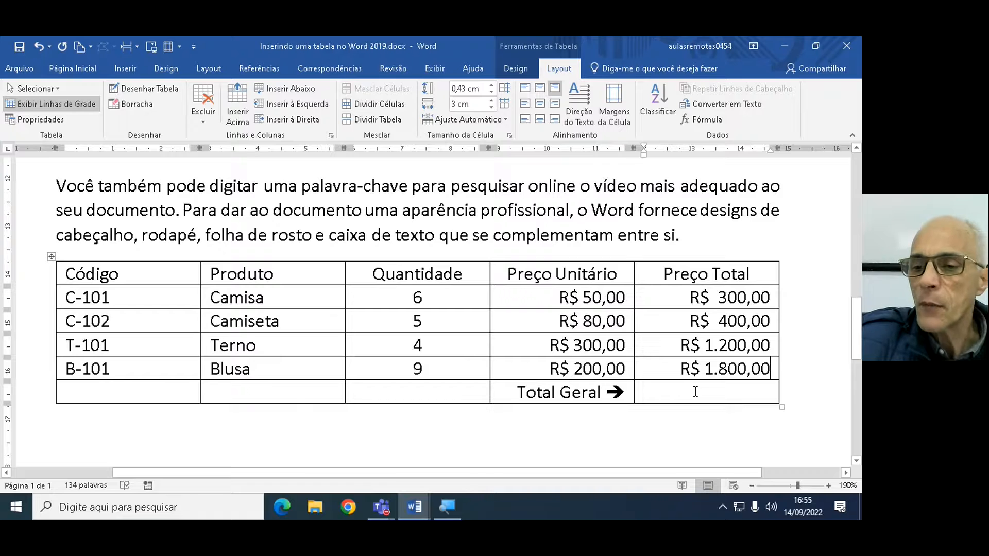
# Calculate the Total Geral with =SUM(ABOVE) in the number format R$ #.##0,00;(R$ #.##0,00) and save the document
pyautogui.click(675, 401)
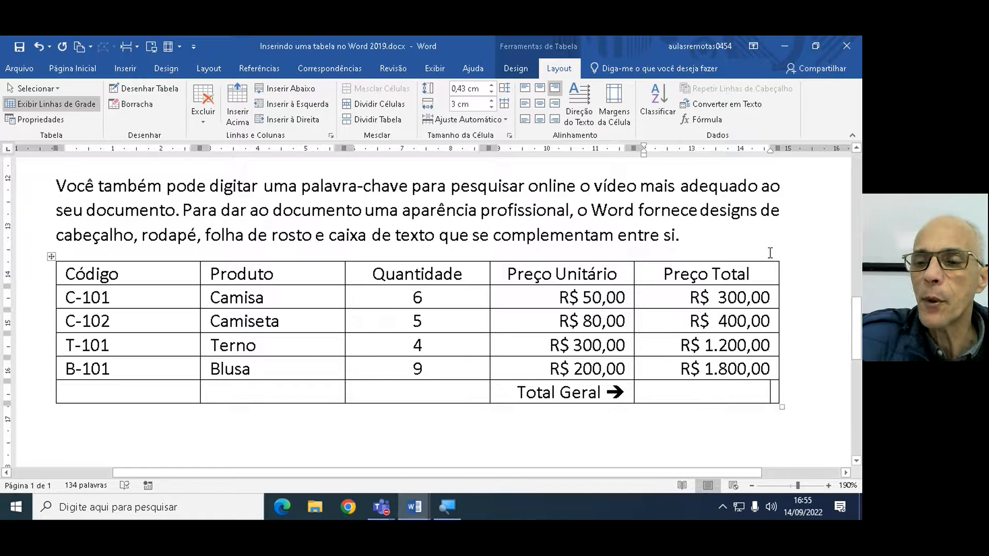
pyautogui.click(703, 123)
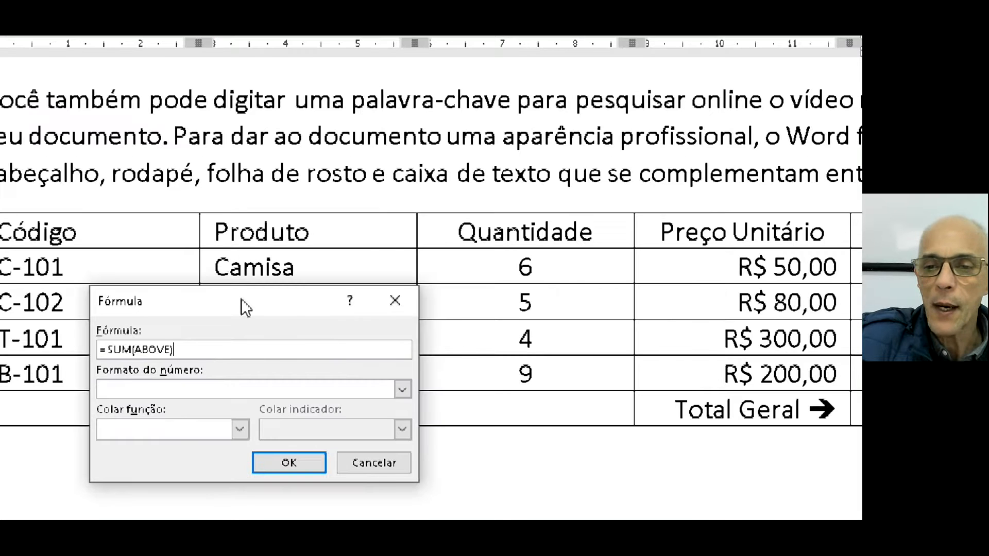
pyautogui.moveTo(241, 299); pyautogui.dragTo(451, 304)
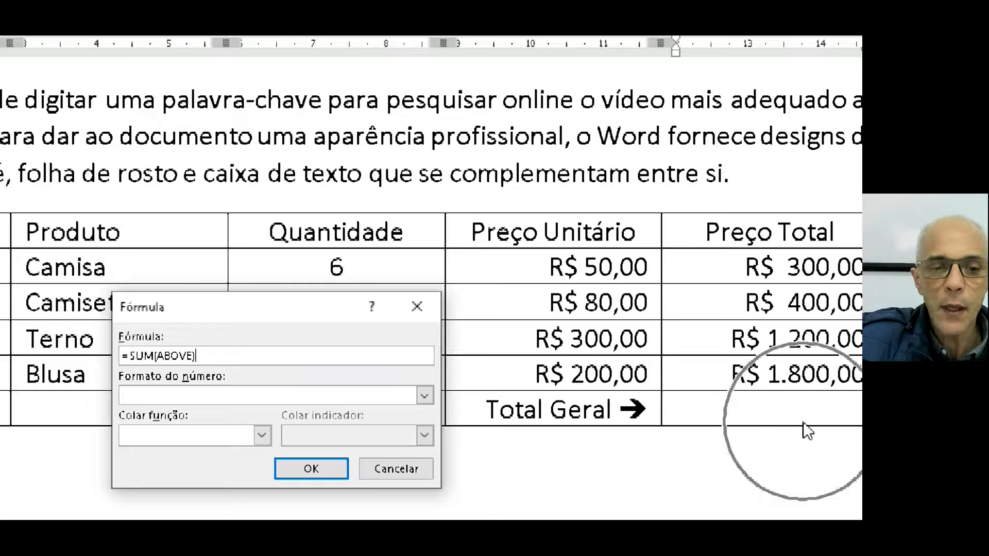
pyautogui.click(425, 395)
pyautogui.scroll(-1, 251, 448)
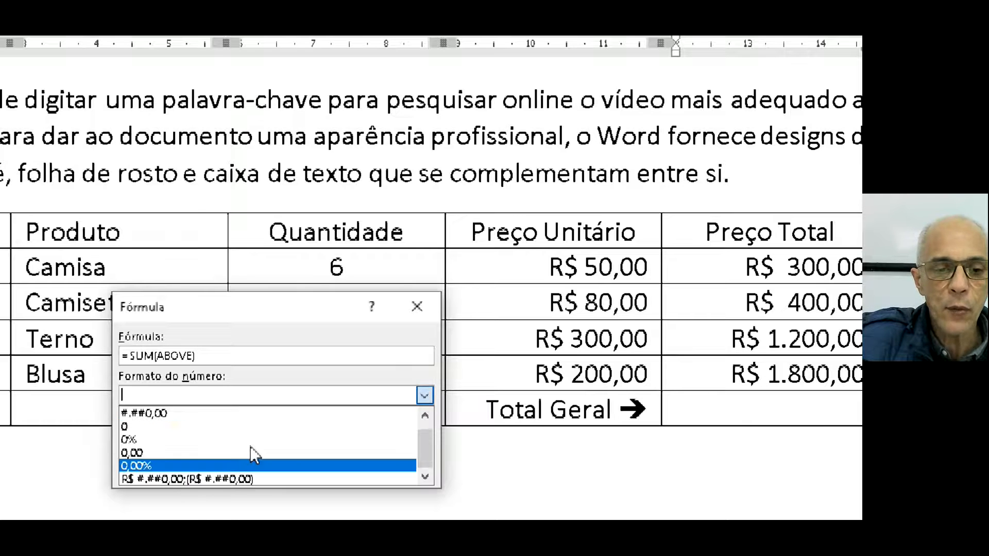
pyautogui.click(176, 481)
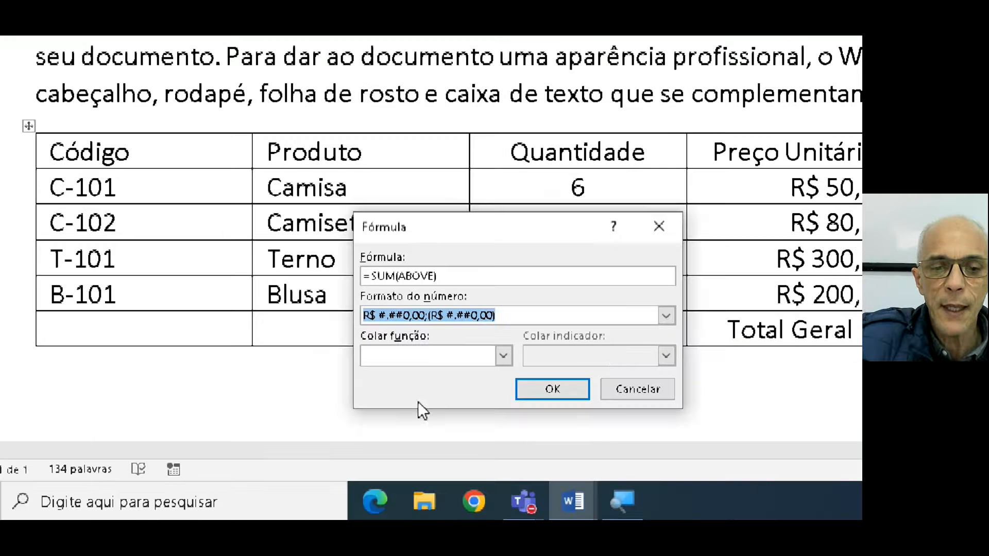
pyautogui.click(577, 390)
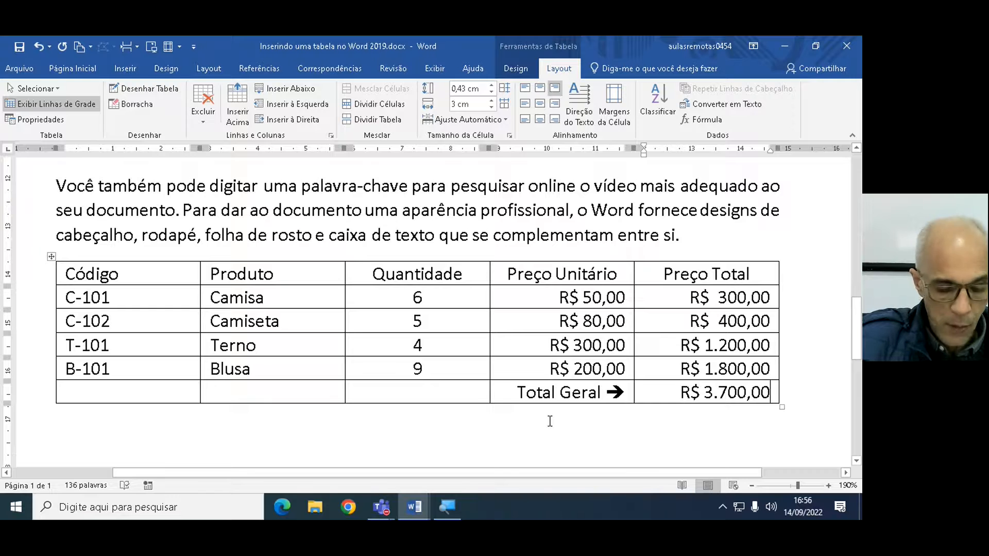
pyautogui.hotkey('ctrl', 's')
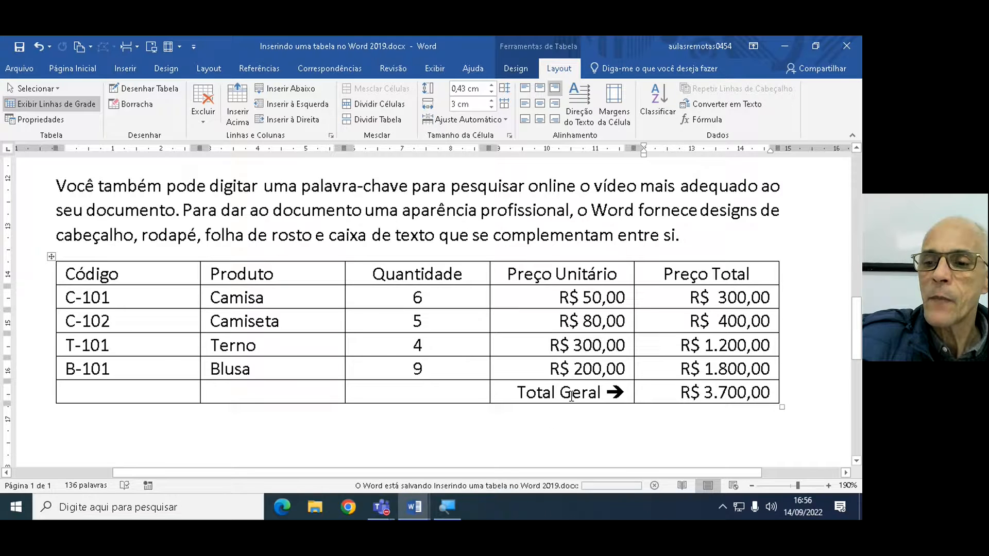
# Select the whole product price table and start creating a new table style from its formatting
pyautogui.moveTo(652, 275); pyautogui.dragTo(656, 393)
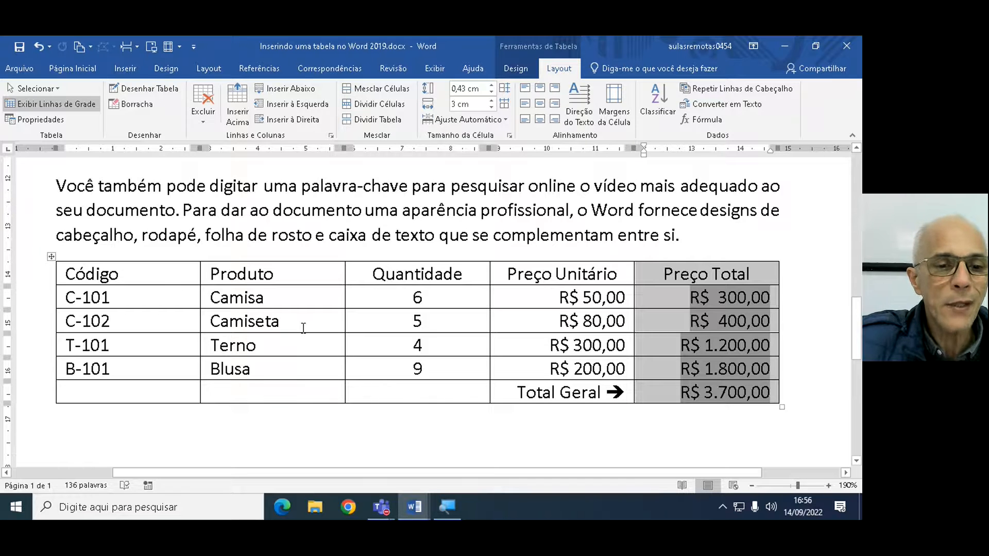
pyautogui.click(52, 257)
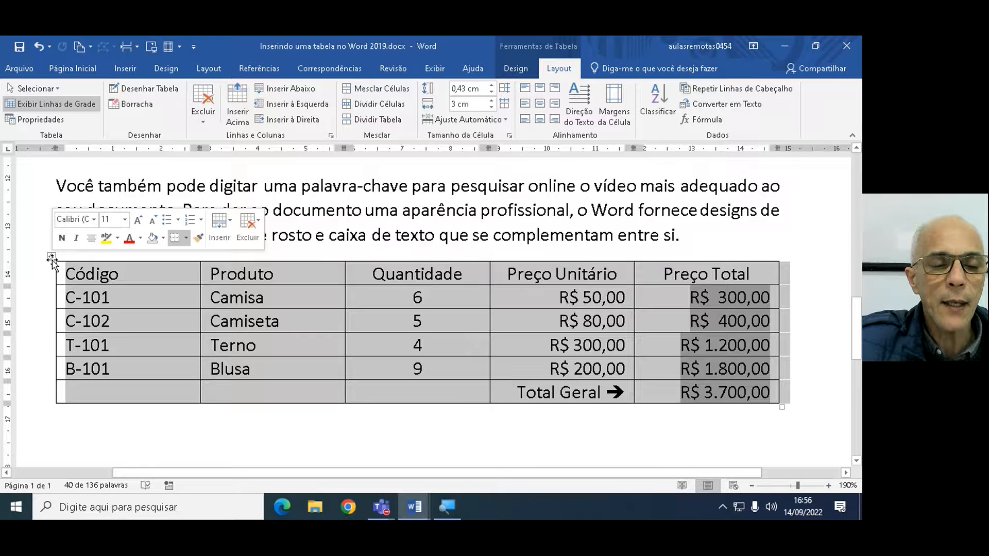
pyautogui.click(53, 262)
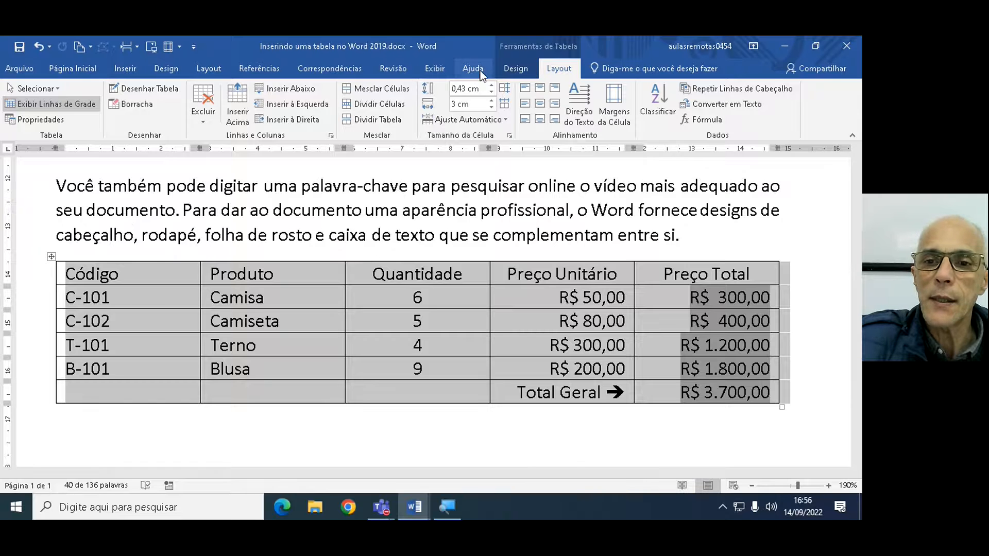
pyautogui.click(510, 67)
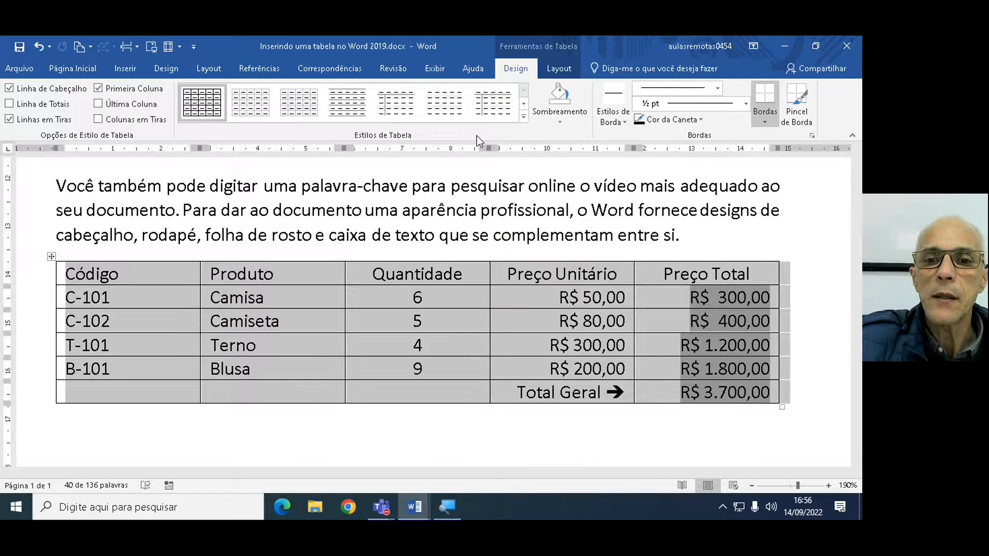
pyautogui.click(523, 116)
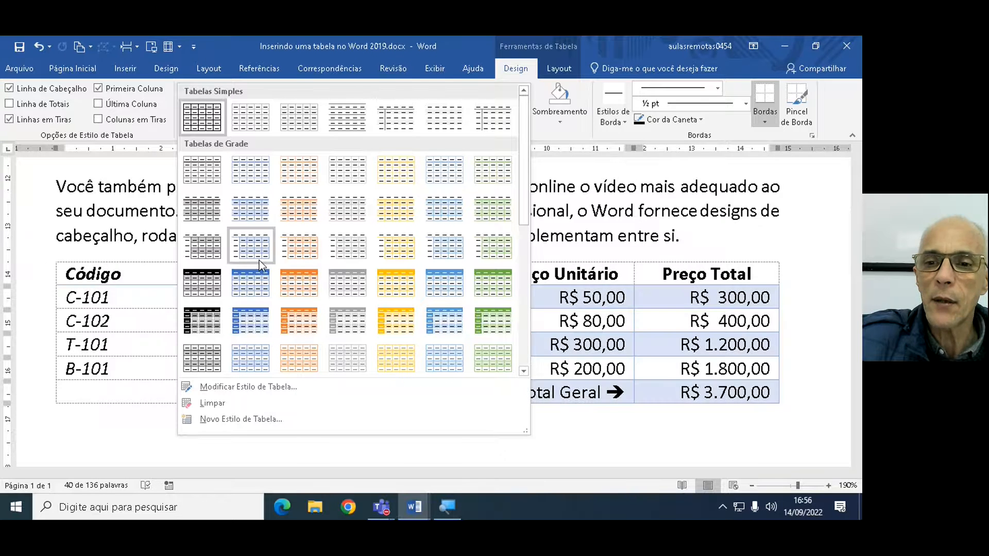
pyautogui.moveTo(521, 209); pyautogui.dragTo(511, 359)
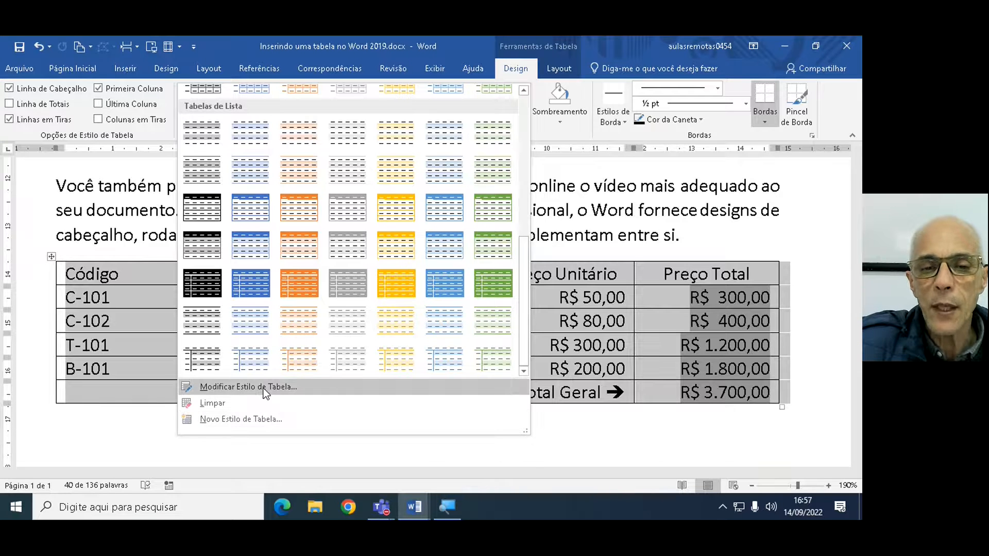
pyautogui.click(249, 420)
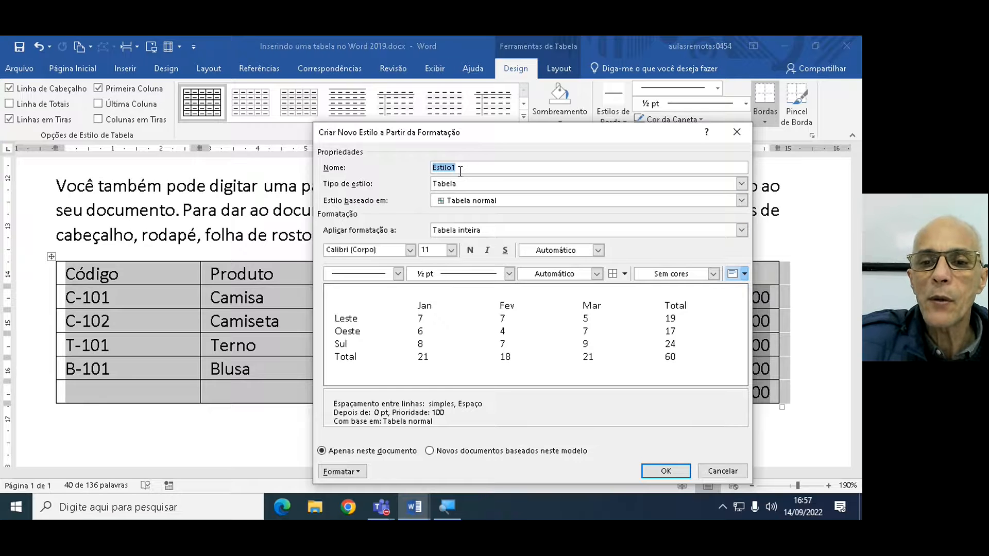
# Name the new style Aula02 Word and choose Tabela as its style type
pyautogui.write('Aula')
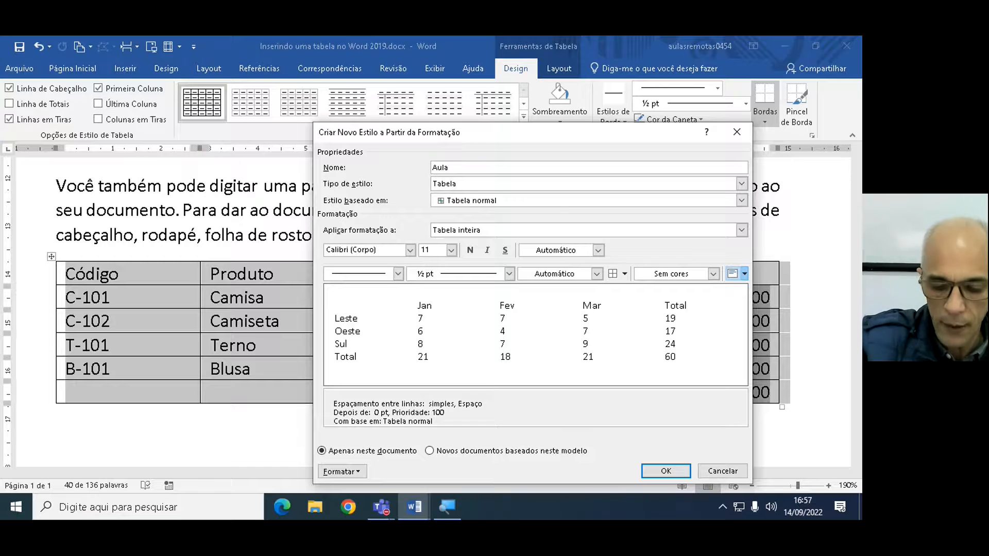
pyautogui.write('02')
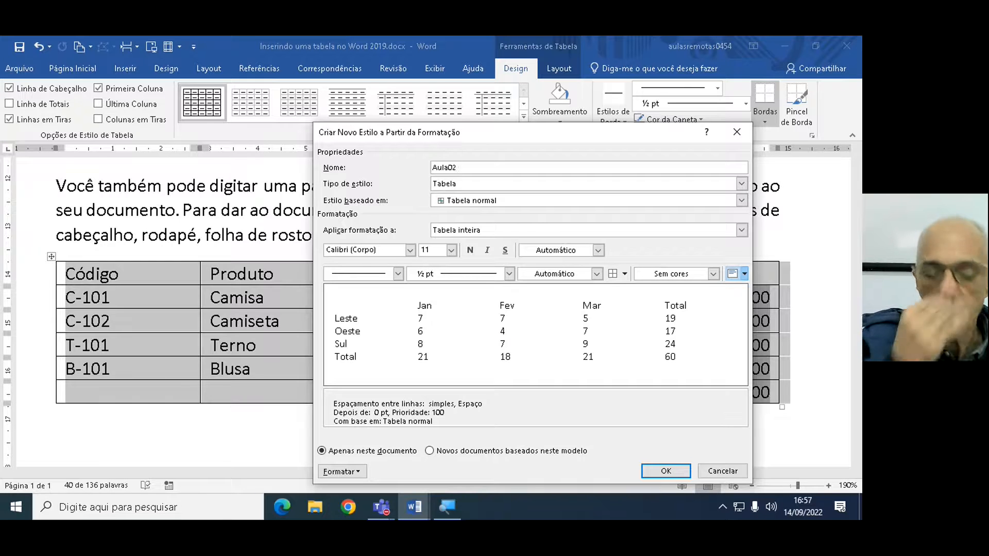
pyautogui.write(' Word')
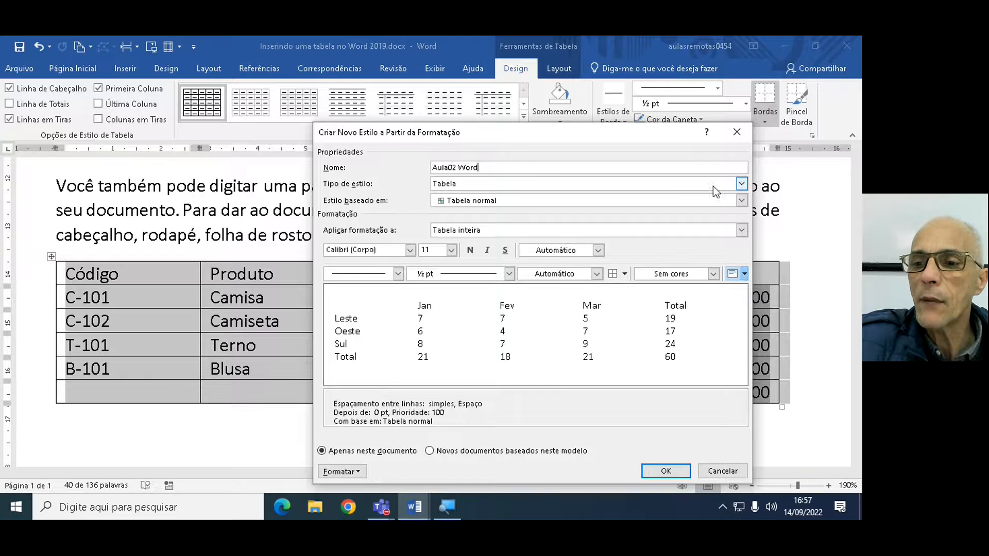
pyautogui.click(742, 184)
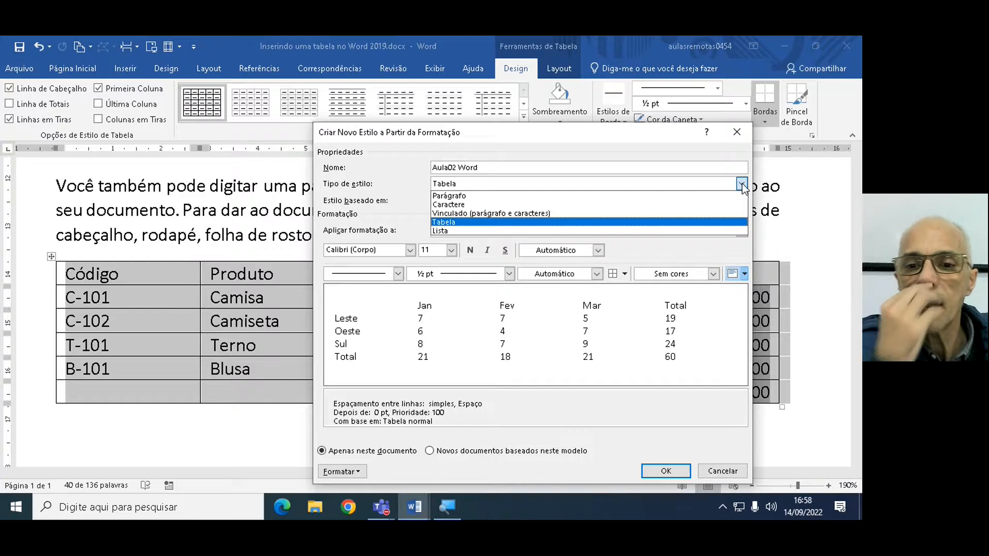
pyautogui.click(462, 220)
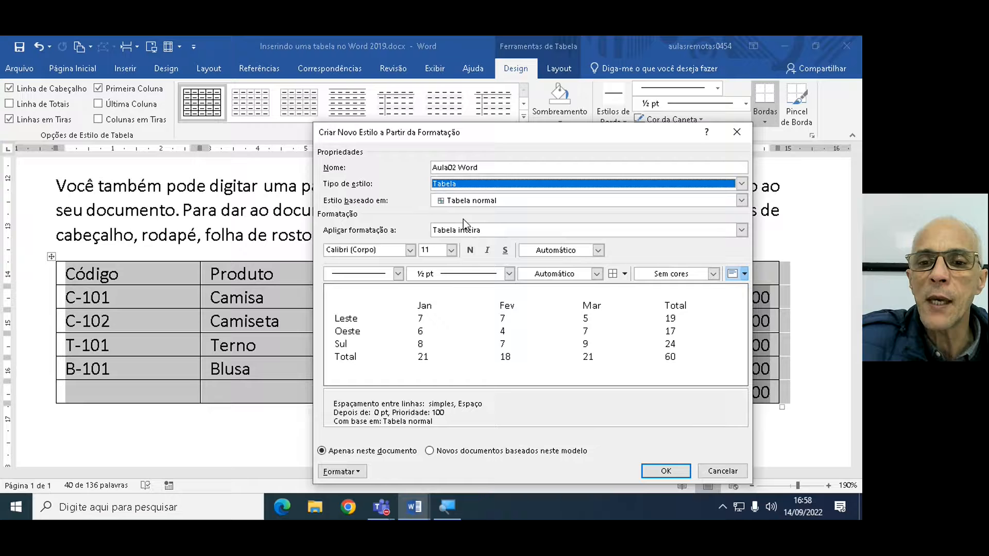
pyautogui.click(339, 206)
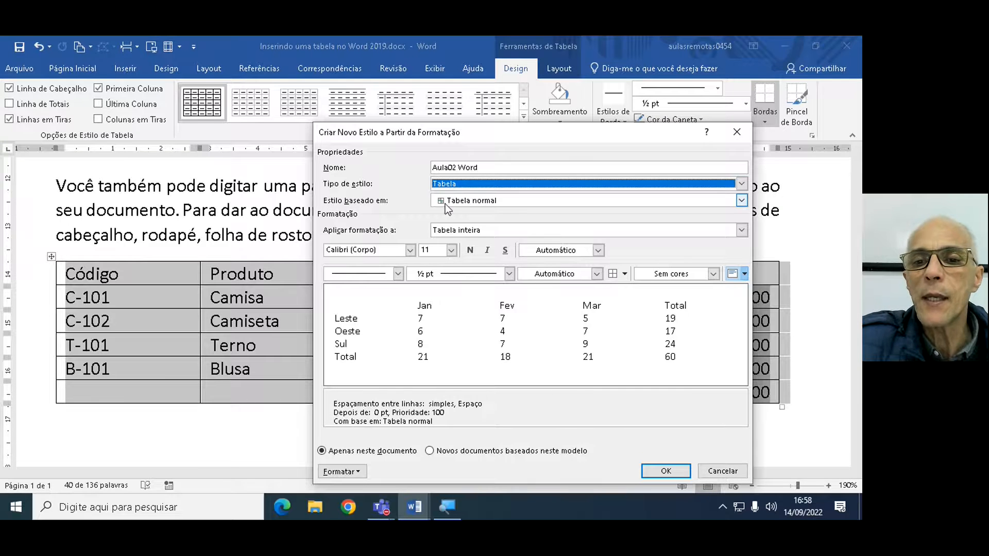
# Try basing the new style on Tabela em lista 1, Tabela em colunas 1 and Tabela com grade 7
pyautogui.click(503, 202)
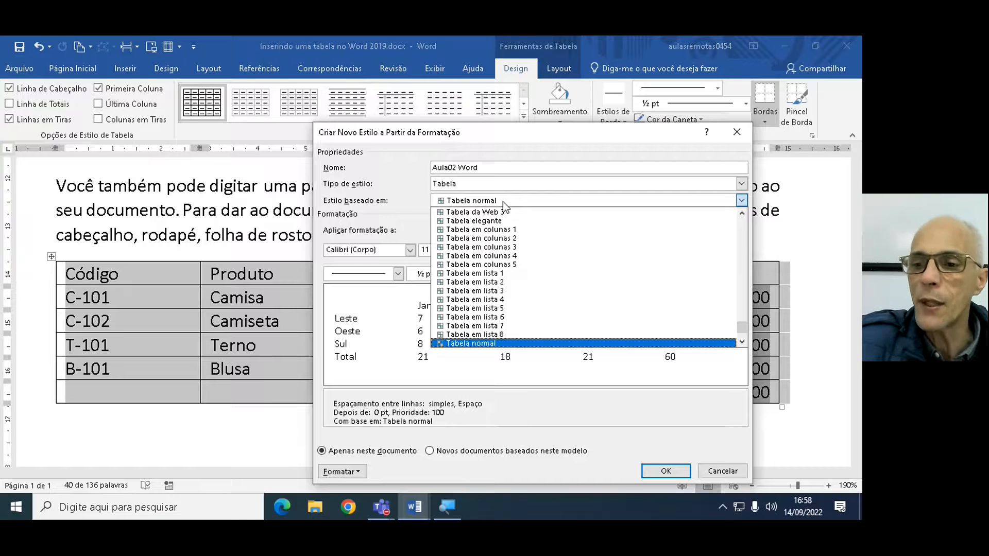
pyautogui.moveTo(745, 326)
pyautogui.mouseDown()
pyautogui.moveTo(743, 300)
pyautogui.moveTo(741, 330)
pyautogui.mouseUp()
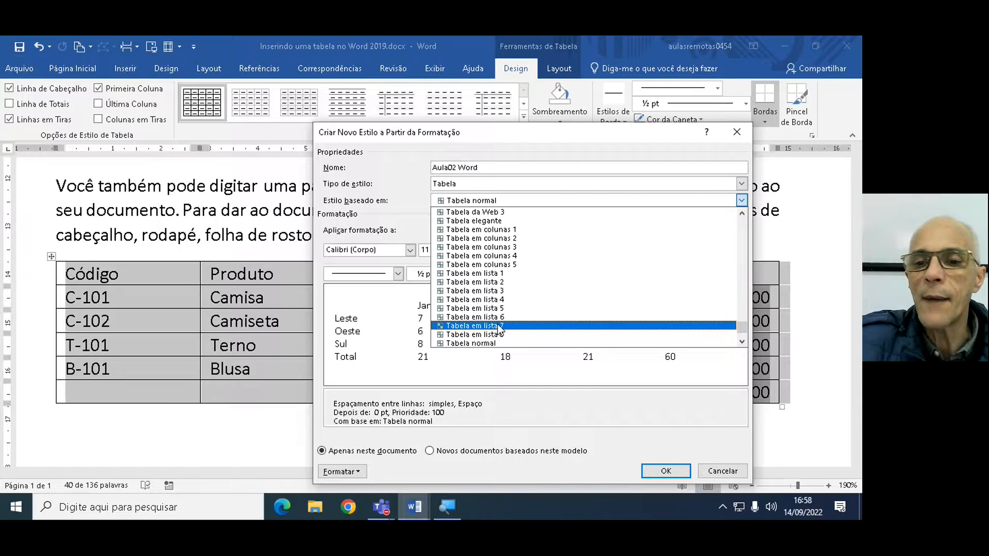
pyautogui.click(504, 273)
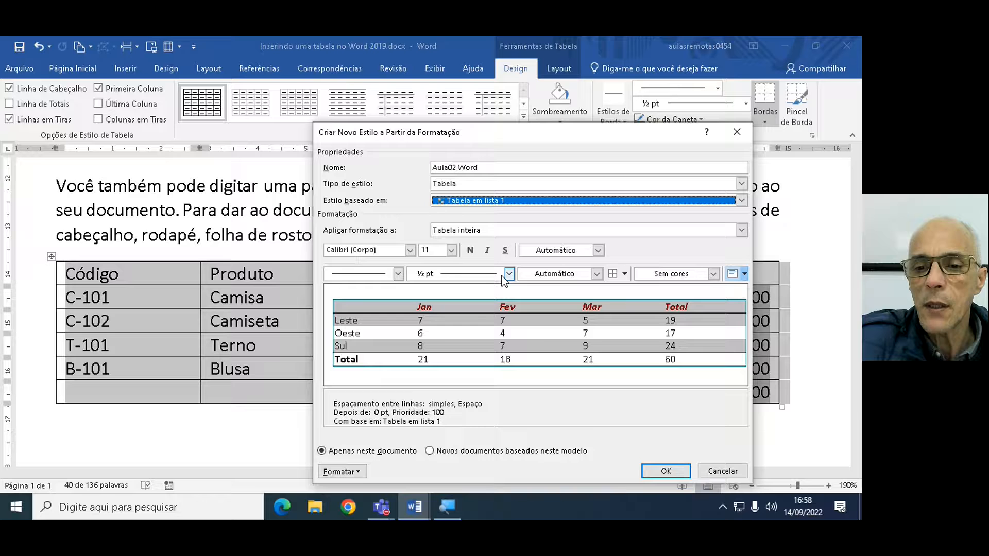
pyautogui.click(509, 201)
pyautogui.click(509, 230)
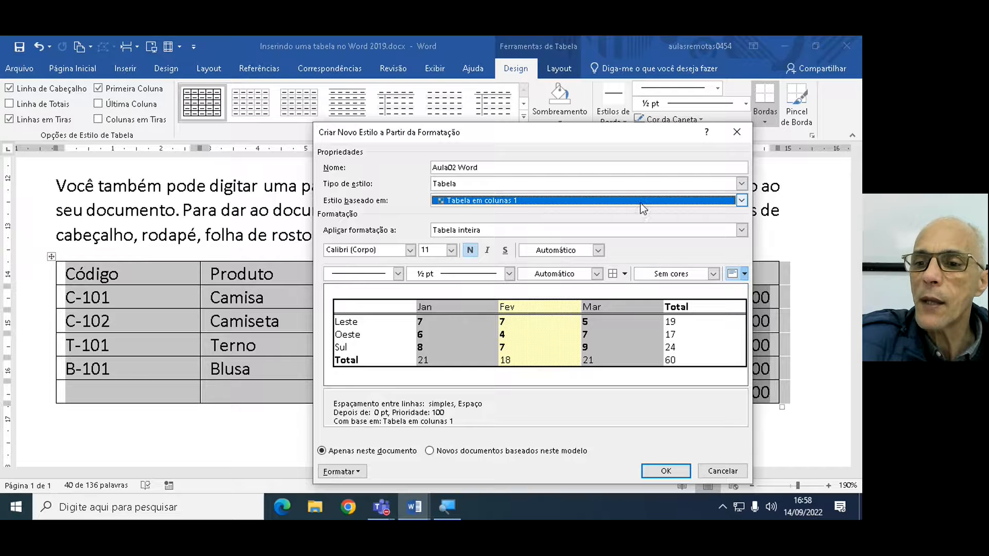
pyautogui.click(741, 201)
pyautogui.scroll(2, 612, 233)
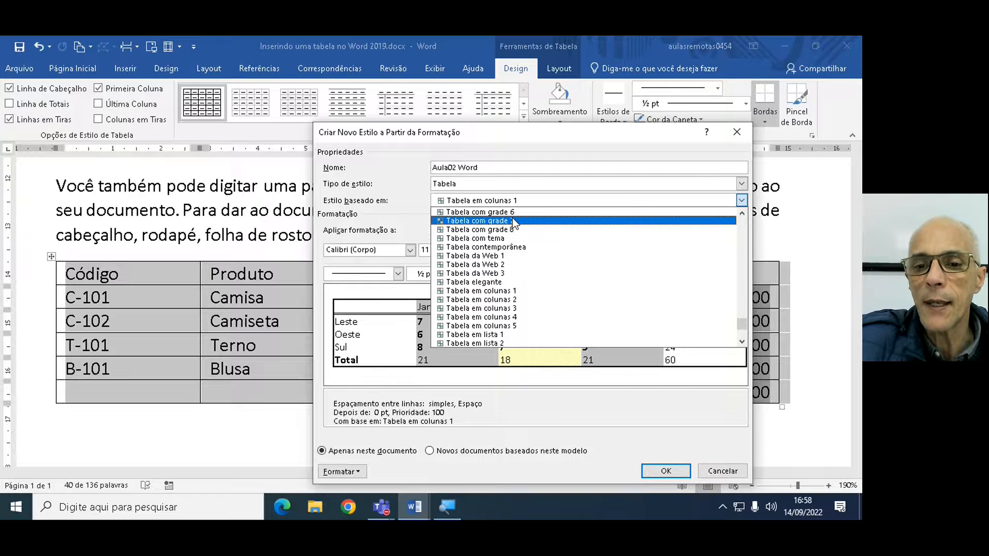
pyautogui.click(516, 221)
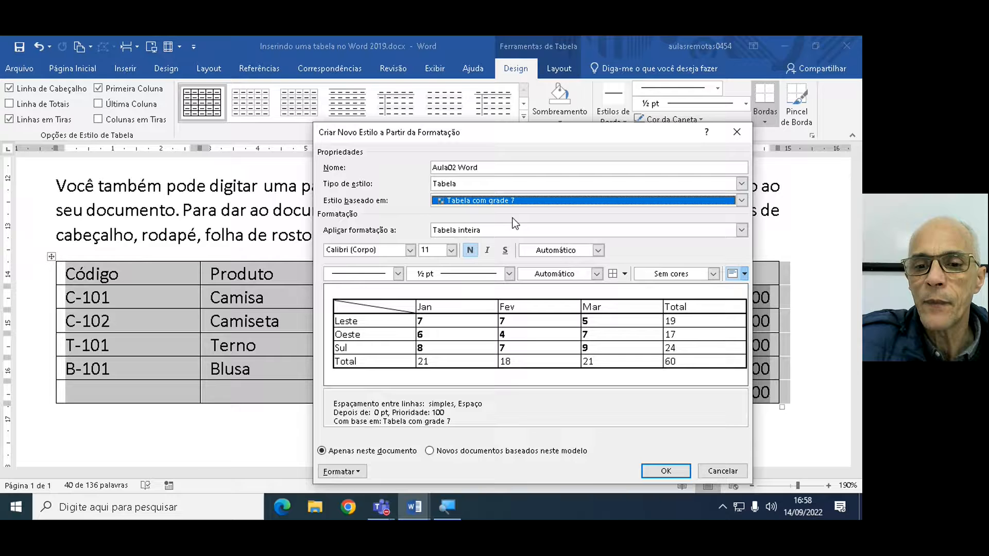
# Try Tabela com efeitos 3D 3 and Tabela colorida 2 as the base of the new style
pyautogui.click(742, 201)
pyautogui.click(740, 215)
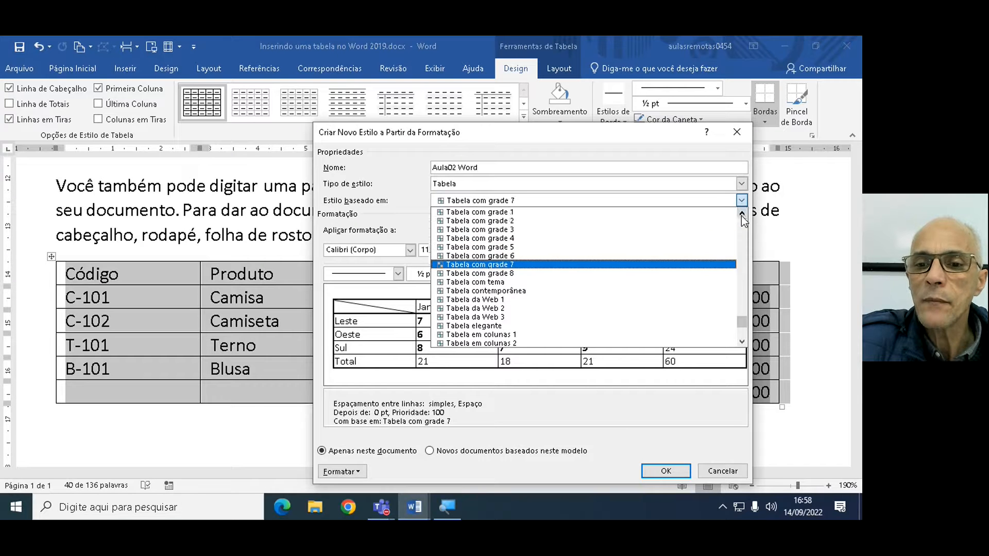
pyautogui.click(740, 215)
pyautogui.click(570, 233)
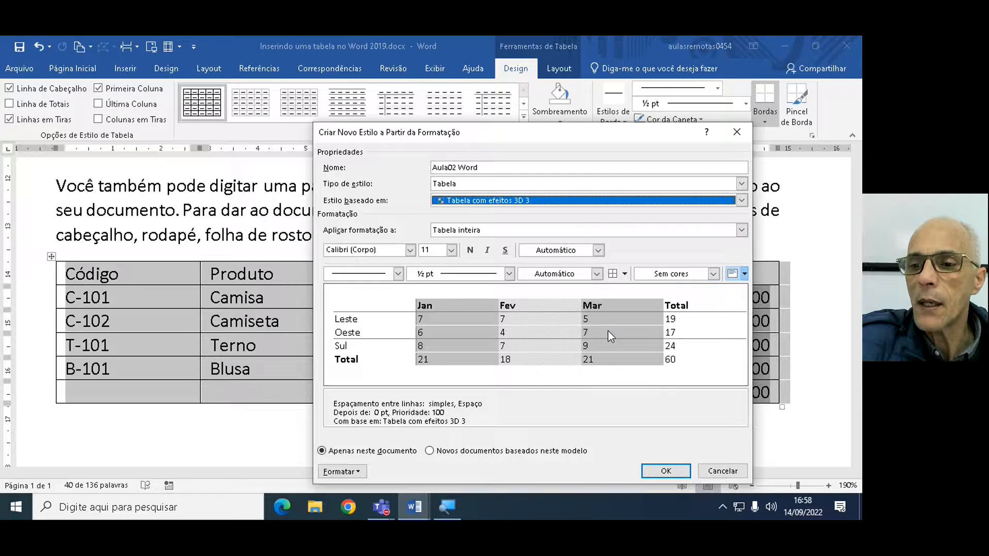
pyautogui.click(742, 201)
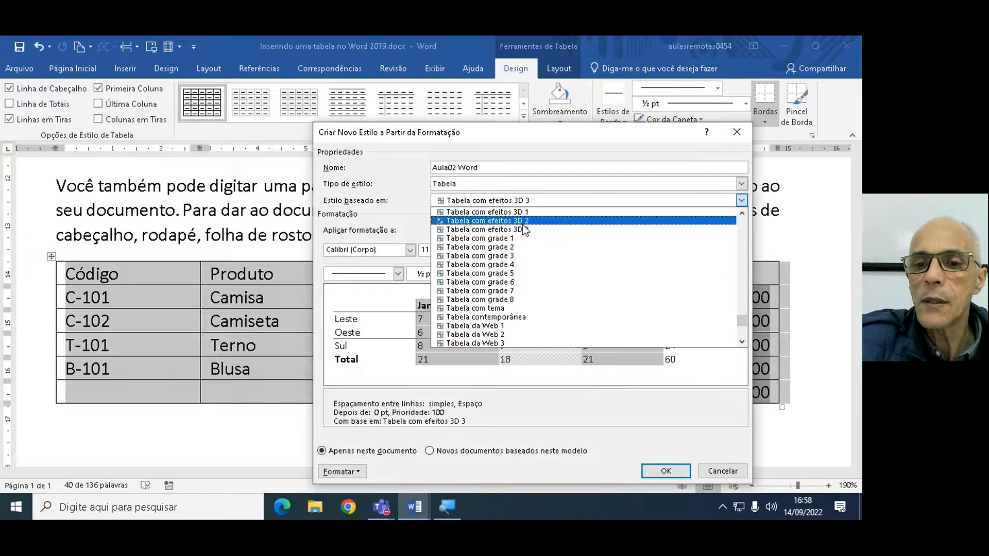
pyautogui.click(493, 223)
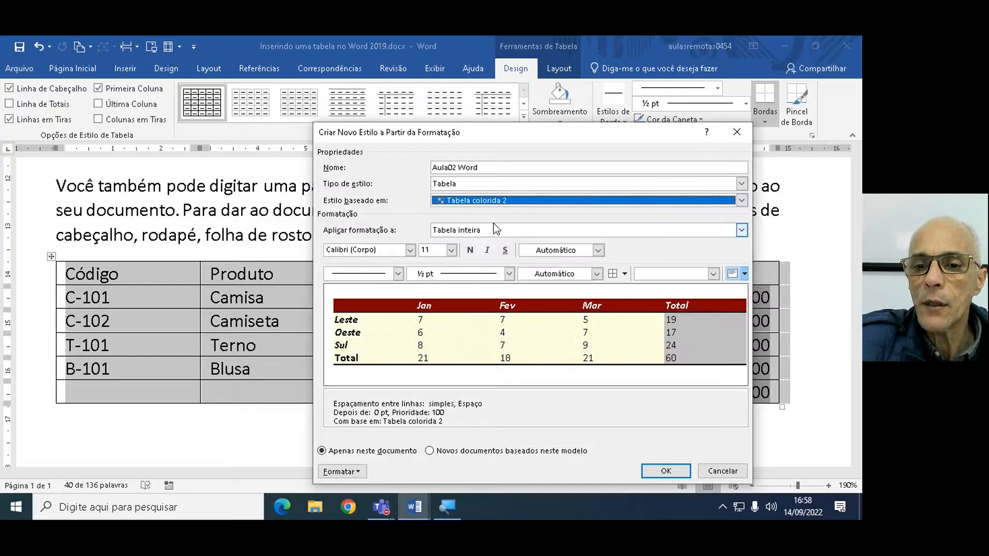
# Try Tabela clássica 1 and Grade Colorida - Ênfase 5 as the base of the new style
pyautogui.click(742, 201)
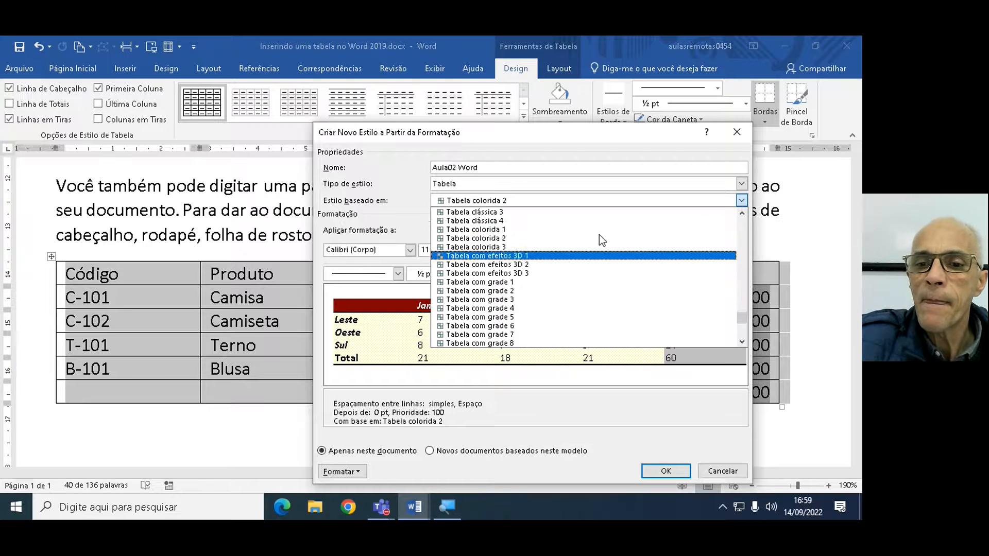
pyautogui.scroll(1, 598, 234)
pyautogui.click(494, 231)
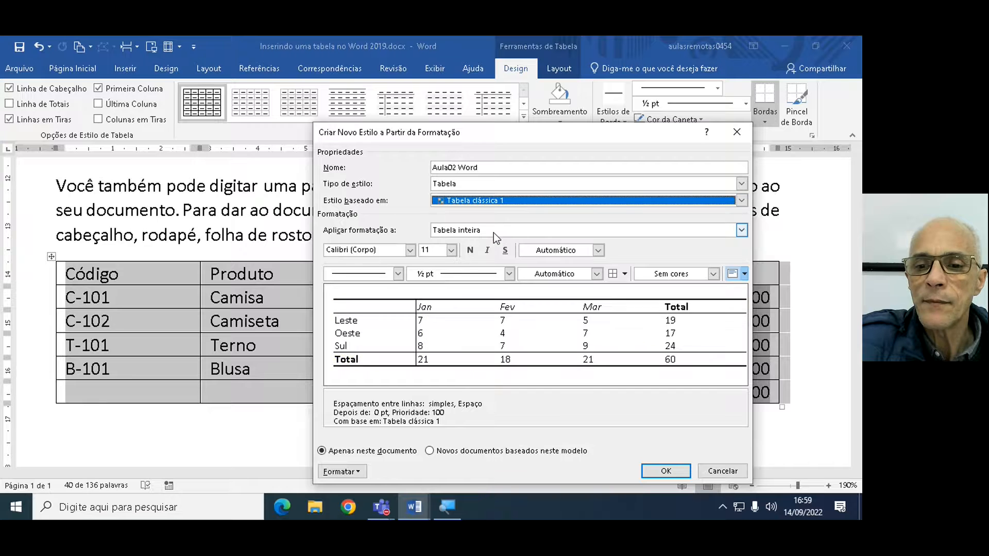
pyautogui.click(537, 203)
pyautogui.click(521, 212)
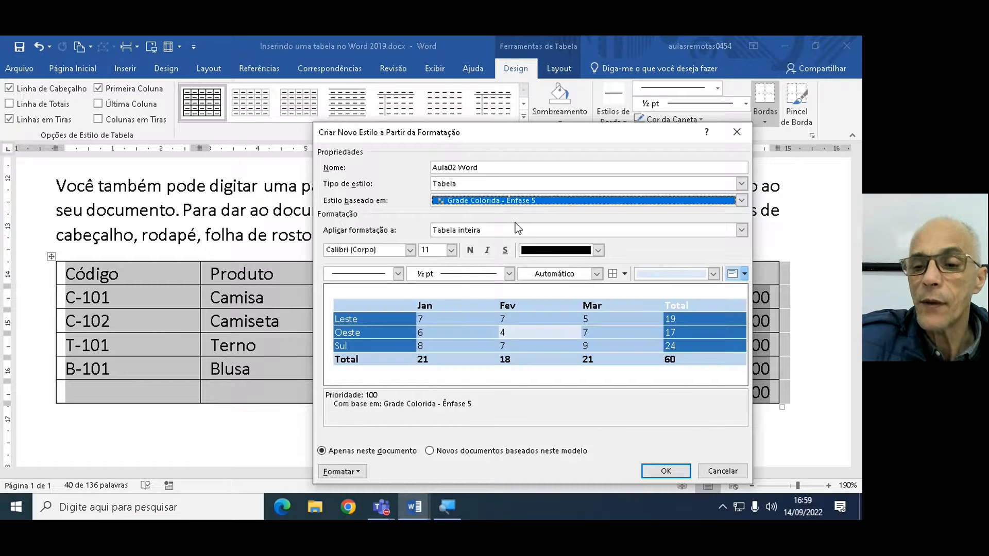
# Base the new table style on Grade Colorida - Ênfase 1
pyautogui.click(741, 201)
pyautogui.scroll(2, 578, 247)
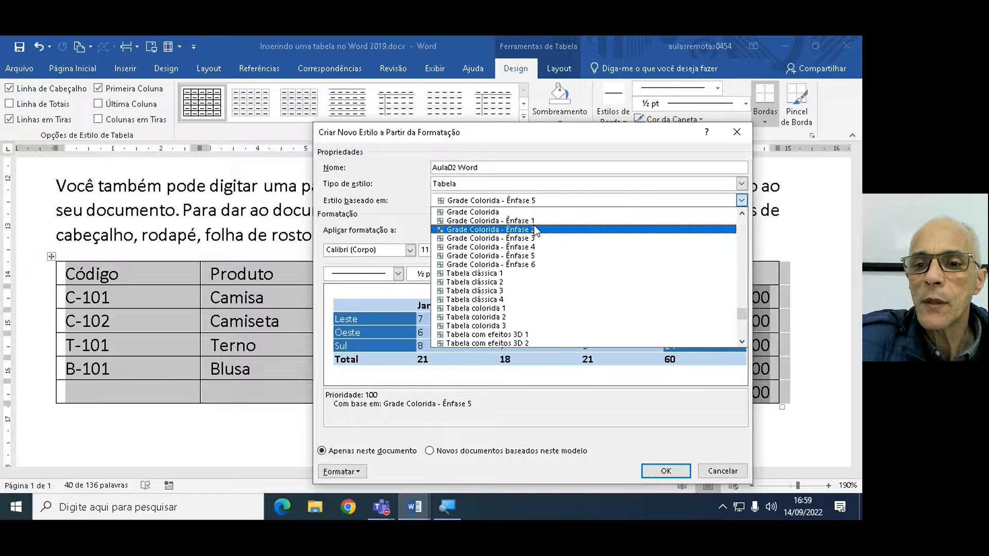
pyautogui.click(533, 223)
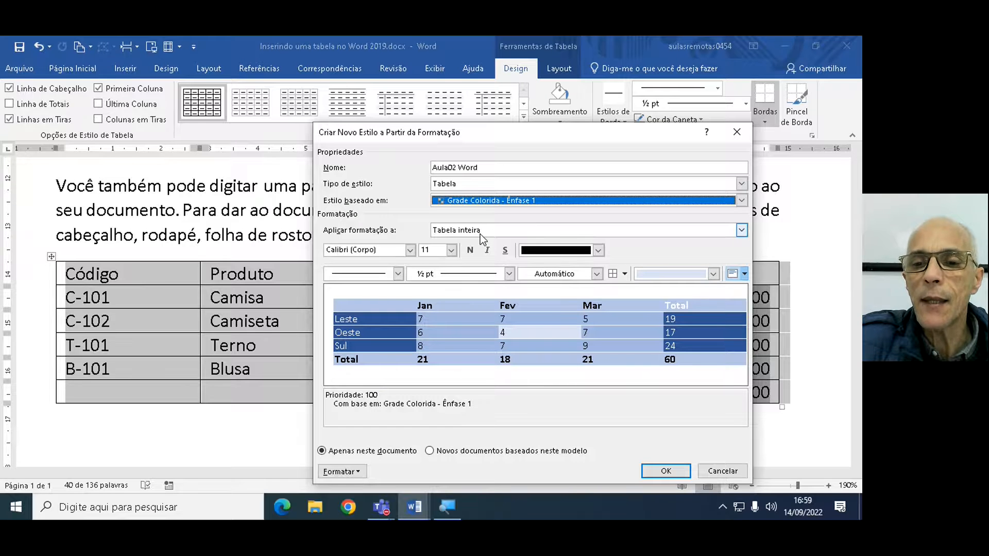
# Apply the style's formatting to Tabela inteira and set its font to Arial
pyautogui.press('ctrl')
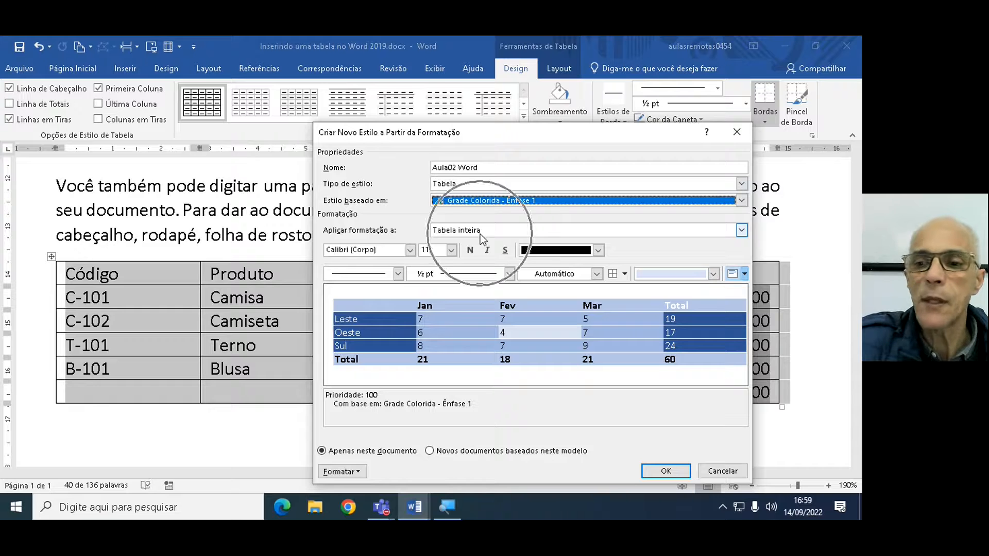
pyautogui.click(742, 231)
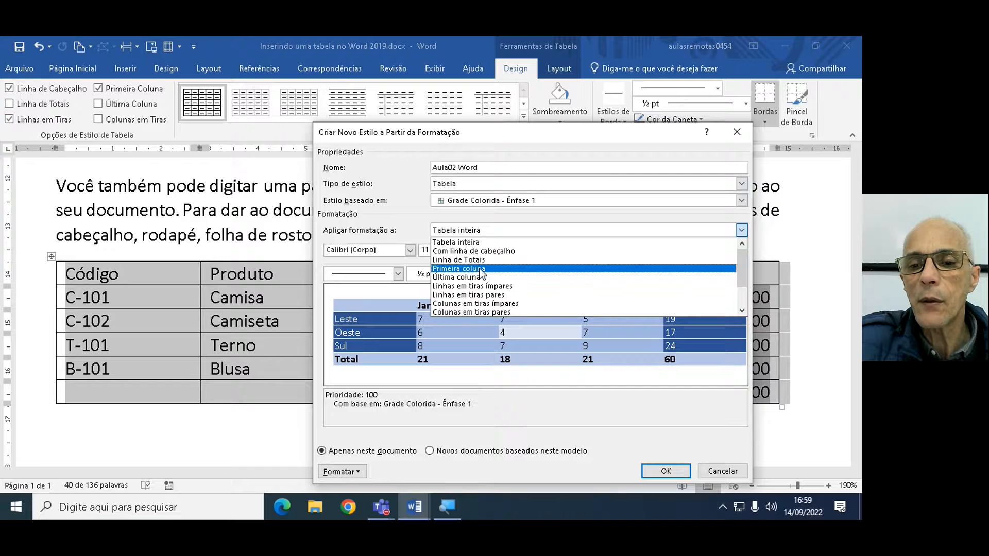
pyautogui.click(478, 243)
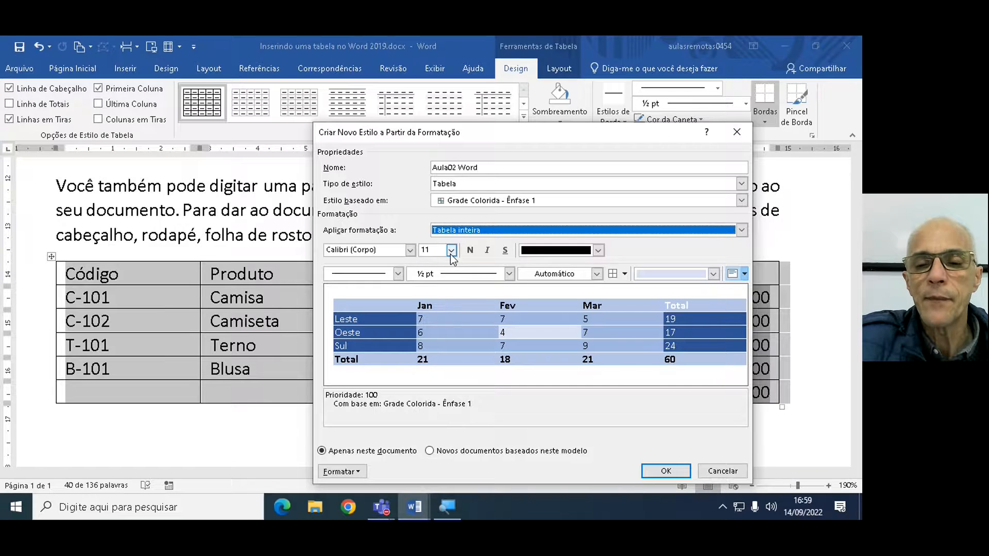
pyautogui.click(410, 250)
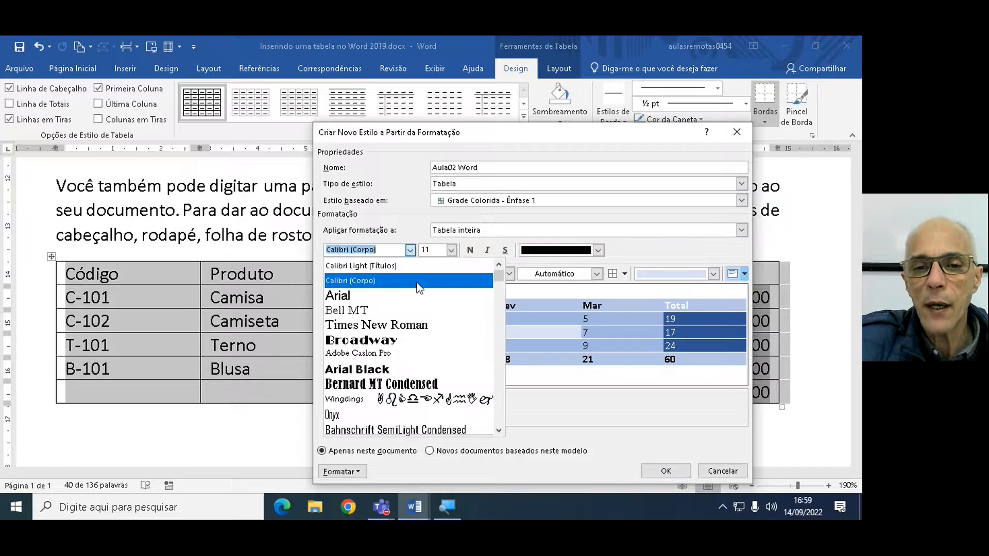
pyautogui.click(374, 296)
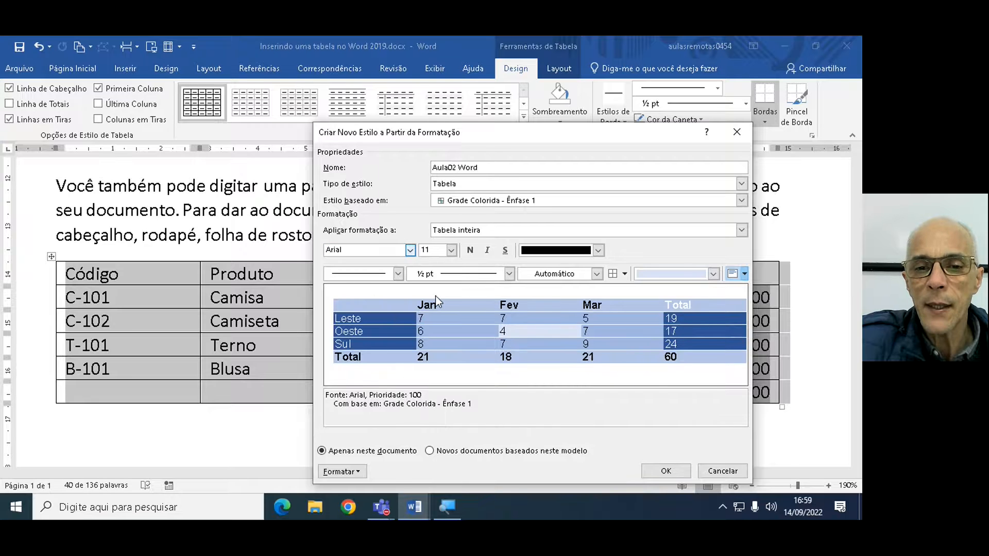
pyautogui.press('ctrl')
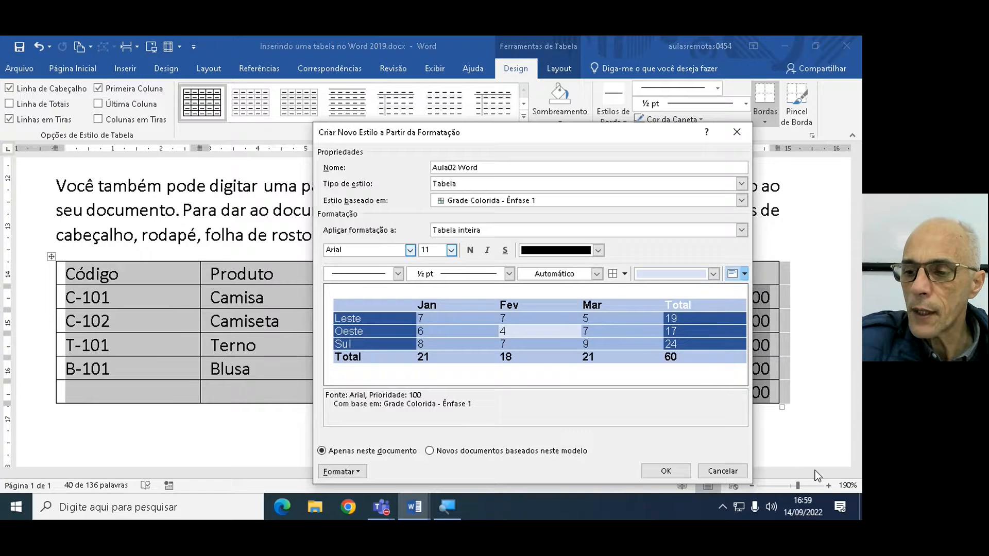
pyautogui.press('ctrl')
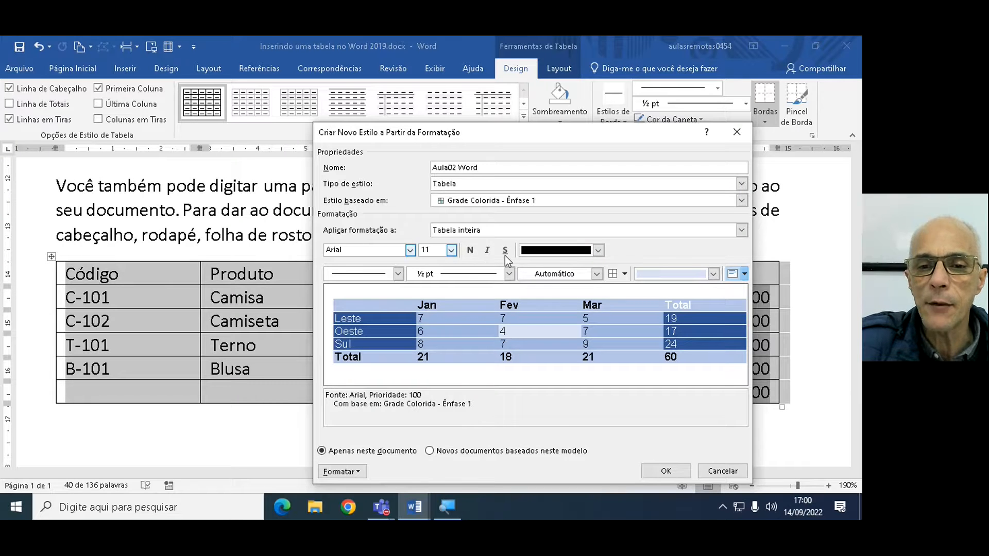
# Give the whole table style all borders in a single ½ pt solid line and align cell content top left
pyautogui.click(398, 275)
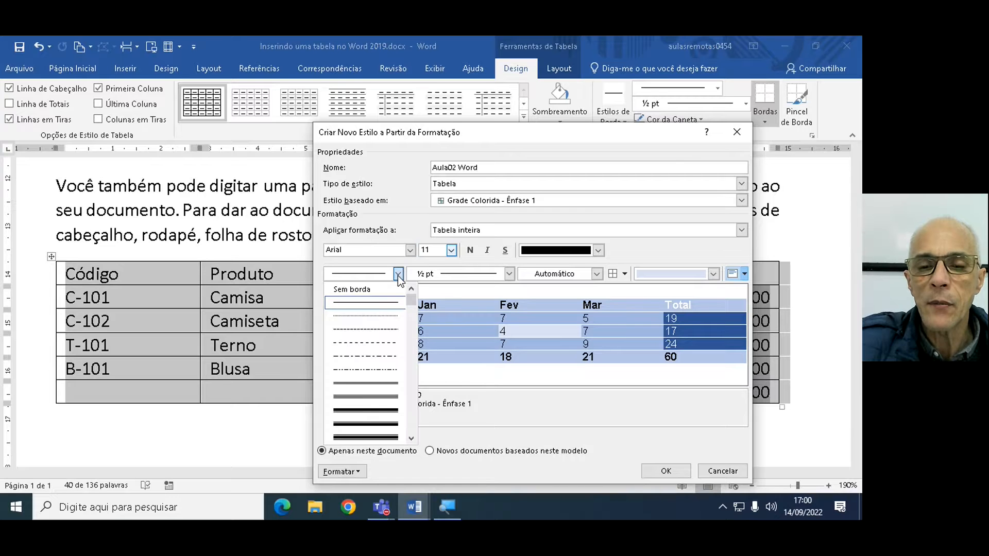
pyautogui.click(379, 304)
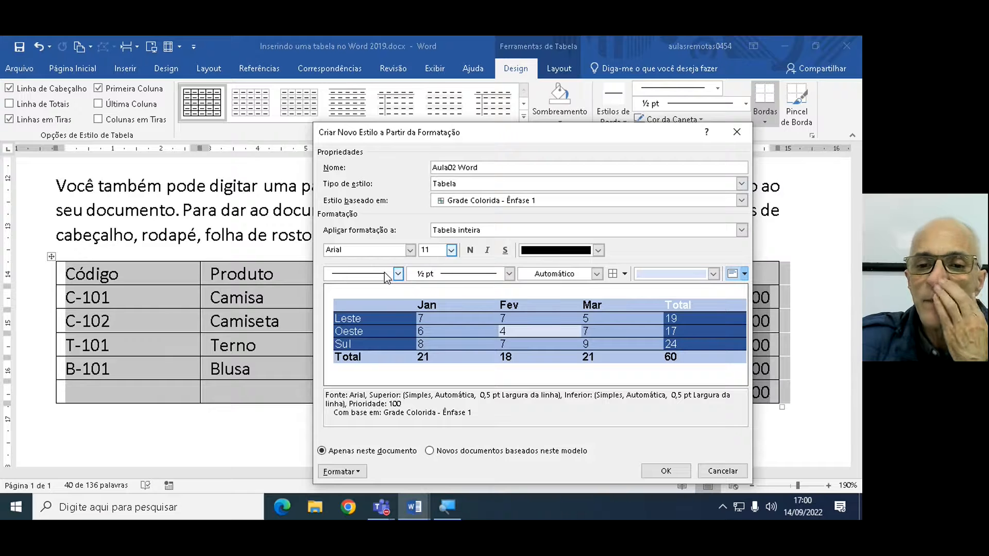
pyautogui.click(509, 274)
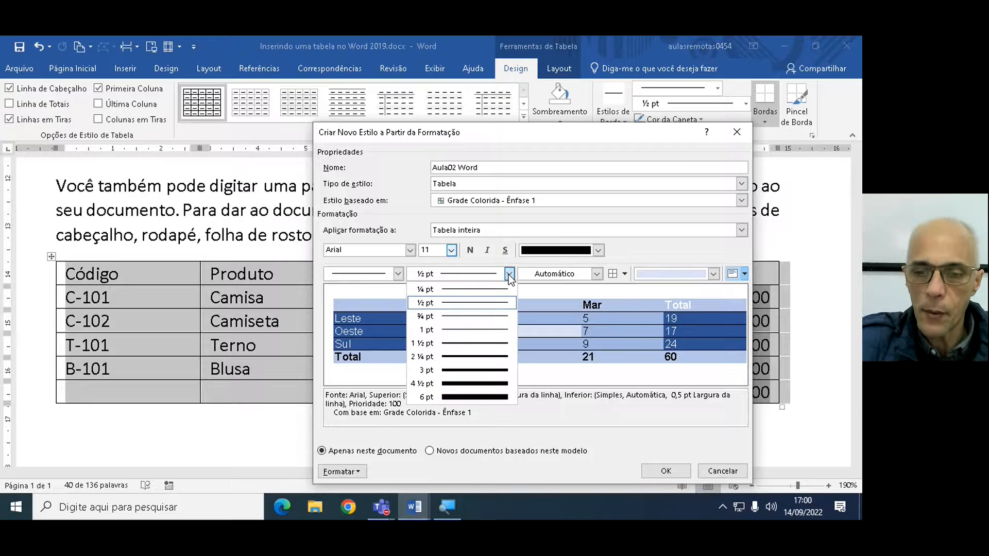
pyautogui.click(650, 259)
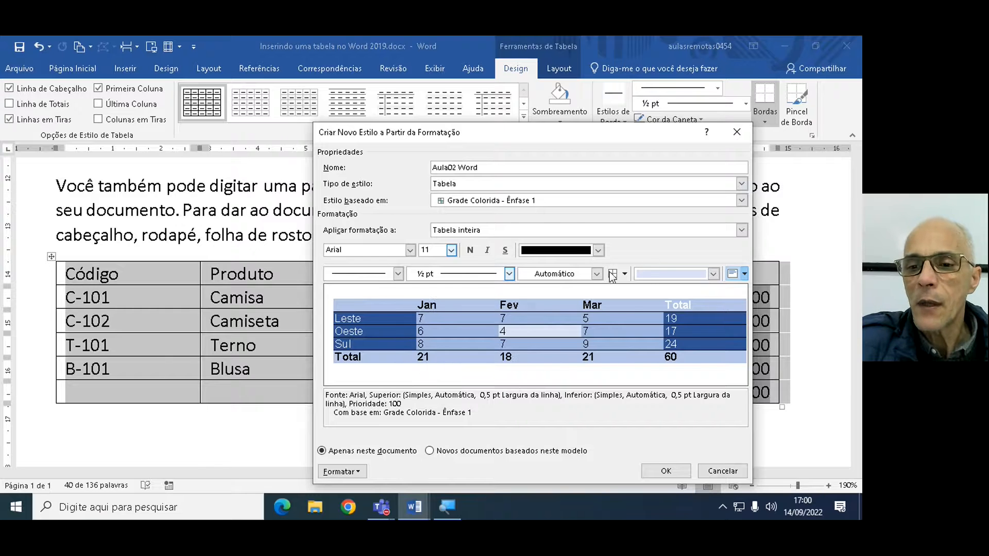
pyautogui.press('ctrl')
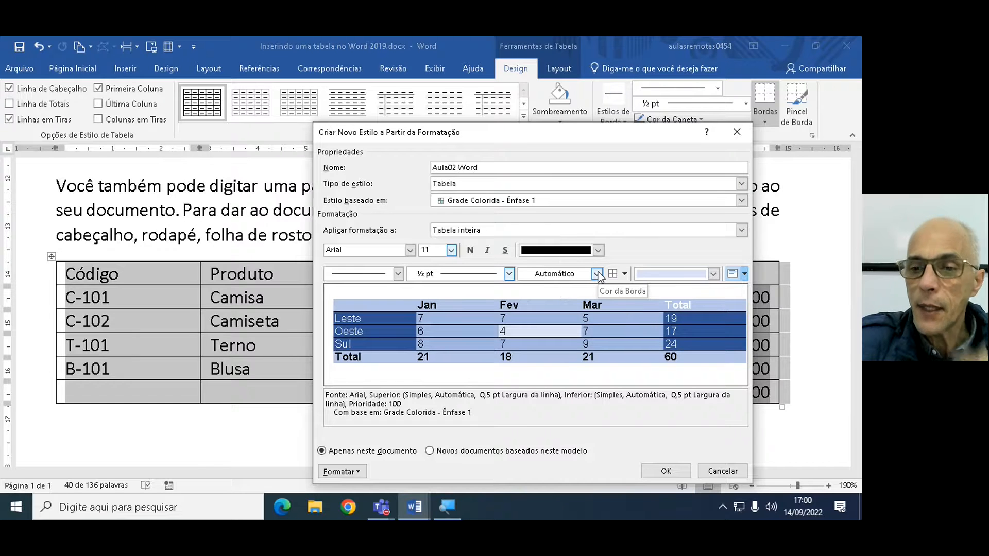
pyautogui.click(625, 274)
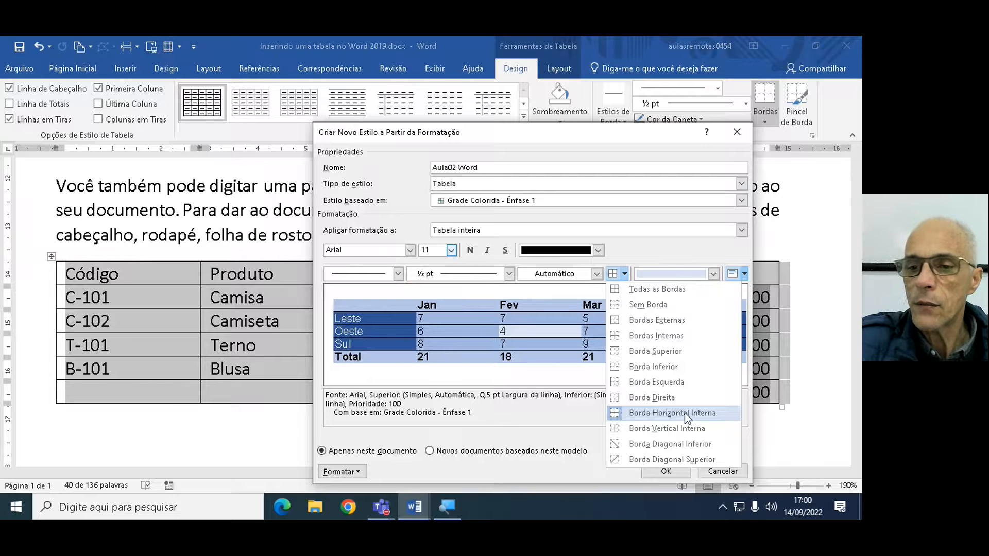
pyautogui.click(678, 291)
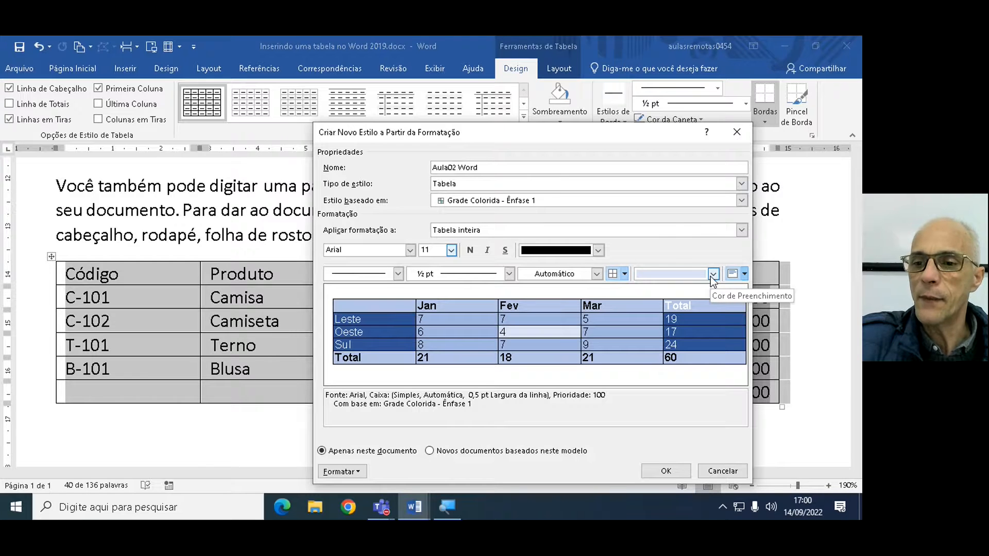
pyautogui.click(745, 273)
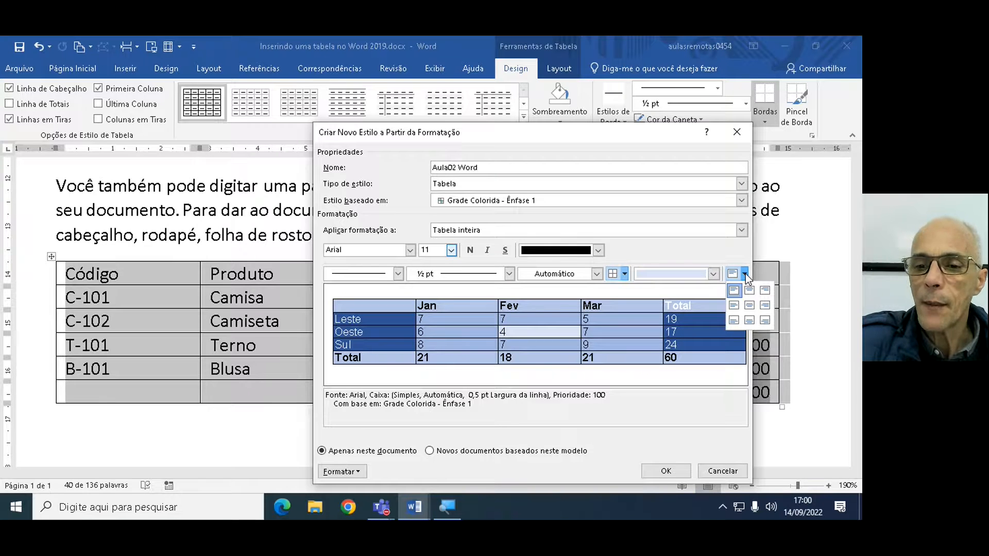
pyautogui.click(736, 290)
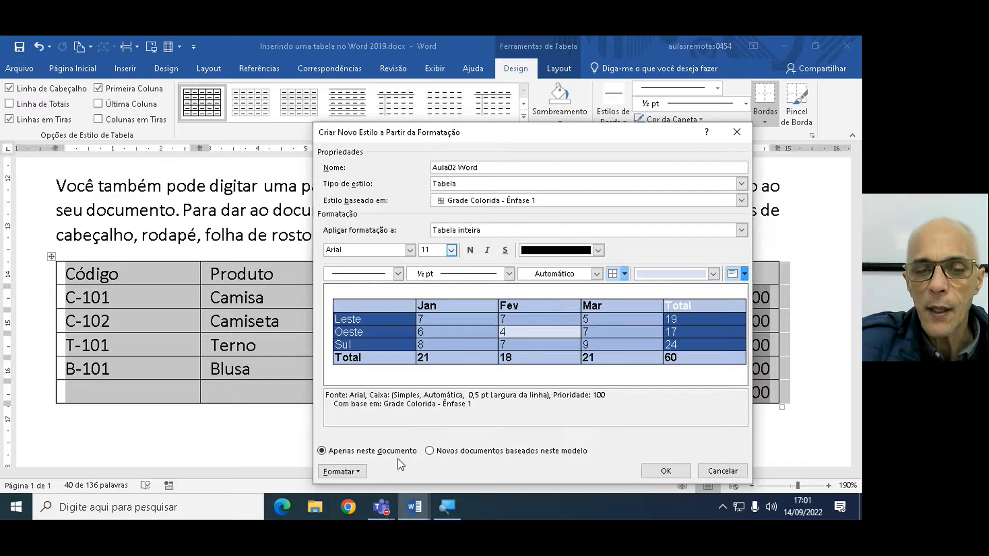
# Examine the style's table properties for the table, rows, columns, cells and alternative text
pyautogui.click(359, 476)
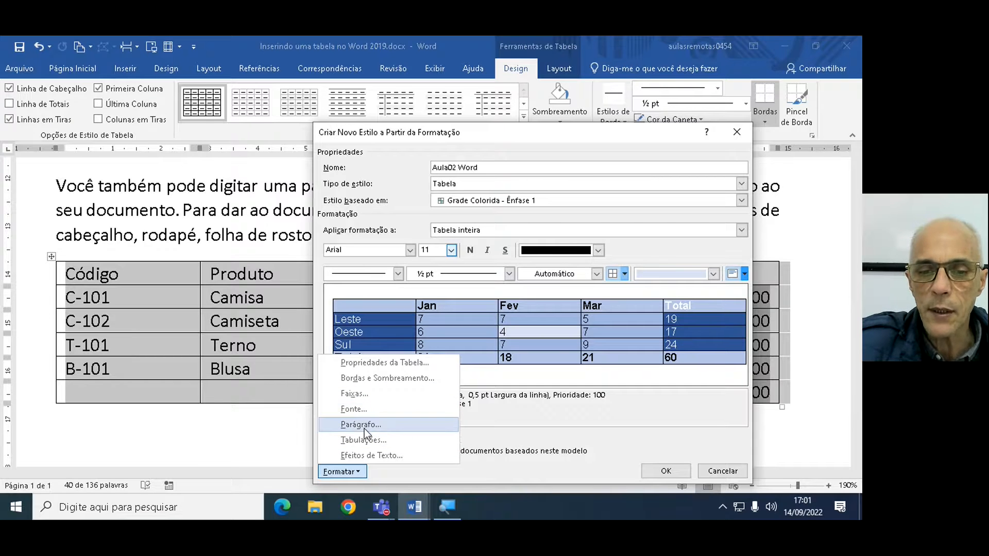
pyautogui.click(379, 363)
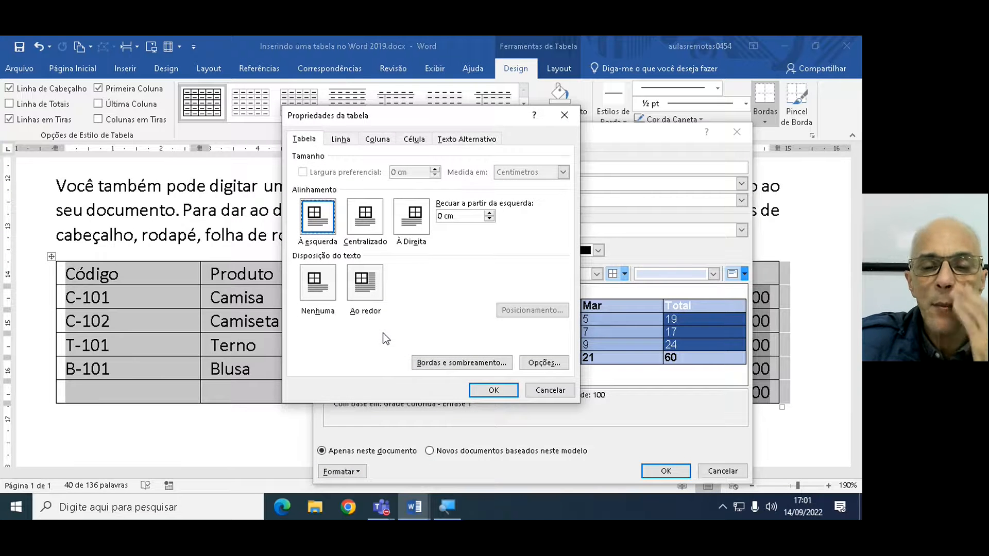
pyautogui.click(350, 140)
pyautogui.click(377, 142)
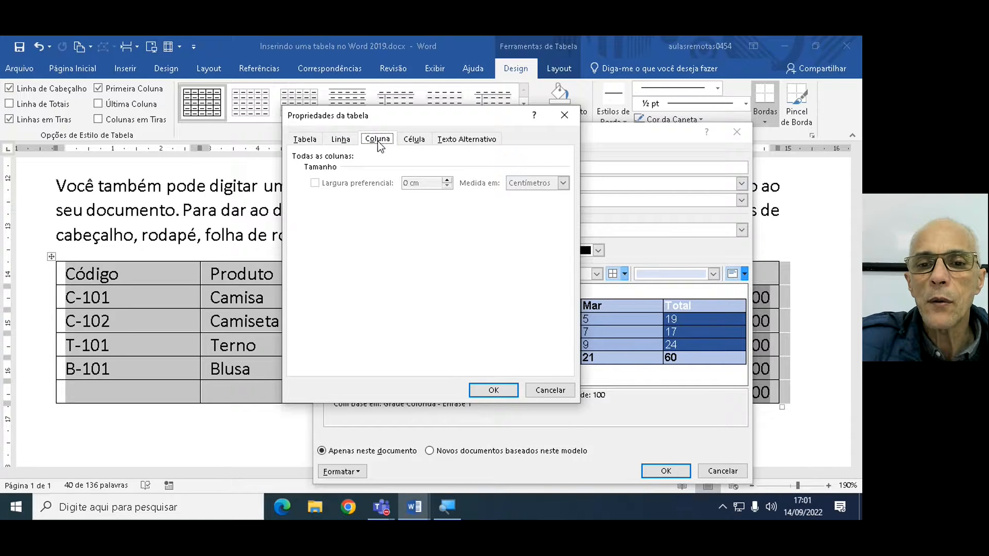
pyautogui.click(411, 142)
pyautogui.click(475, 140)
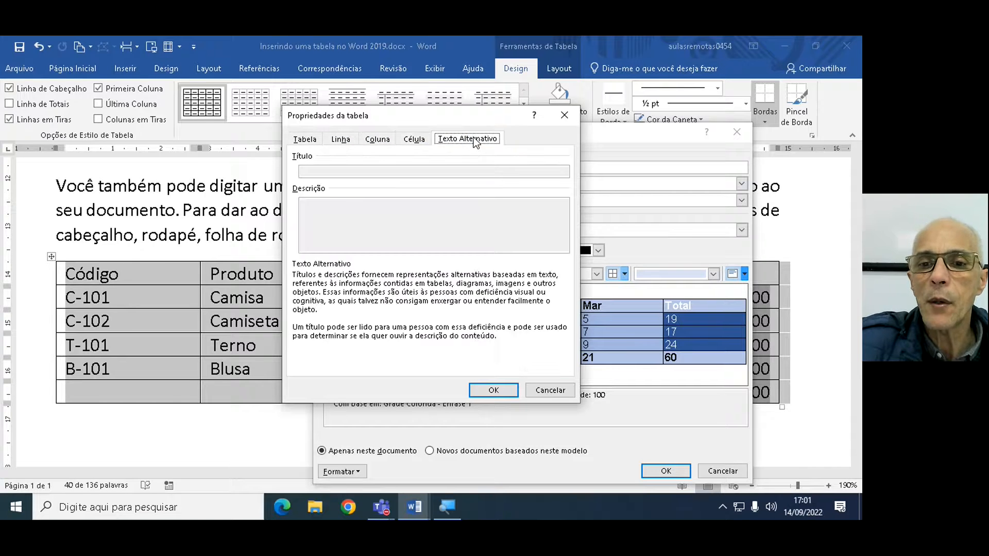
pyautogui.click(303, 140)
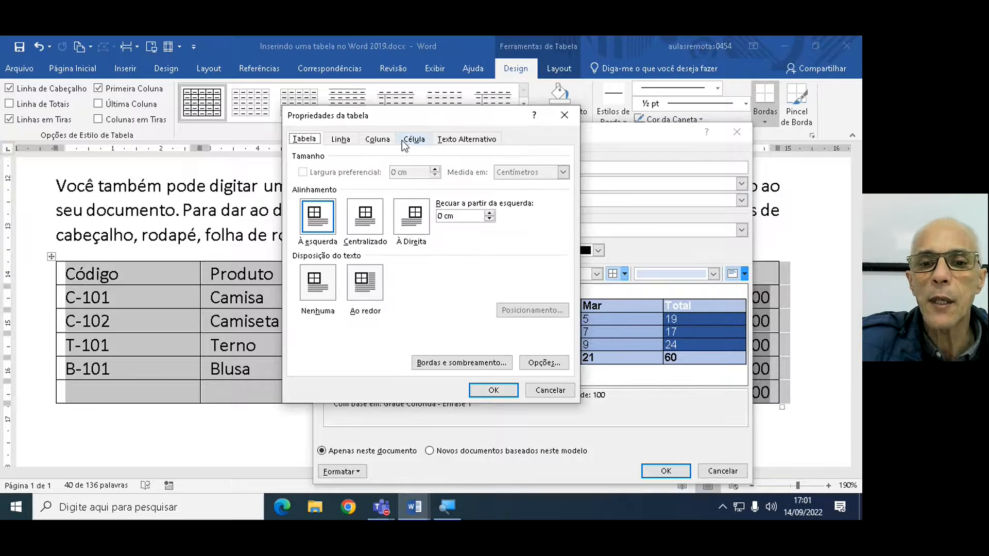
pyautogui.click(483, 366)
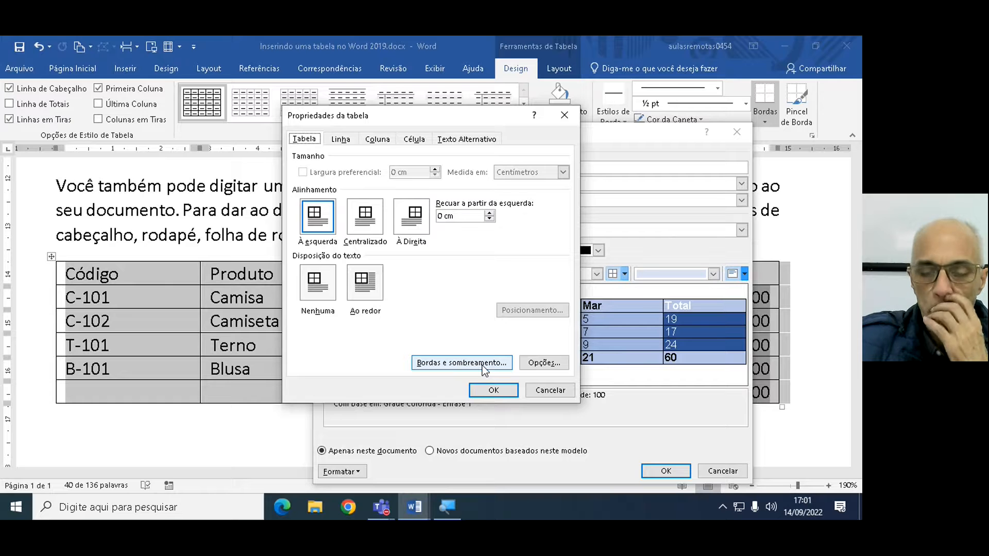
pyautogui.click(543, 391)
# Set all of the style's table borders to a double ½ pt line in Bordas e sombreamento
pyautogui.click(360, 471)
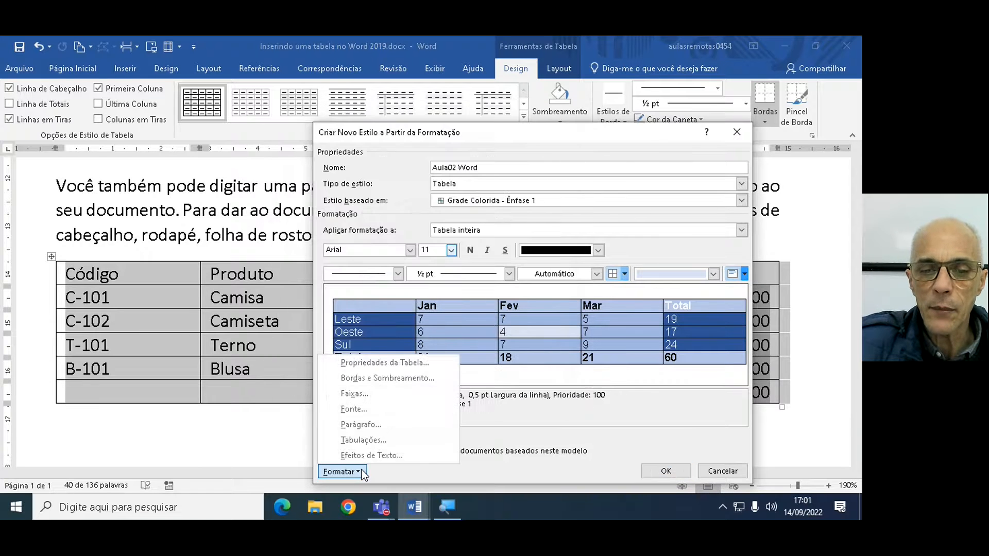
pyautogui.click(391, 379)
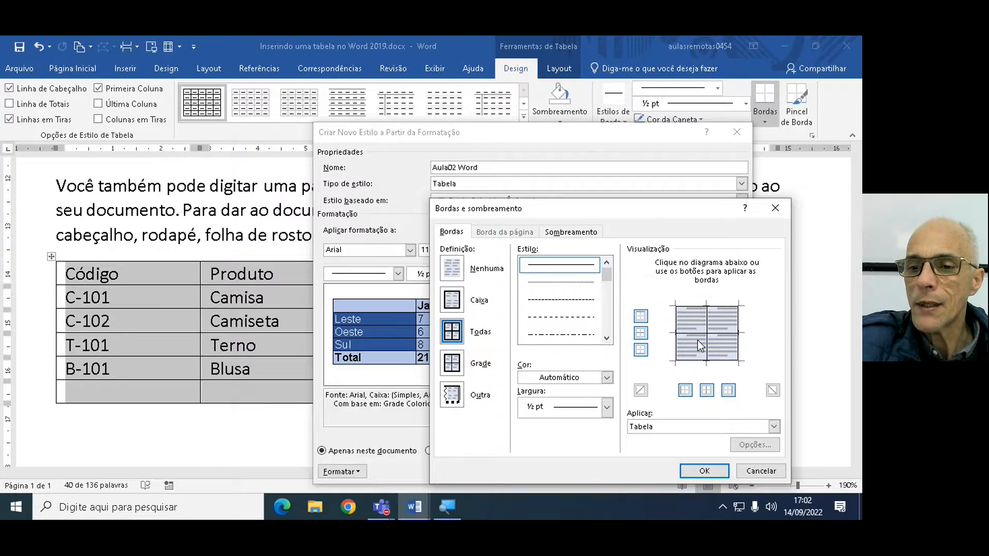
pyautogui.click(608, 339)
pyautogui.click(608, 338)
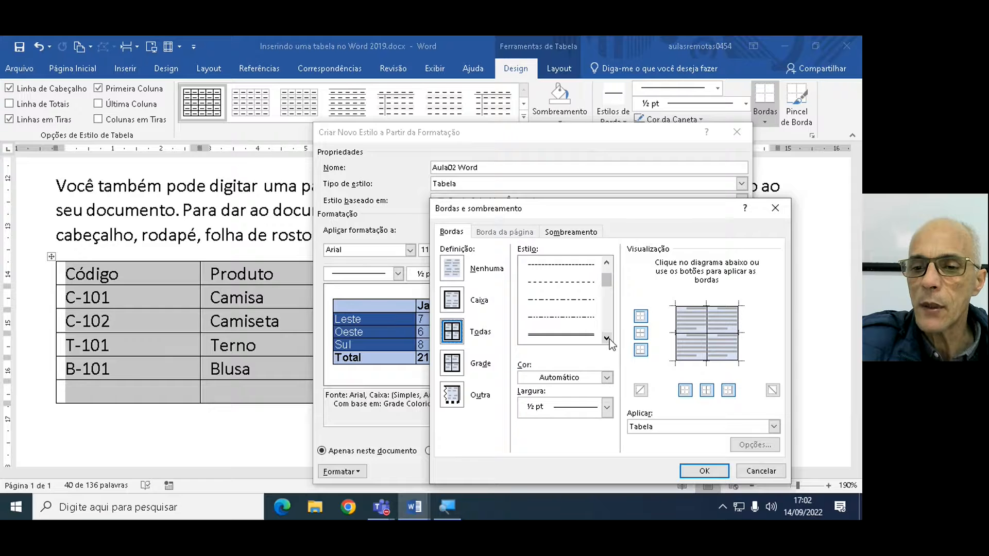
pyautogui.click(608, 339)
pyautogui.click(608, 338)
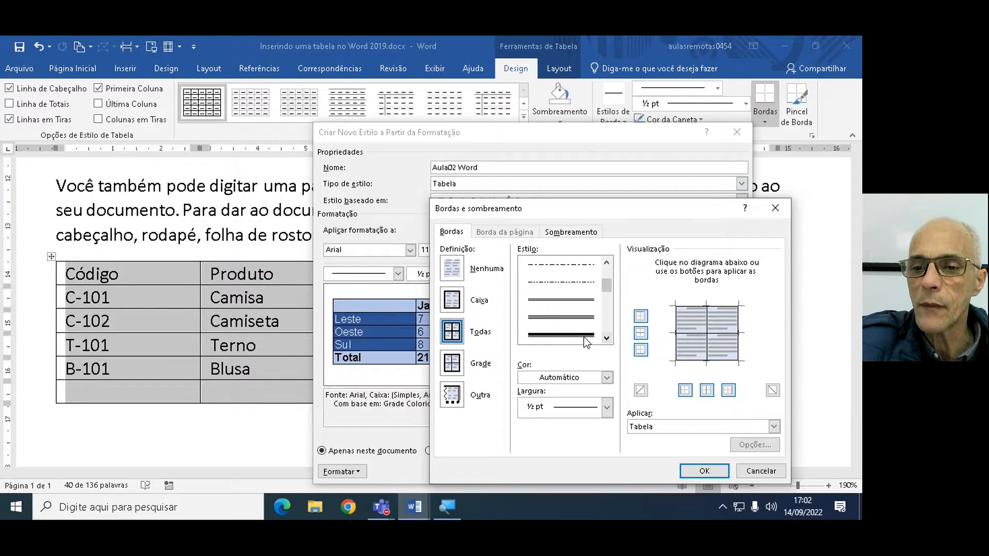
pyautogui.click(596, 304)
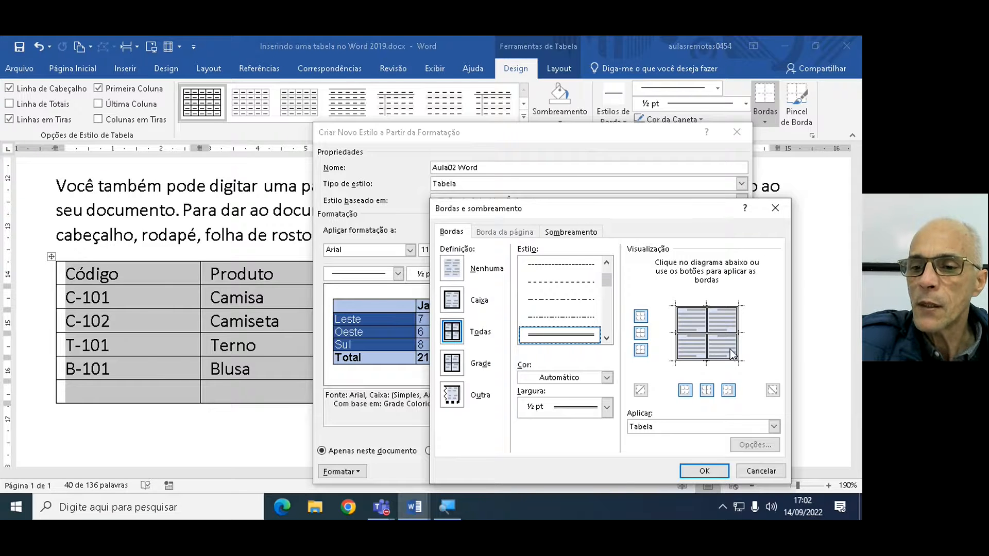
# Replace the inner horizontal and vertical double borders with single ½ pt solid lines, keeping the outer frame double
pyautogui.click(639, 335)
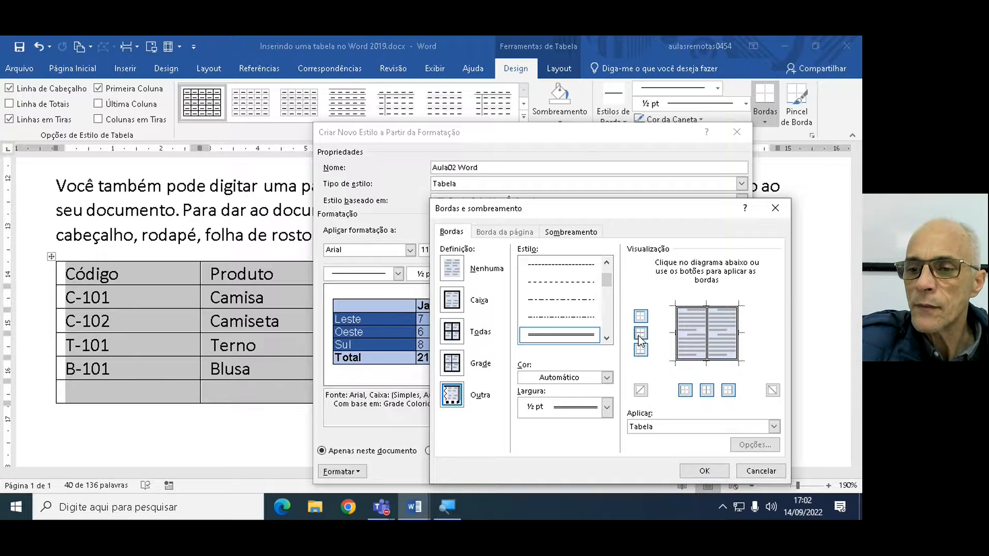
pyautogui.click(707, 390)
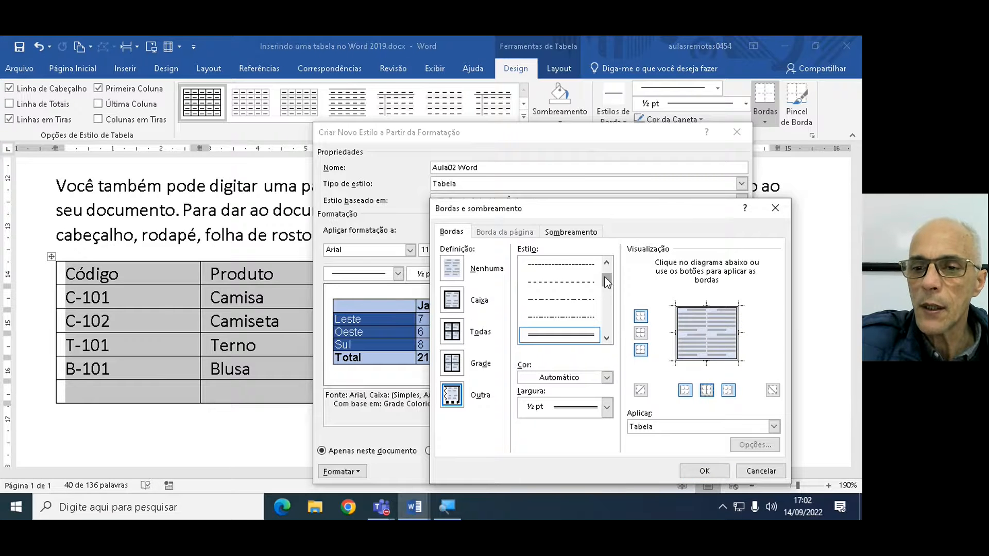
pyautogui.moveTo(604, 276); pyautogui.dragTo(604, 268)
pyautogui.click(591, 269)
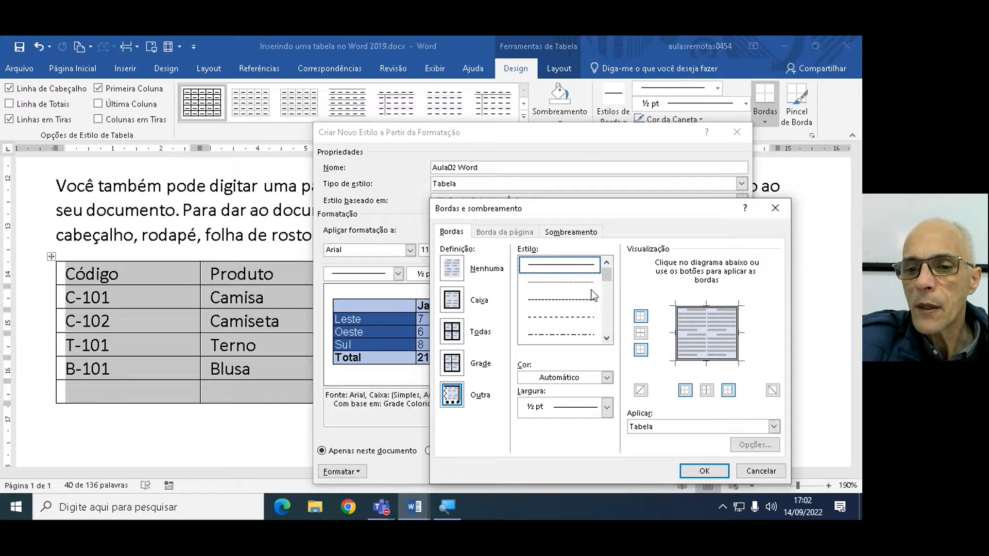
pyautogui.click(577, 270)
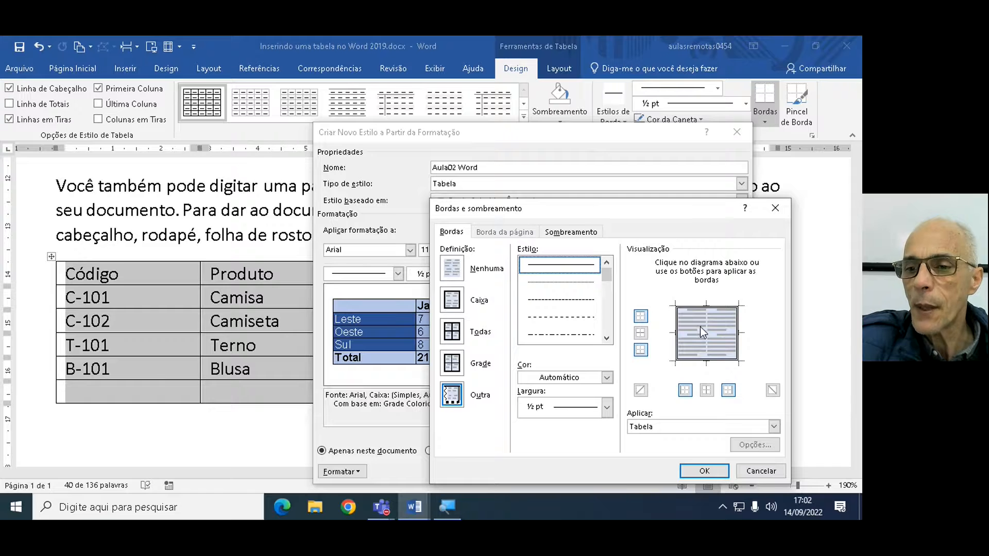
pyautogui.click(707, 390)
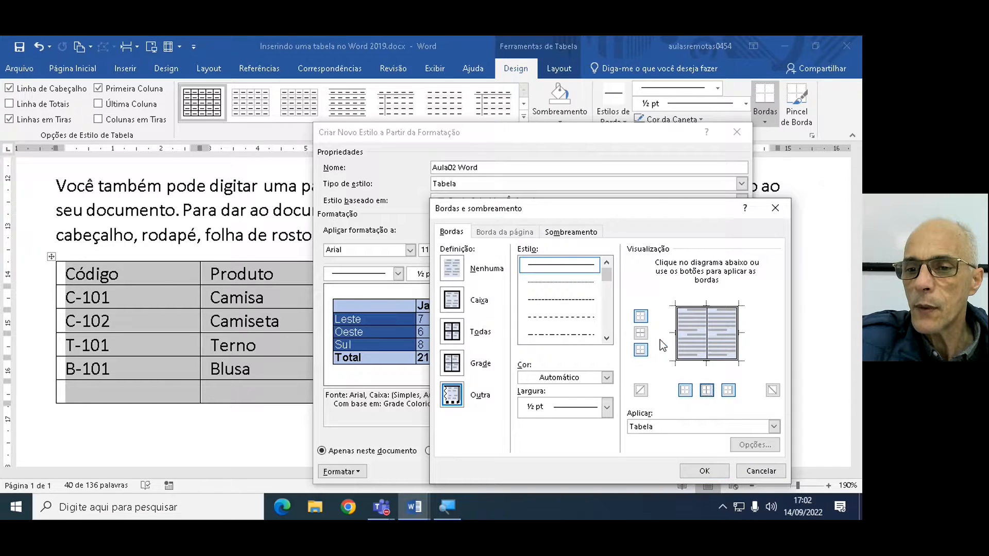
pyautogui.click(641, 334)
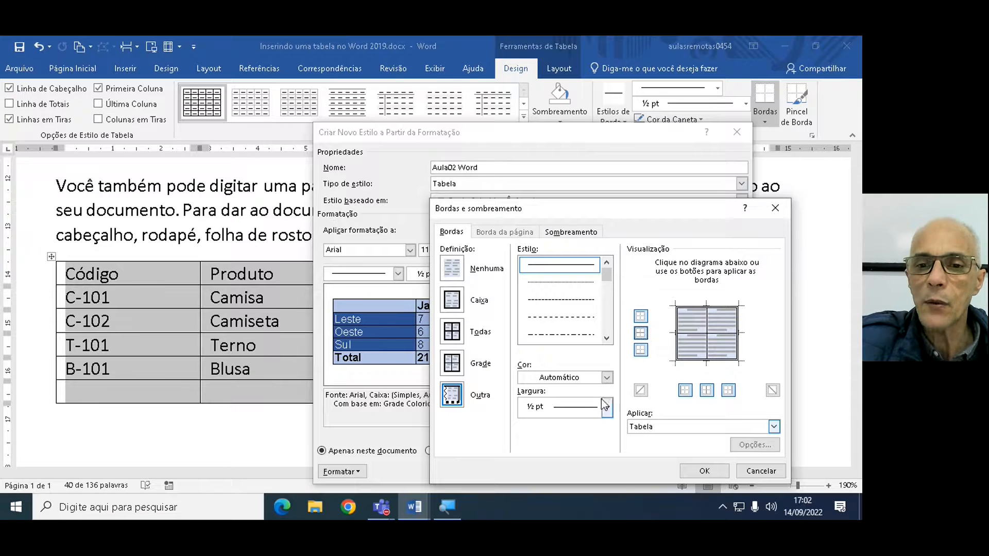
# Shade the table style with the lightest gold theme colour (Destaque 4) and accept the borders and shading
pyautogui.click(578, 232)
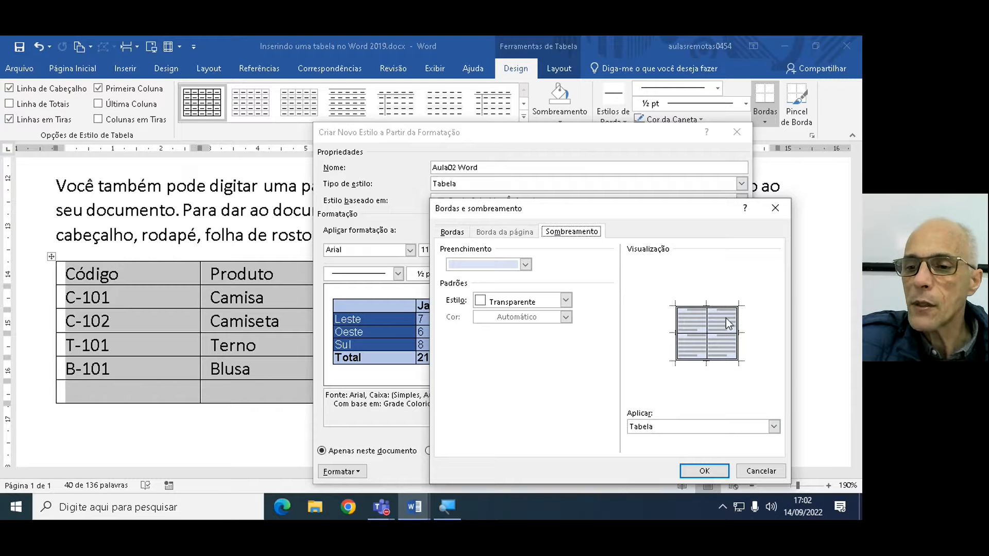
pyautogui.click(525, 265)
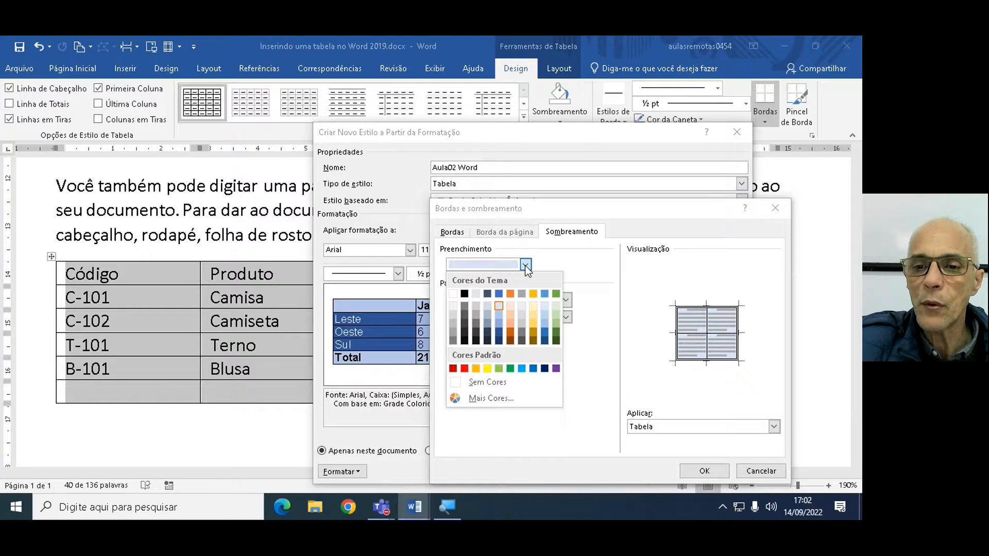
pyautogui.click(534, 306)
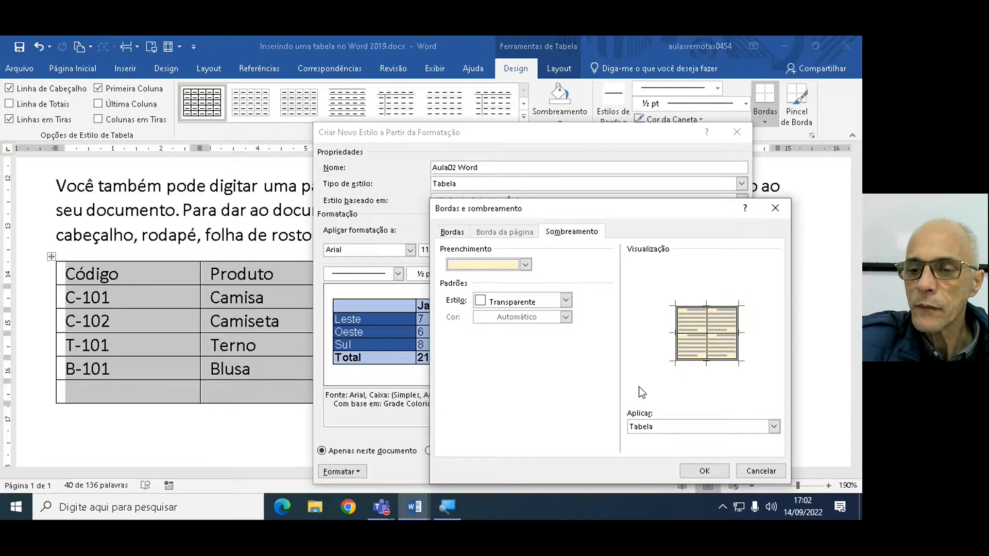
pyautogui.click(707, 470)
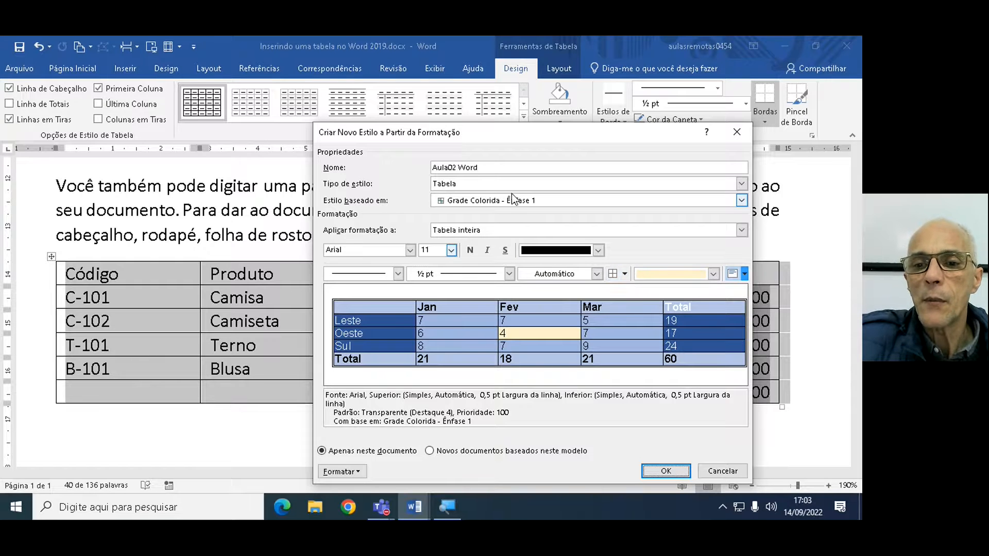
# Finish creating the Aula02 Word table style for this document only
pyautogui.press('ctrl')
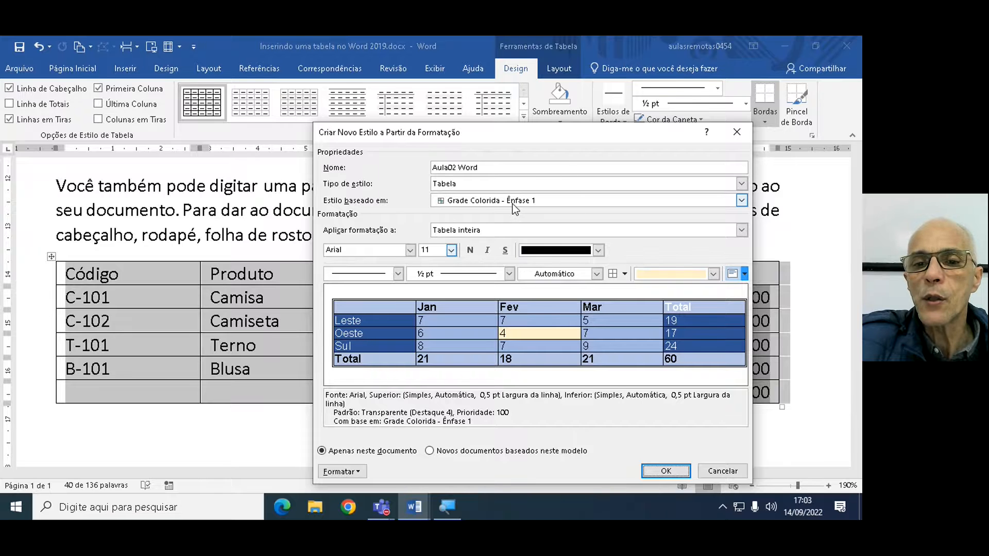
pyautogui.press('ctrl')
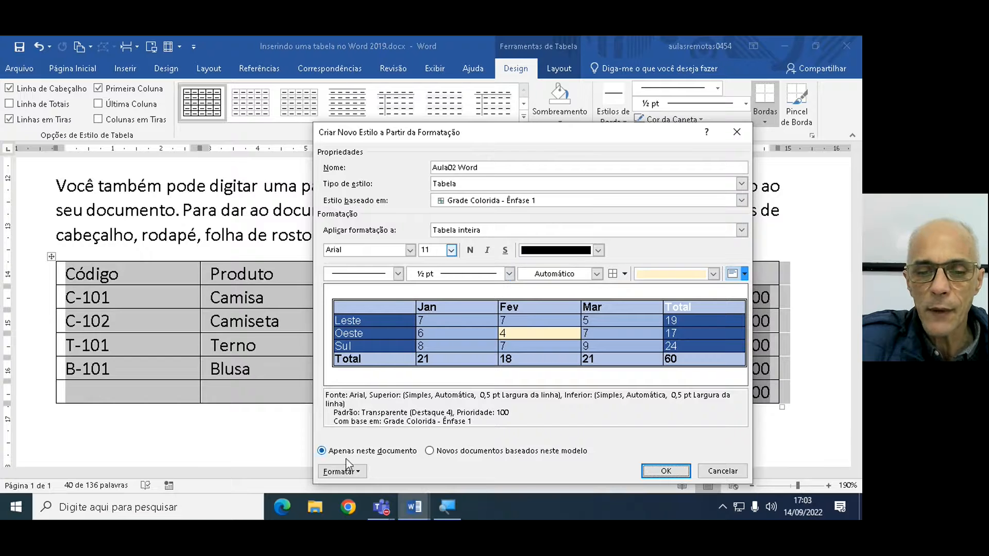
pyautogui.click(353, 471)
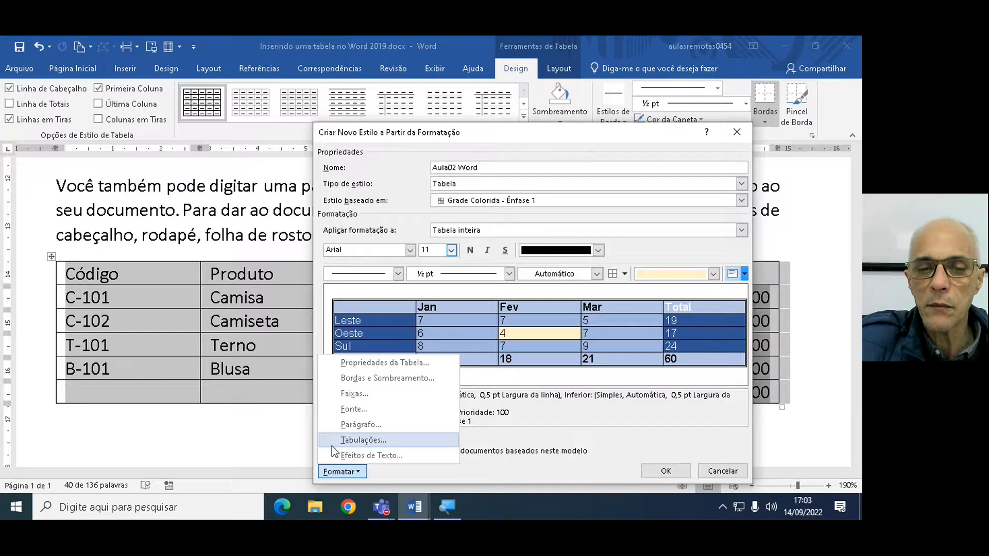
pyautogui.click(395, 473)
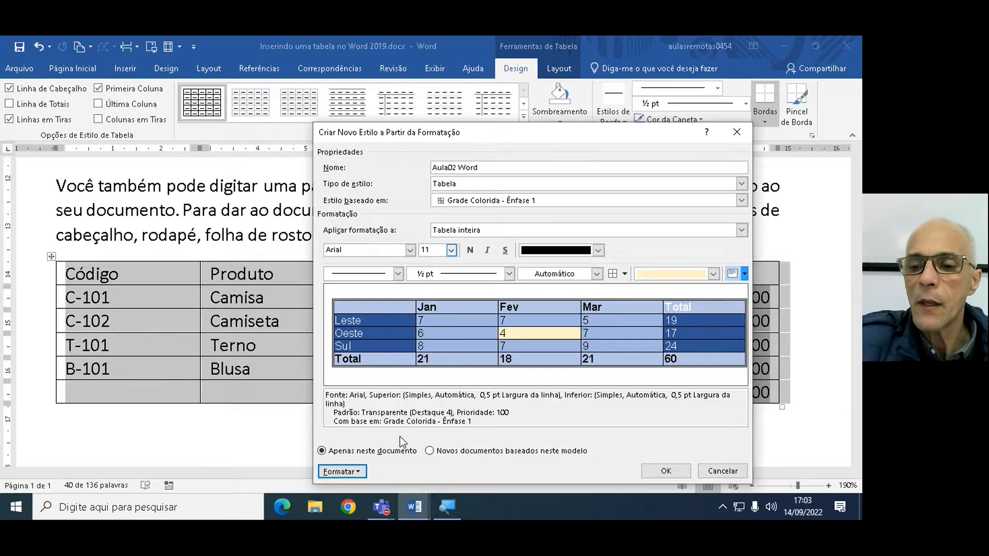
pyautogui.click(653, 469)
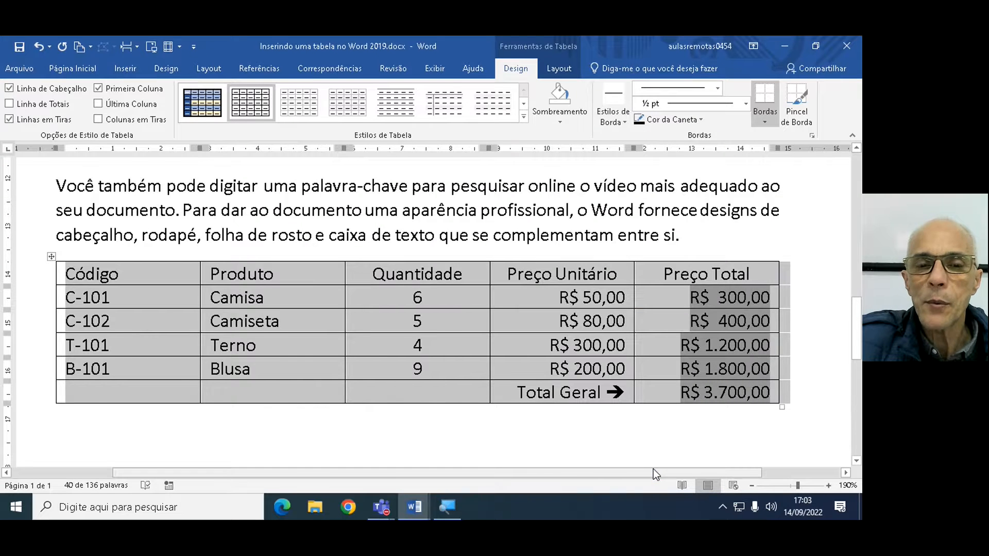
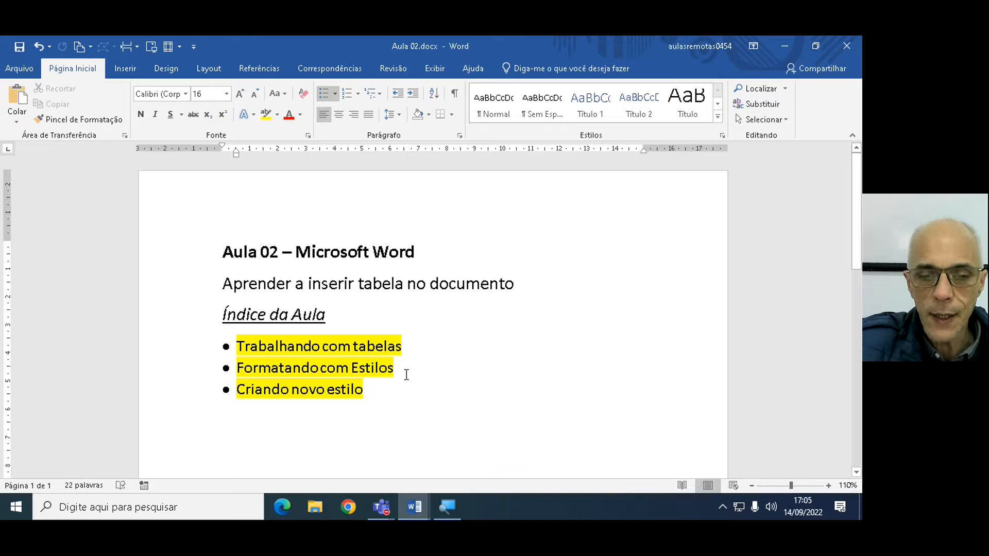
# Close the Aula 02.docx document and review the registration form and product price table at 100% zoom
pyautogui.click(851, 44)
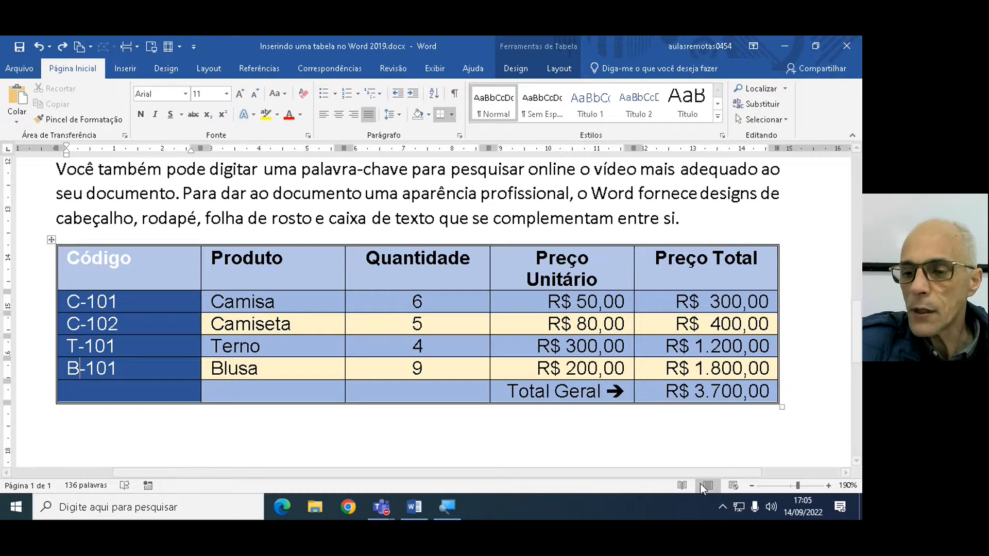
pyautogui.click(752, 486)
pyautogui.click(752, 485)
pyautogui.click(752, 486)
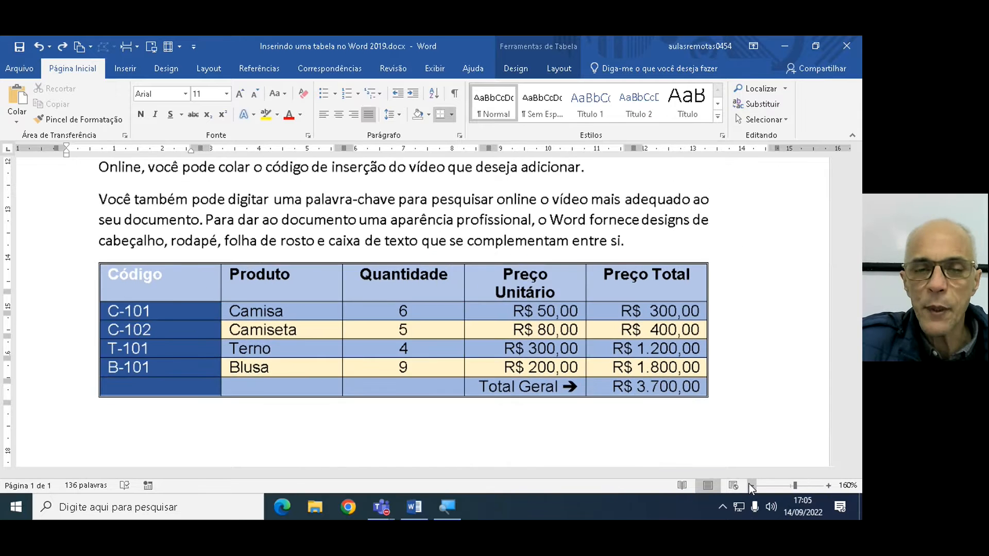
pyautogui.click(752, 485)
pyautogui.click(752, 486)
pyautogui.click(752, 486)
pyautogui.click(752, 485)
pyautogui.click(752, 486)
pyautogui.click(752, 485)
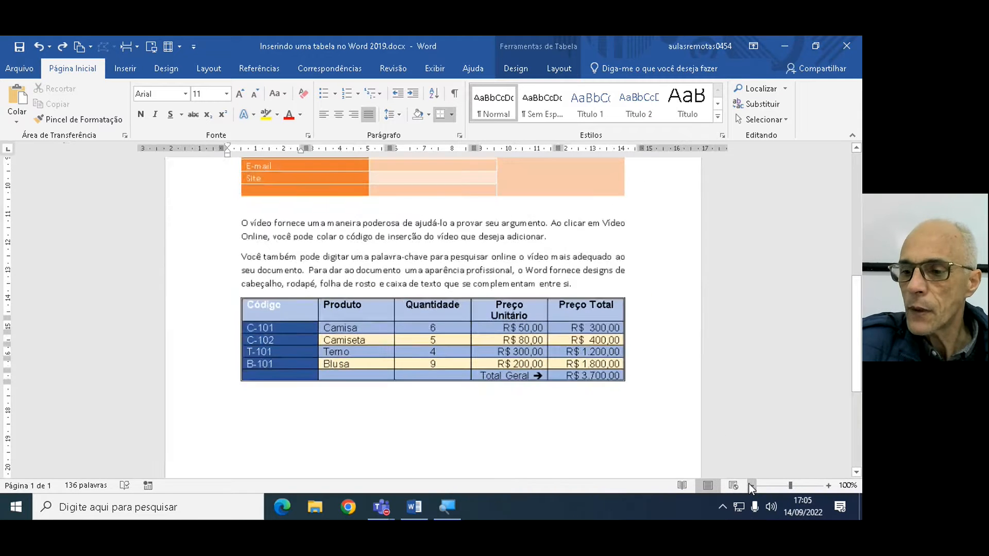
pyautogui.scroll(5, 687, 354)
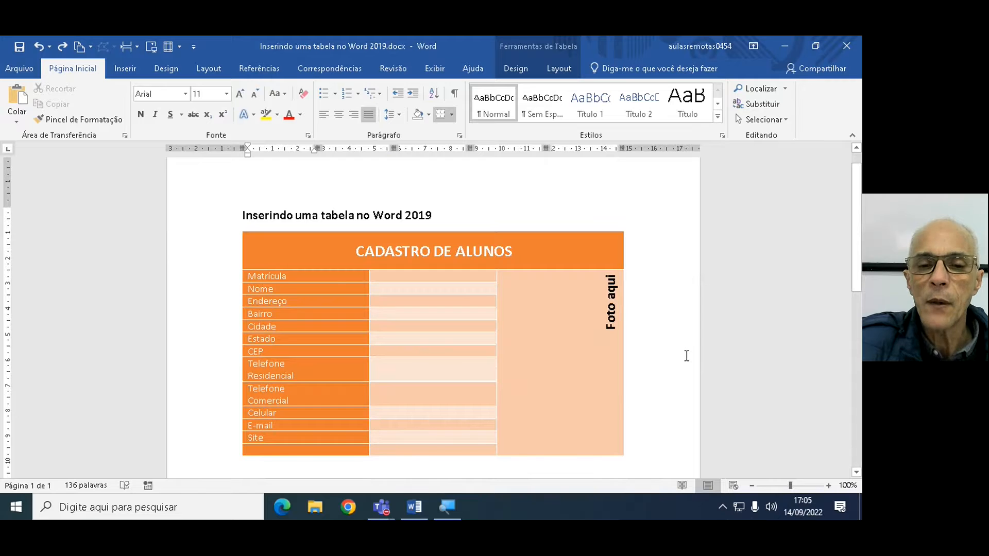
pyautogui.scroll(-5, 687, 356)
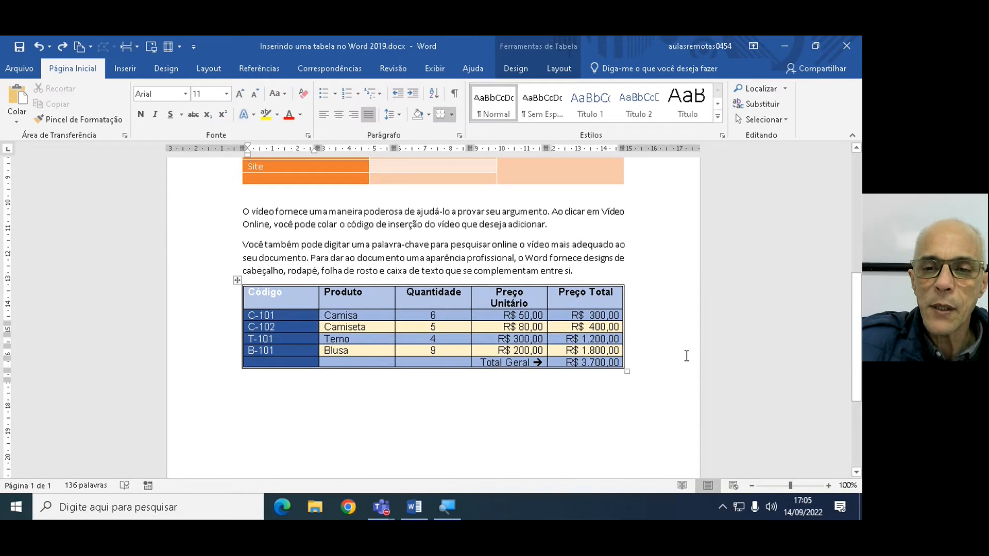
pyautogui.scroll(3, 686, 356)
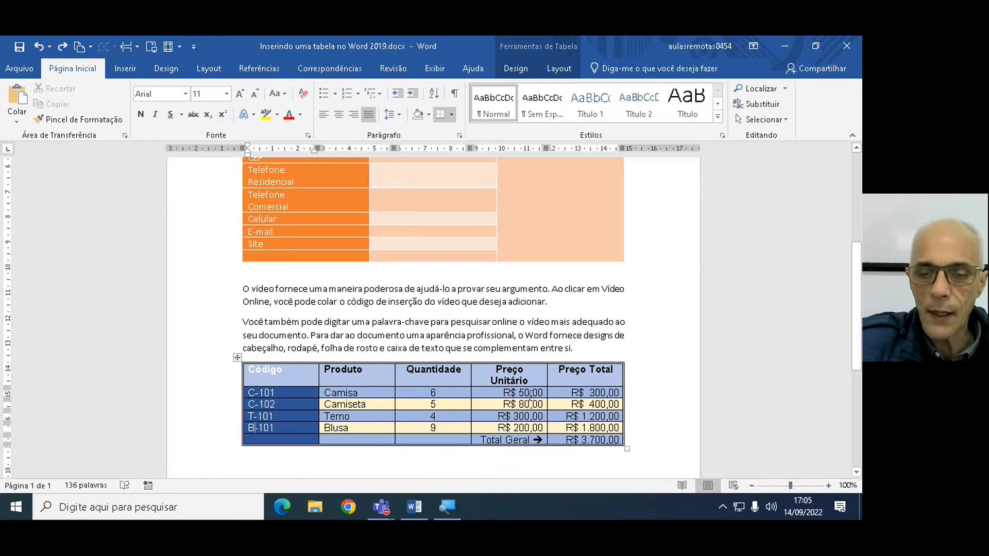
# Set the Camisa quantity in the product price table to 7
pyautogui.click(829, 486)
pyautogui.click(829, 485)
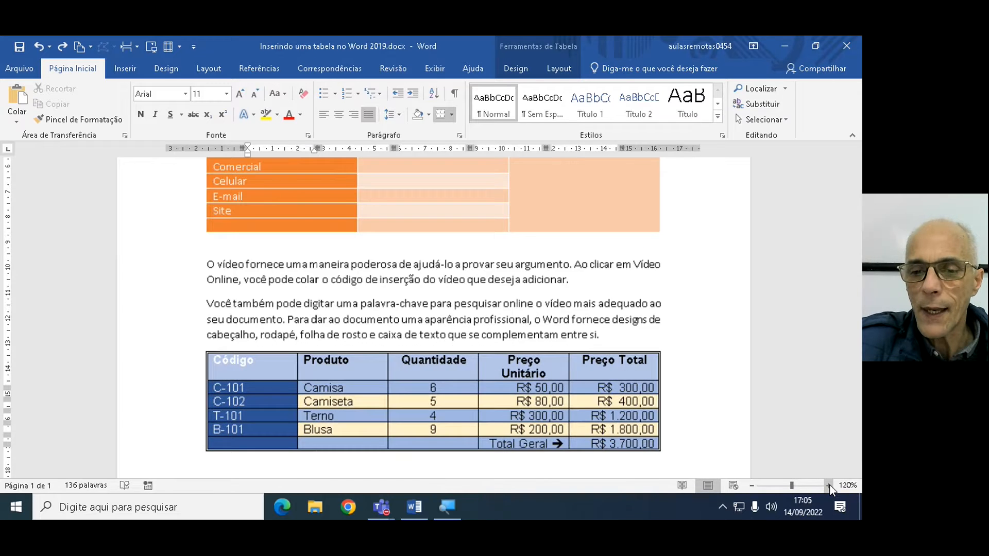
pyautogui.click(828, 485)
pyautogui.click(828, 486)
pyautogui.click(828, 485)
pyautogui.click(828, 486)
pyautogui.click(829, 485)
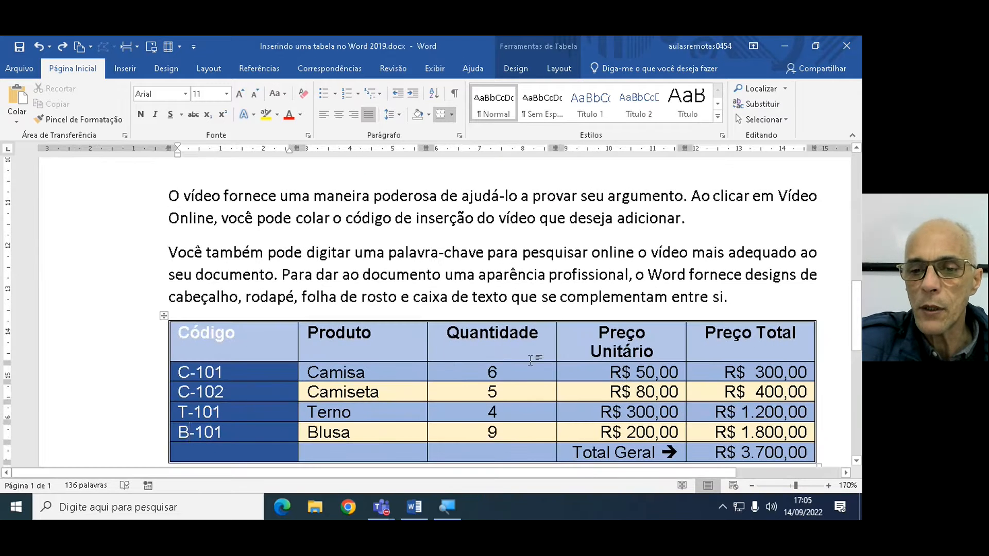
pyautogui.moveTo(518, 473); pyautogui.dragTo(557, 474)
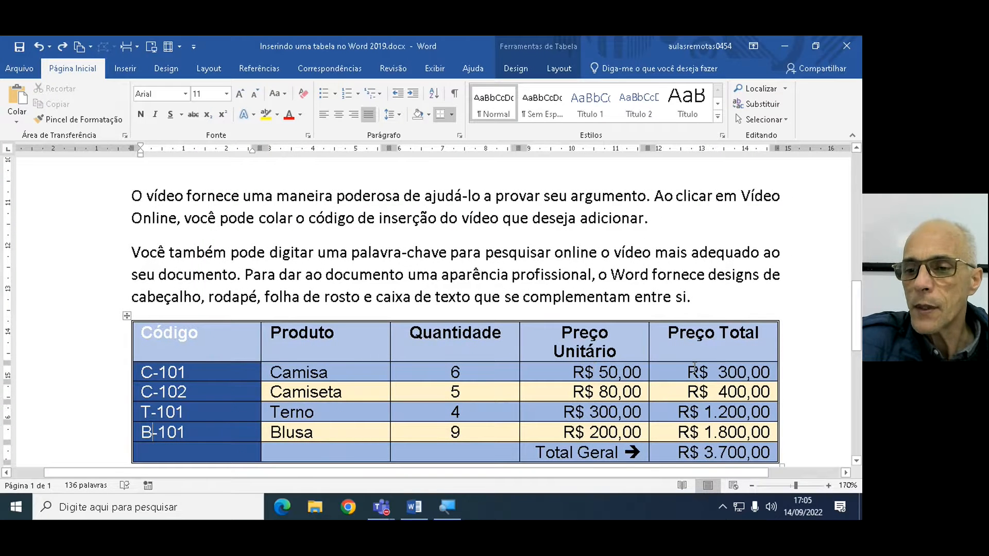
pyautogui.click(719, 372)
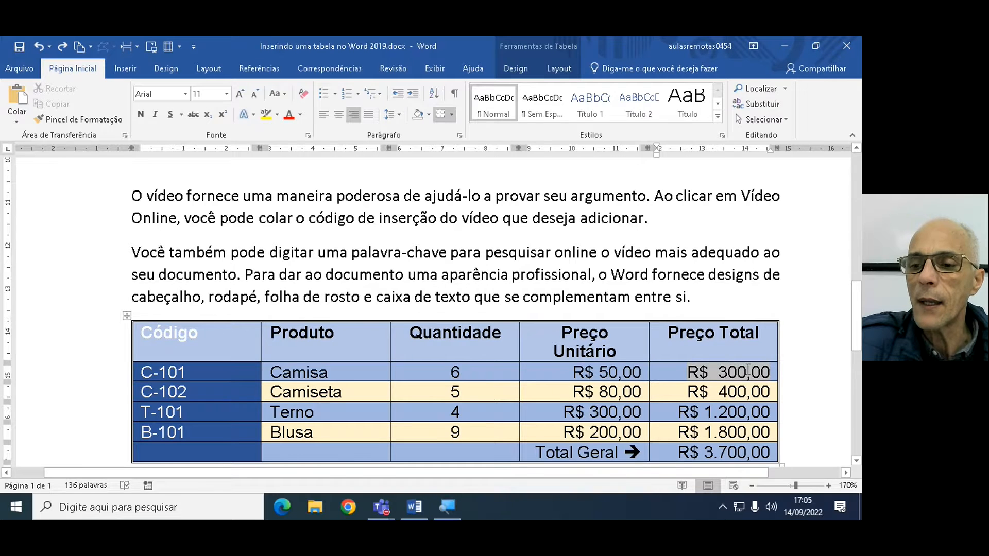
pyautogui.click(559, 72)
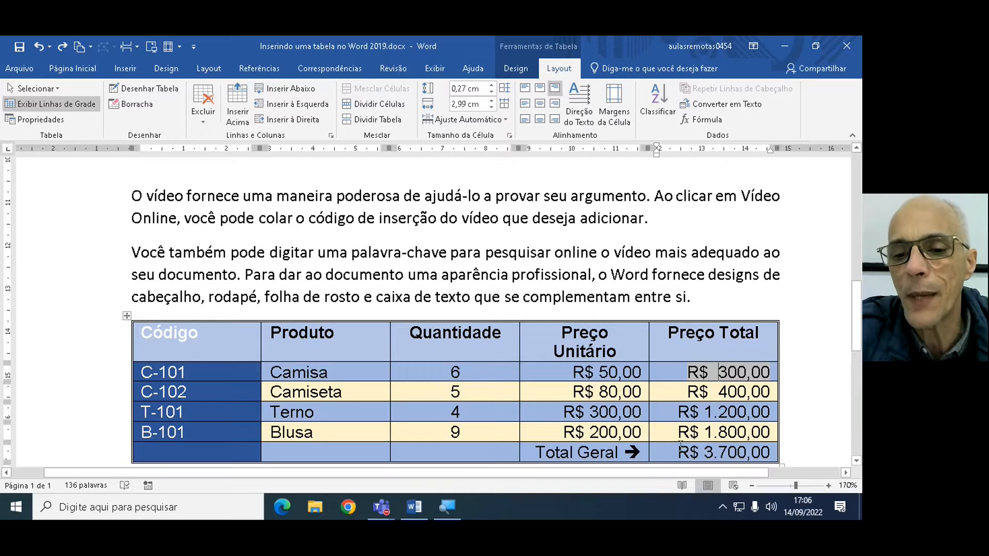
pyautogui.click(455, 371)
pyautogui.doubleClick(456, 371)
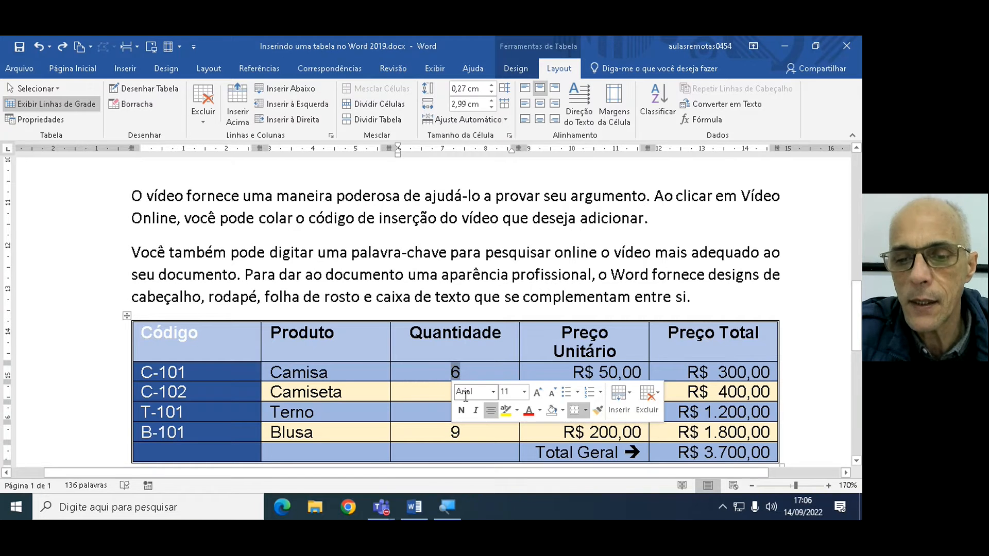
pyautogui.write('7')
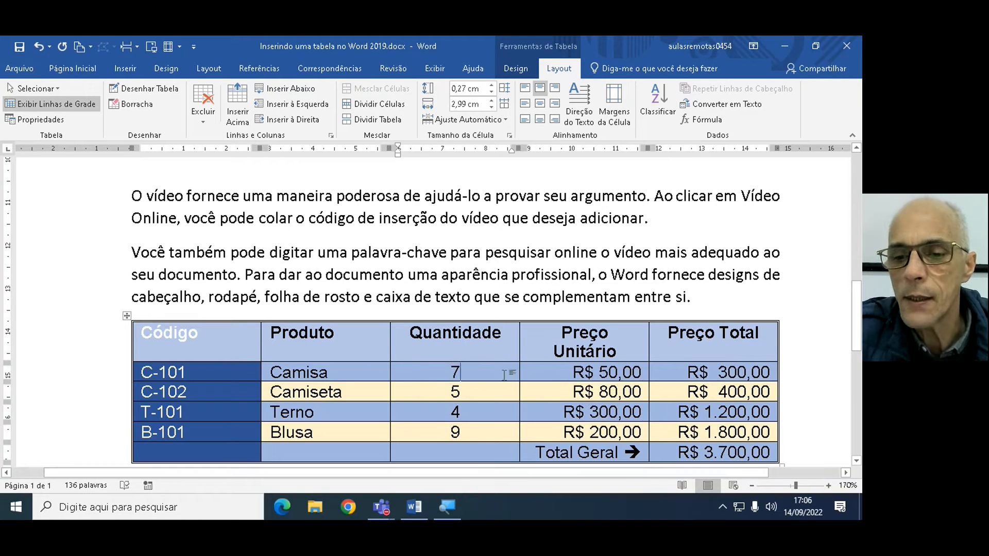
# Delete the existing Preço Total result in the Camisa row
pyautogui.click(737, 372)
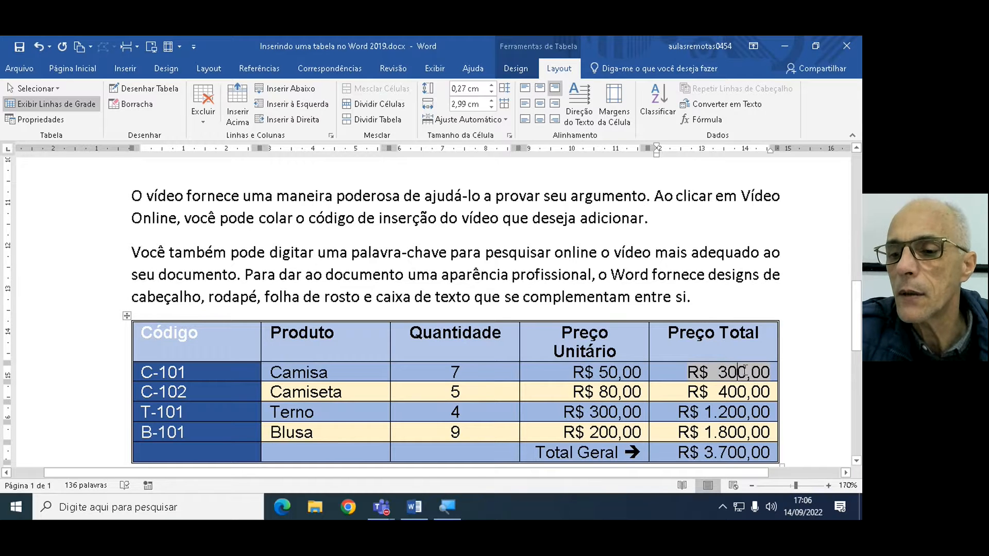
pyautogui.moveTo(770, 372); pyautogui.dragTo(689, 370)
pyautogui.press('Delete')
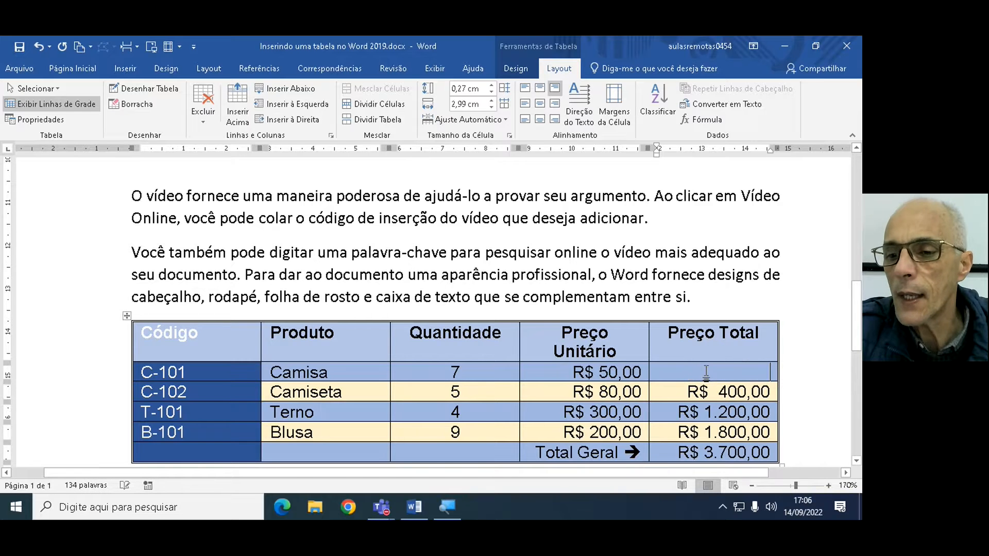
# Insert the formula =C2*D2 with number format 0,00% in the Camisa row's empty Preço Total cell
pyautogui.click(691, 121)
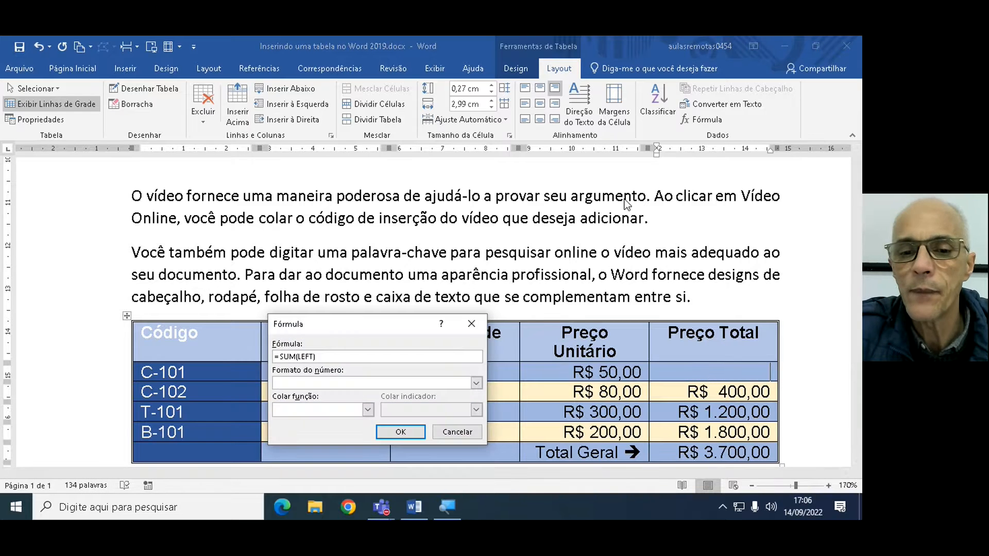
pyautogui.press('BackSpace')
pyautogui.press('BackSpace')
pyautogui.press('BackSpace')
pyautogui.press('BackSpace')
pyautogui.press('BackSpace')
pyautogui.press('BackSpace')
pyautogui.press('BackSpace')
pyautogui.press('BackSpace')
pyautogui.press('BackSpace')
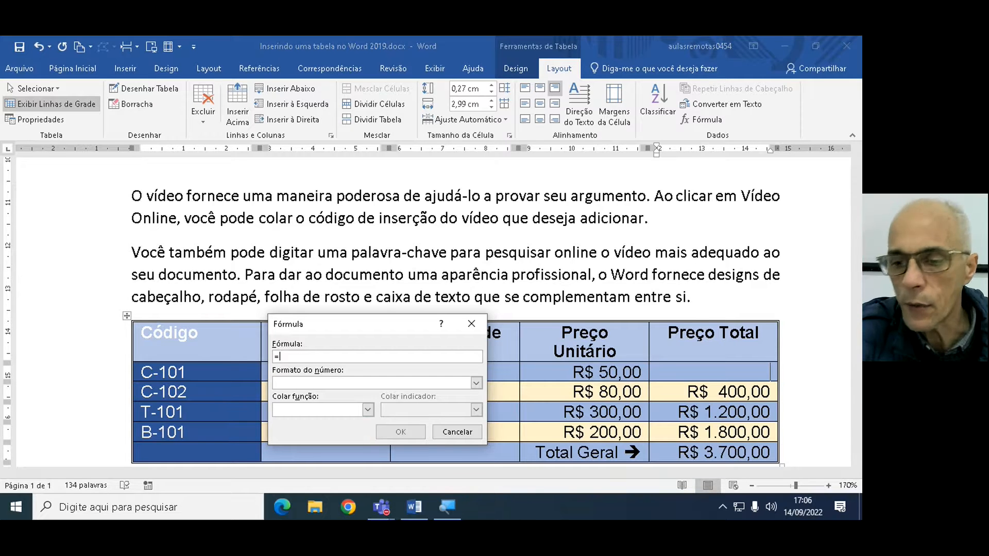
pyautogui.write('C2')
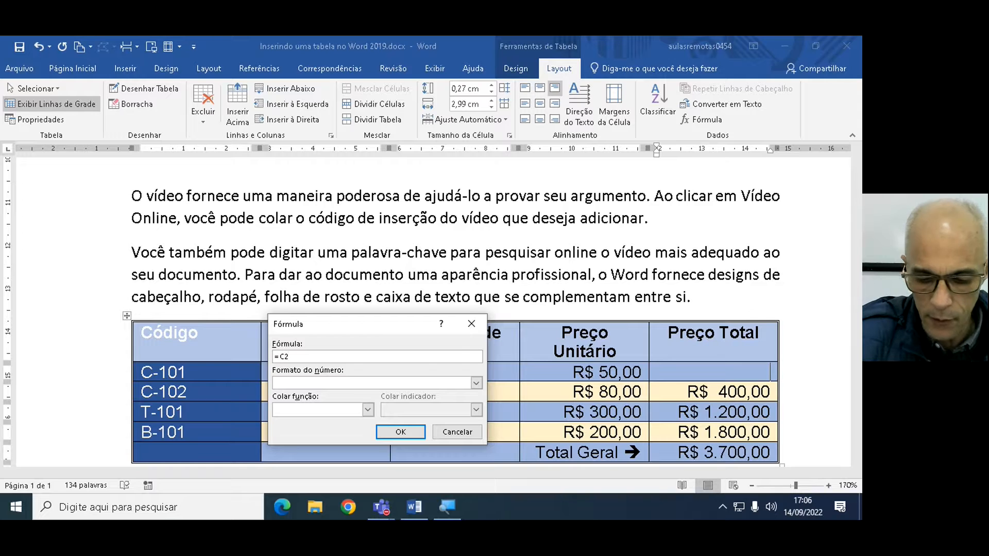
pyautogui.write('*D')
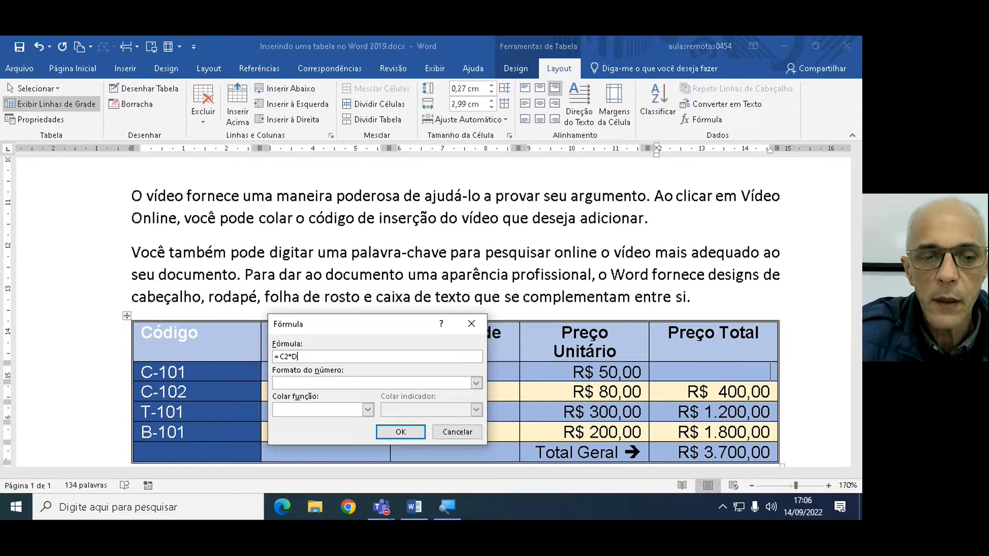
pyautogui.write('2')
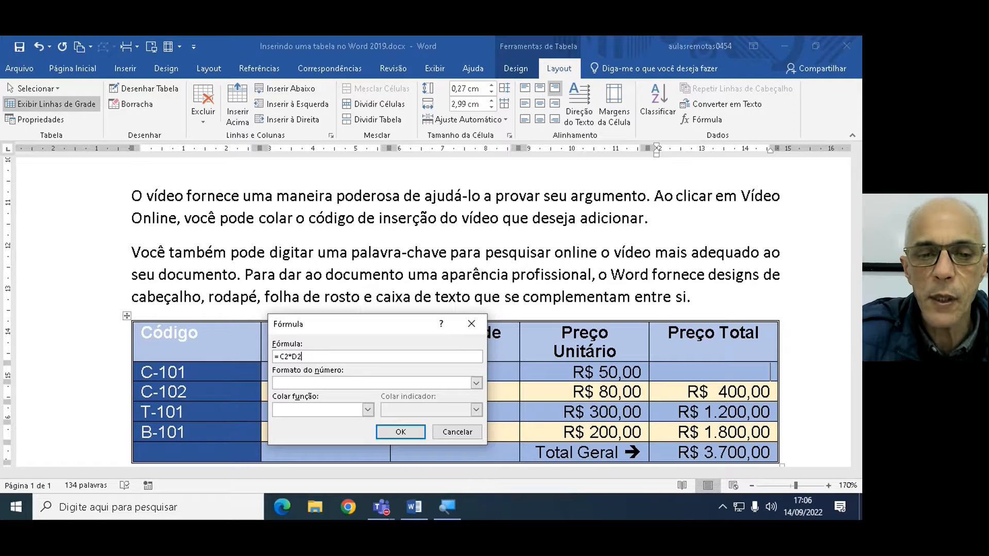
pyautogui.click(476, 383)
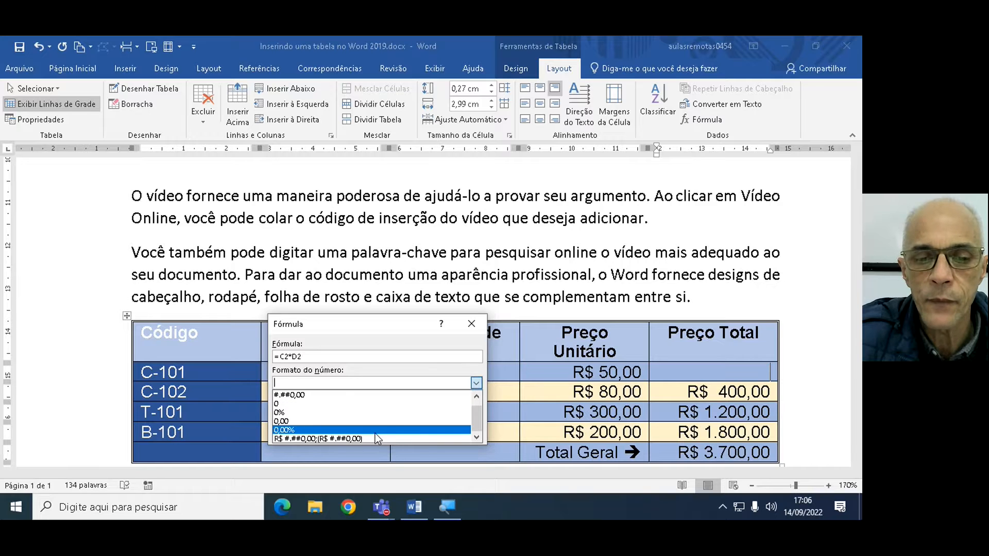
pyautogui.click(375, 431)
pyautogui.click(388, 435)
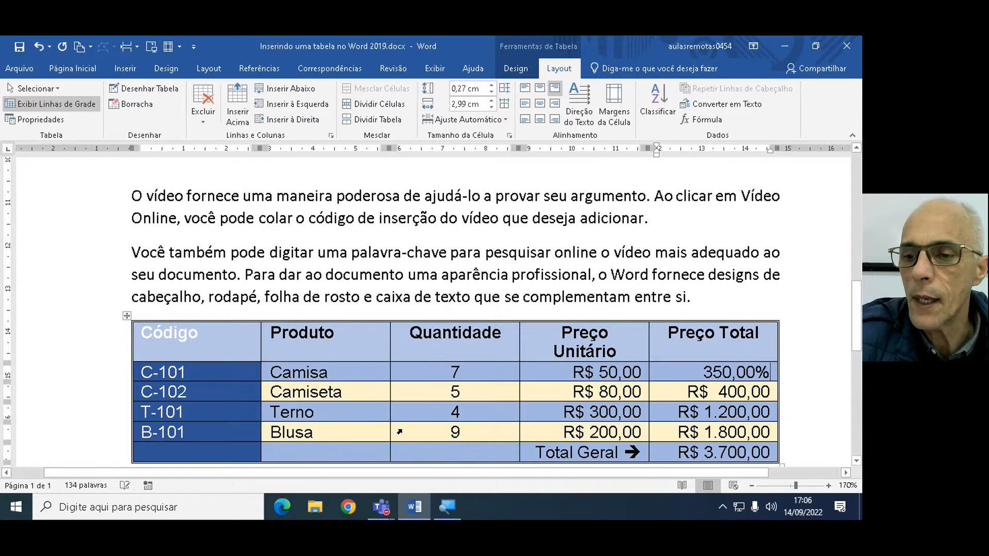
# Change the number format of the Camisa Preço Total formula to R$ #.##0,00;(R$ #.##0,00)
pyautogui.click(772, 372)
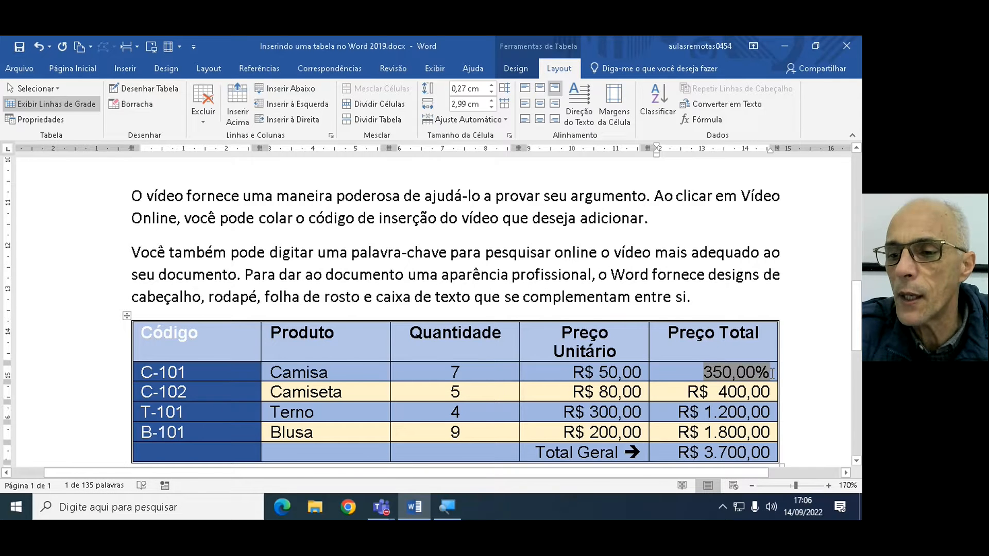
pyautogui.click(695, 125)
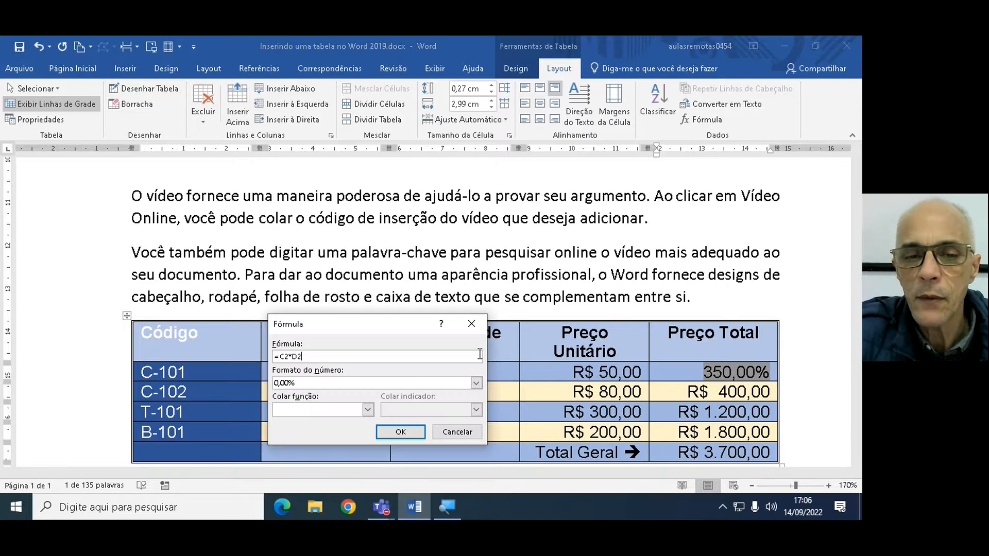
pyautogui.click(475, 384)
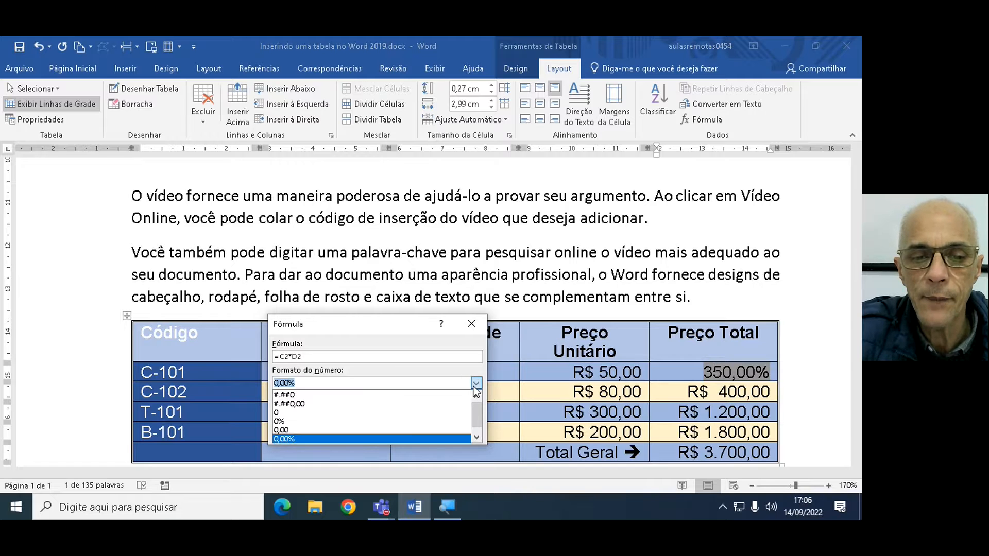
pyautogui.scroll(-2, 320, 423)
pyautogui.click(307, 441)
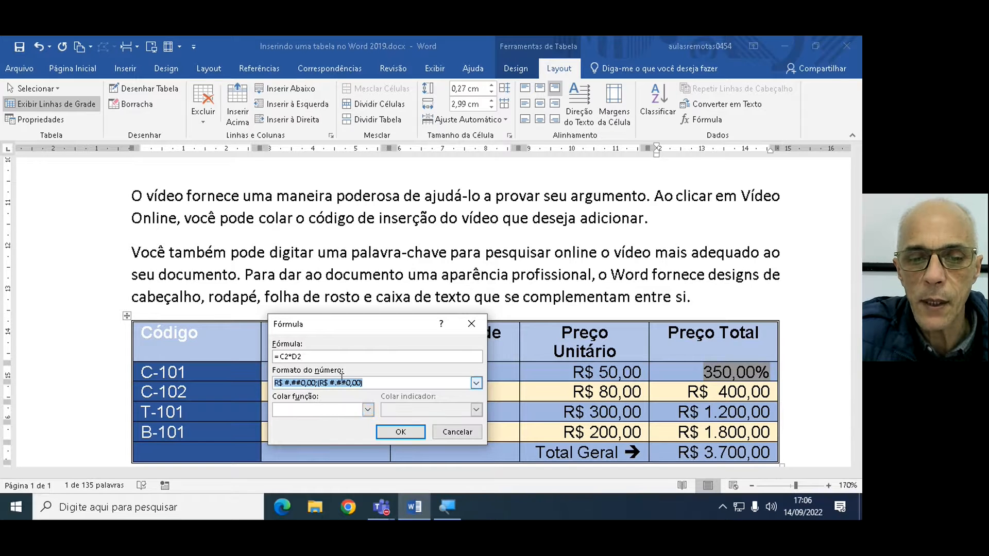
pyautogui.click(401, 432)
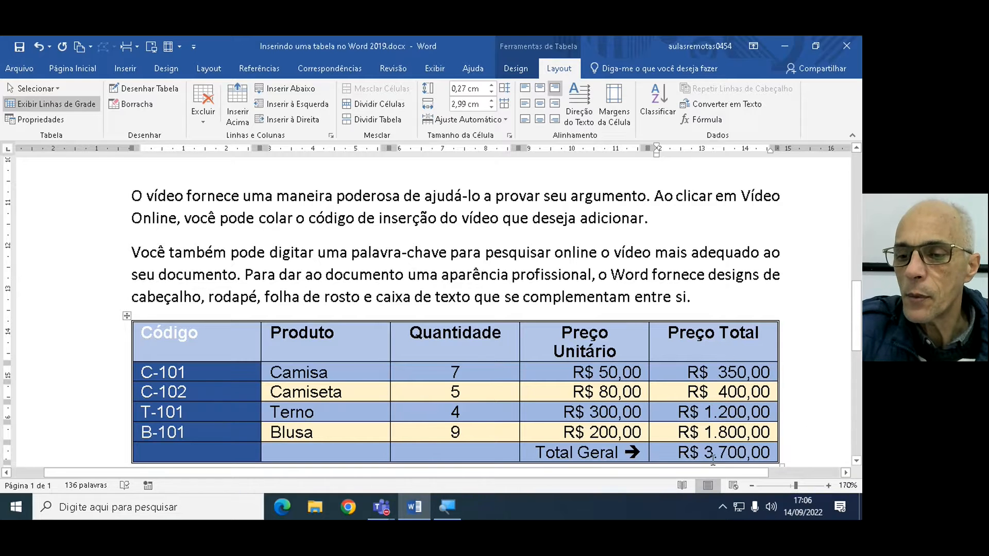
# Delete the outdated Total Geral amount in the last row of the price table
pyautogui.scroll(-1, 740, 449)
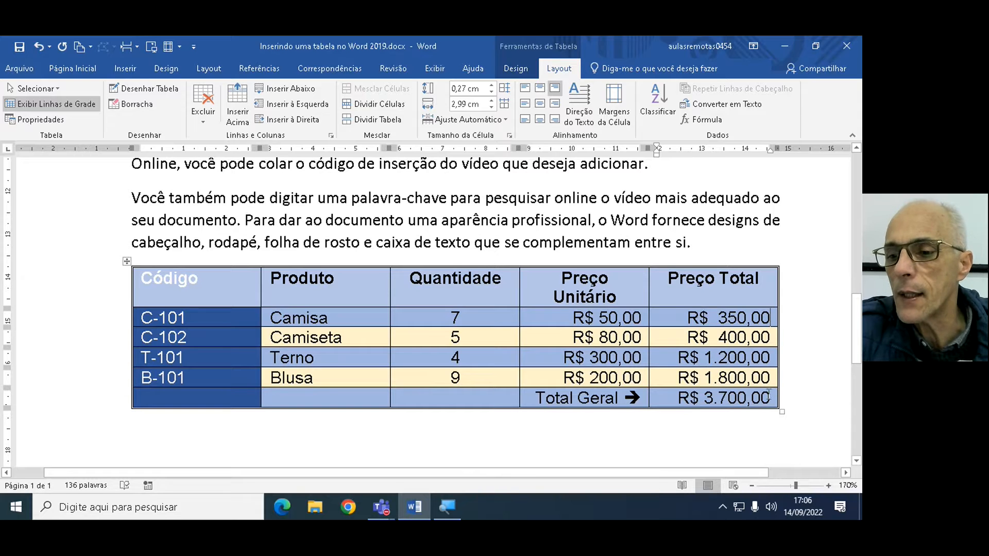
pyautogui.moveTo(769, 397); pyautogui.dragTo(678, 397)
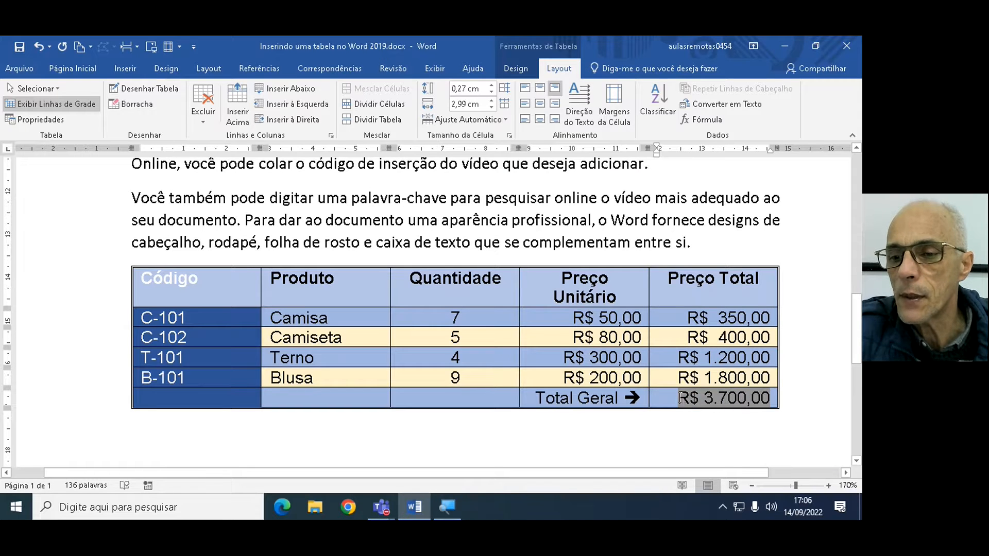
pyautogui.press('Delete')
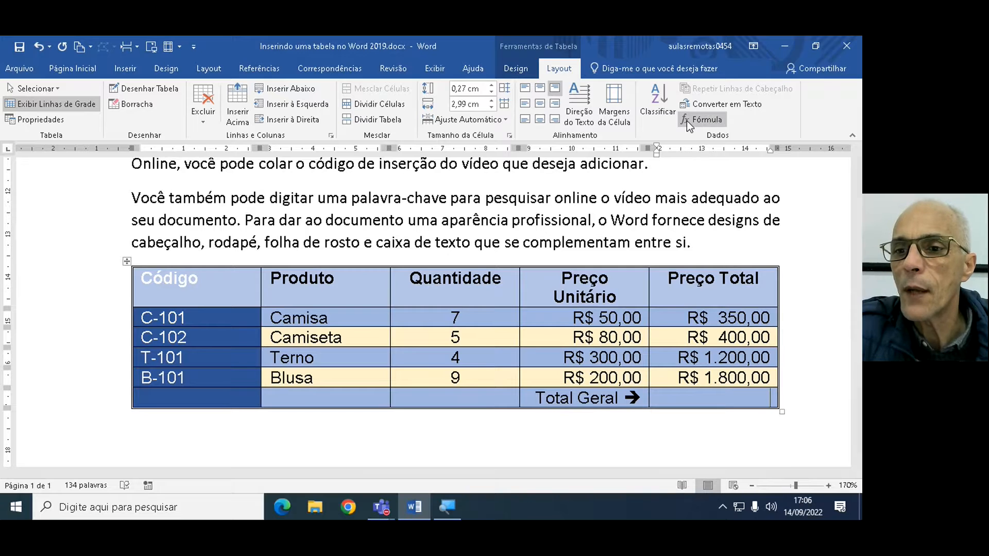
# Insert the formula =SUM(ABOVE) with number format R$ #.##0,00;(R$ #.##0,00) in the empty Total Geral amount cell and save the document
pyautogui.click(691, 119)
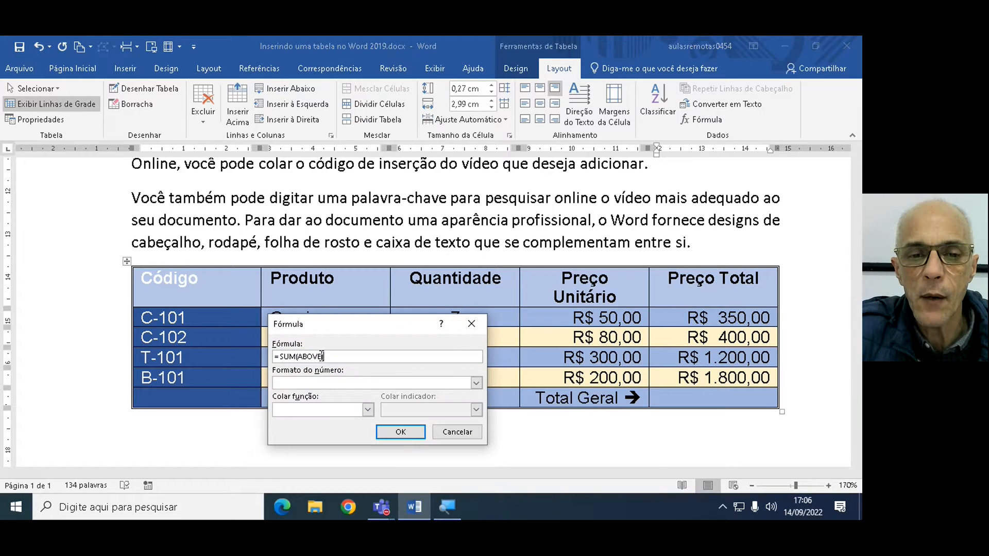
pyautogui.click(476, 384)
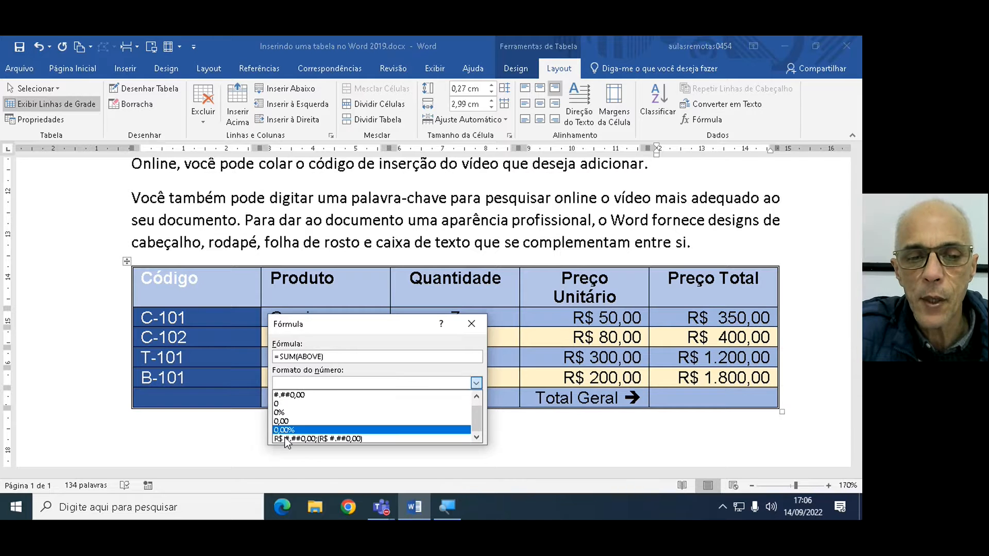
pyautogui.click(286, 430)
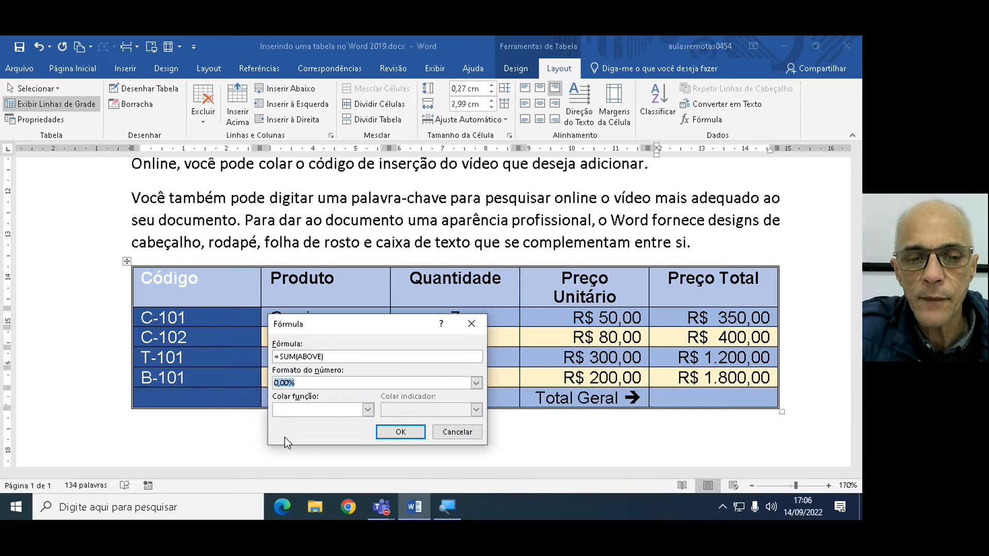
pyautogui.click(478, 384)
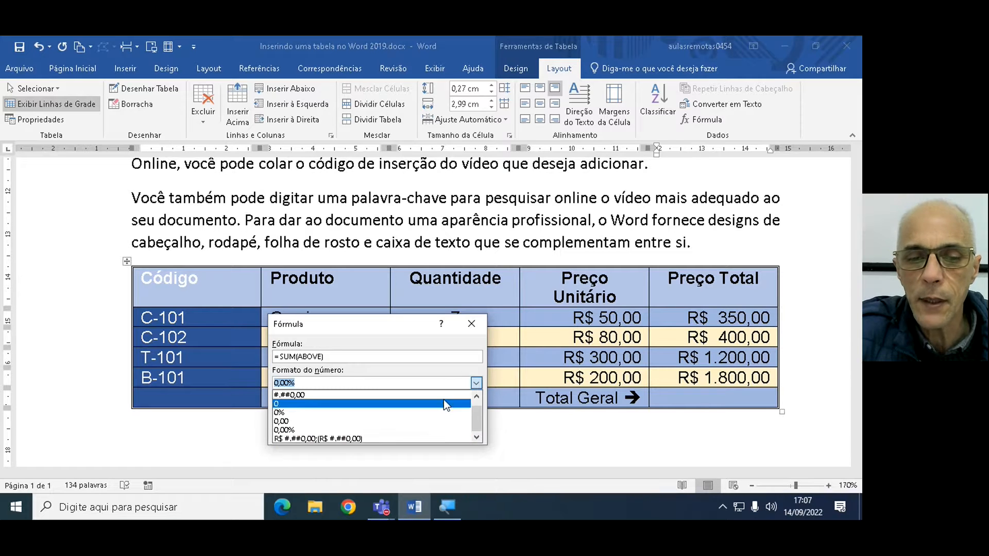
pyautogui.click(333, 437)
pyautogui.click(400, 431)
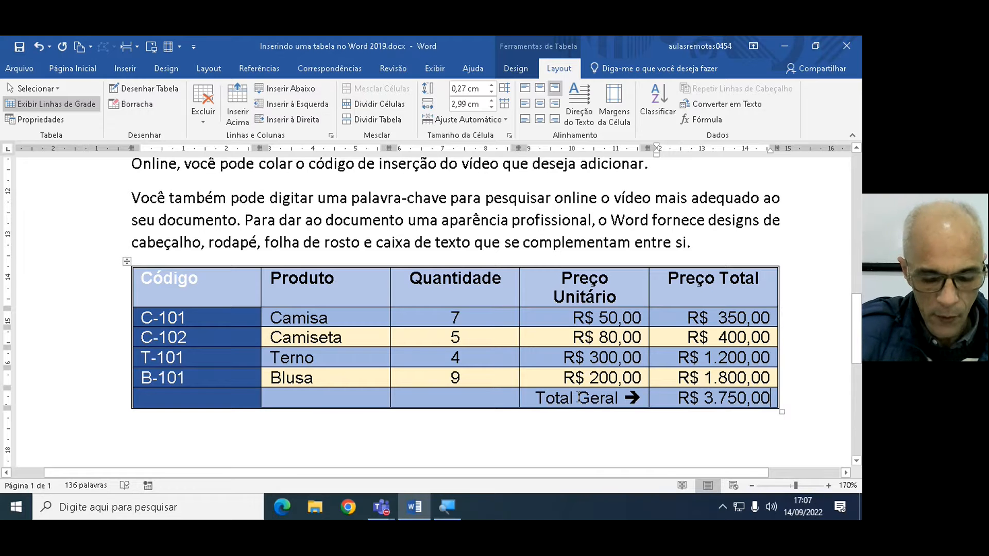
pyautogui.hotkey('ctrl', 's')
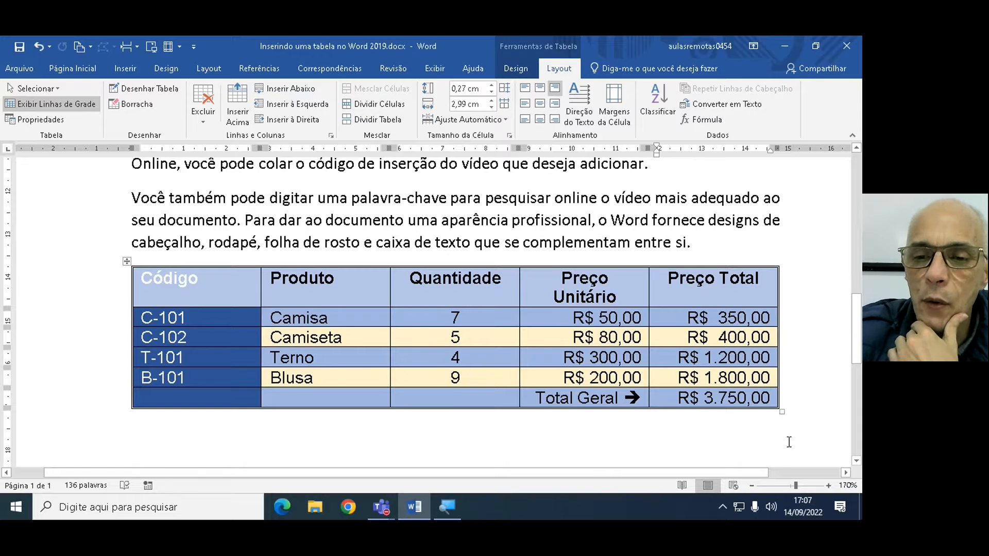
# Review the registration form and the price table together with the page zoomed out to 60%
pyautogui.scroll(1, 788, 442)
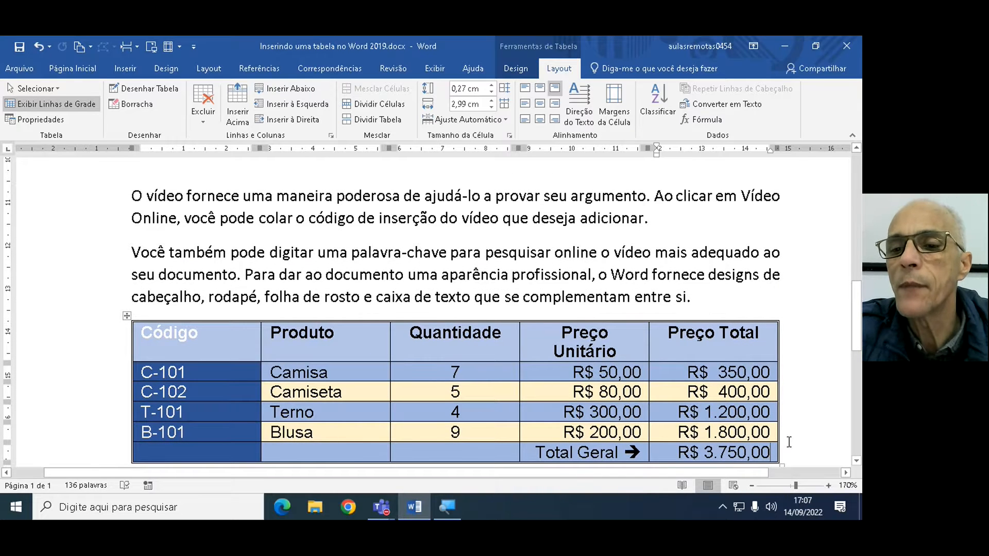
pyautogui.scroll(8, 789, 441)
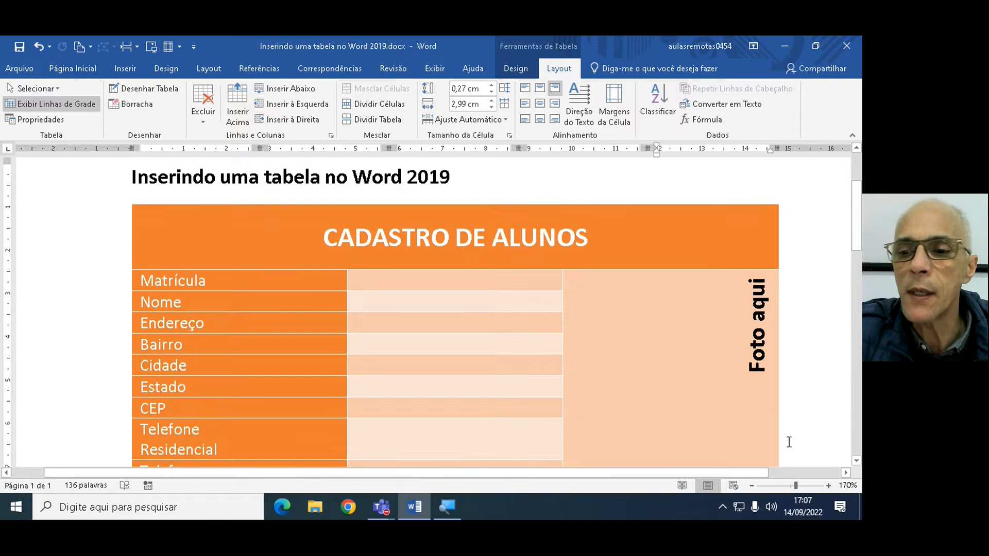
pyautogui.scroll(-4, 788, 442)
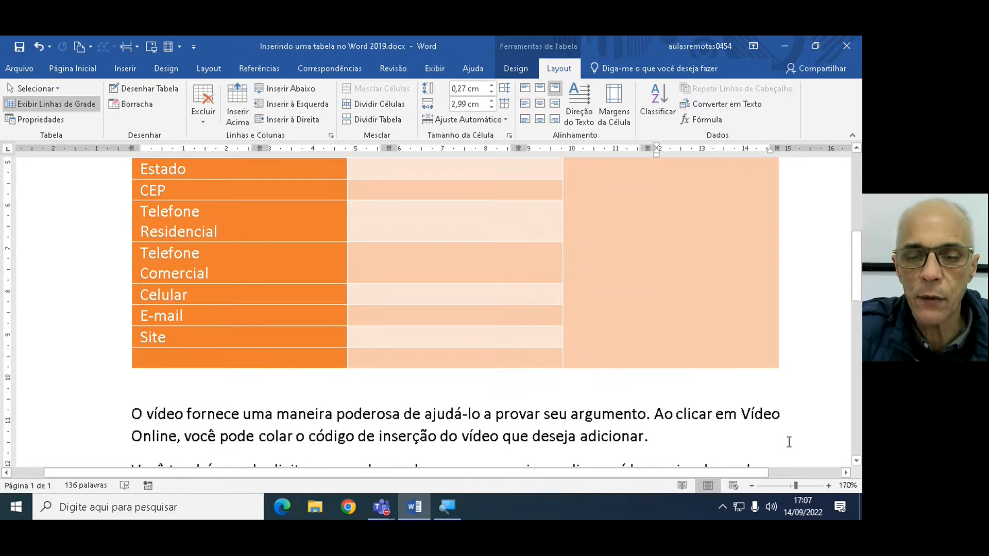
pyautogui.scroll(-4, 788, 442)
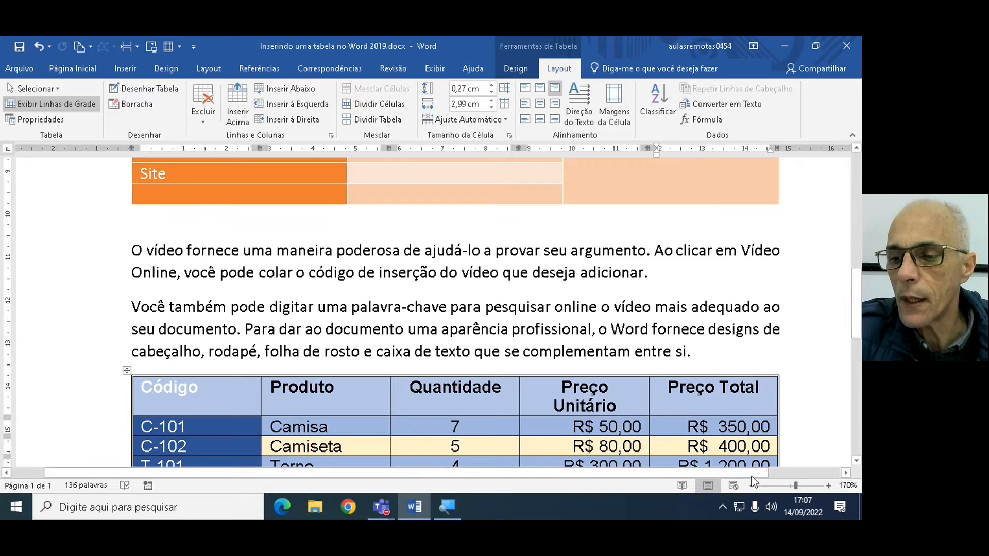
pyautogui.click(751, 486)
pyautogui.click(751, 485)
pyautogui.click(751, 485)
pyautogui.click(751, 485)
pyautogui.click(751, 486)
pyautogui.click(751, 485)
pyautogui.click(751, 485)
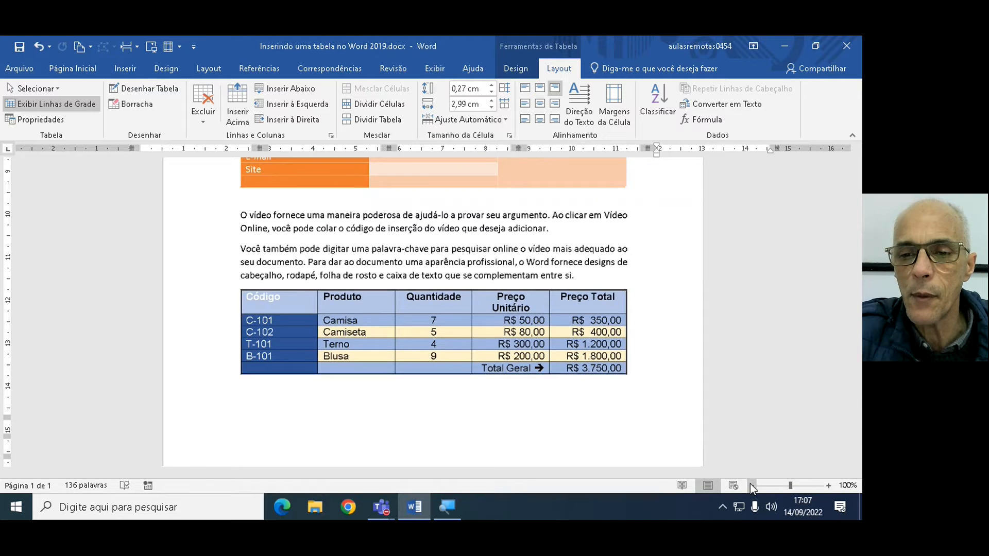
pyautogui.click(751, 485)
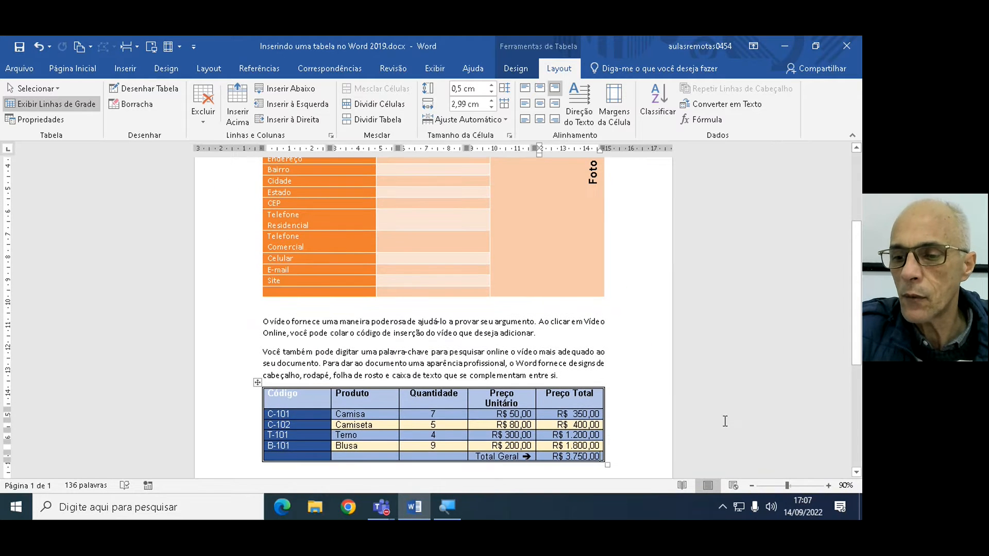
pyautogui.click(750, 484)
pyautogui.click(750, 484)
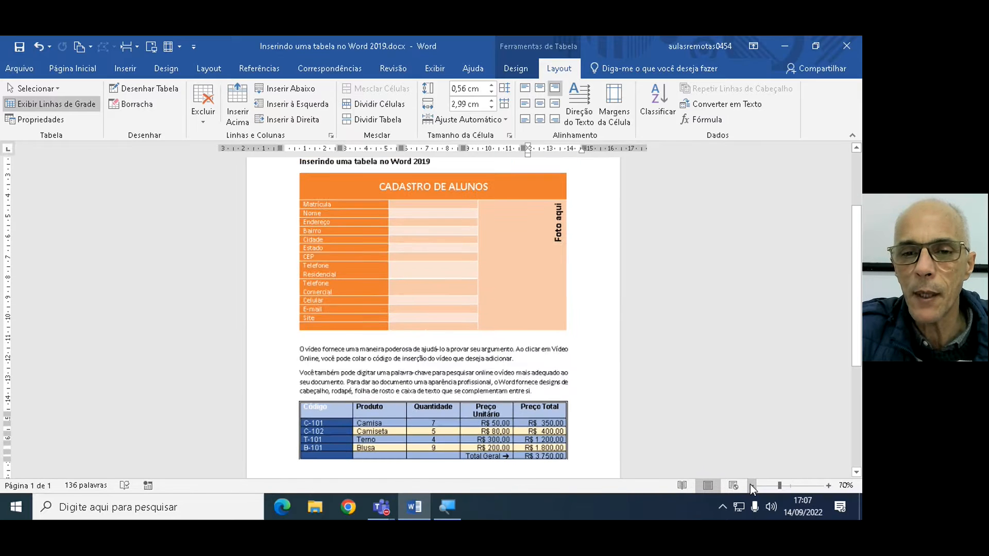
pyautogui.click(750, 484)
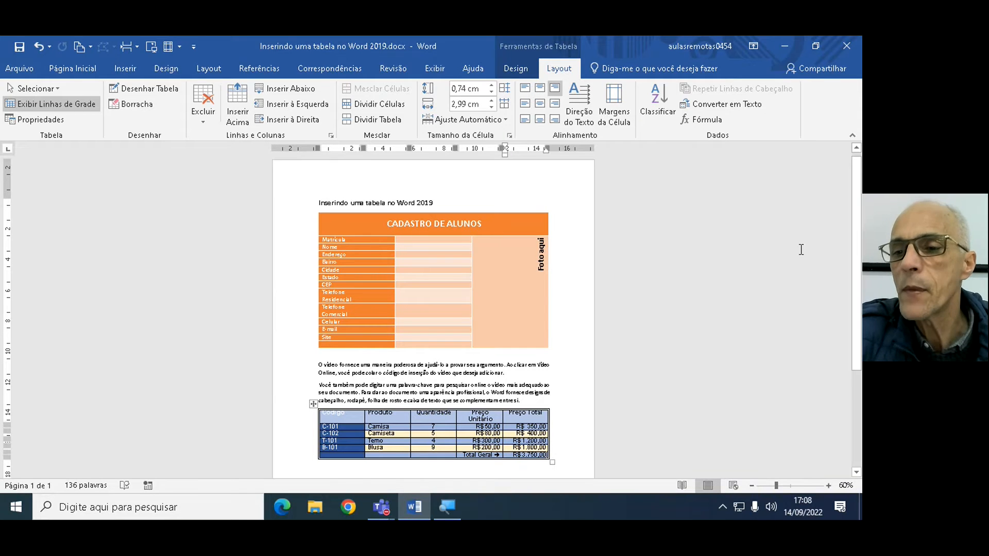
# Close the Word document and stop sharing the screen in the Teams meeting
pyautogui.click(849, 46)
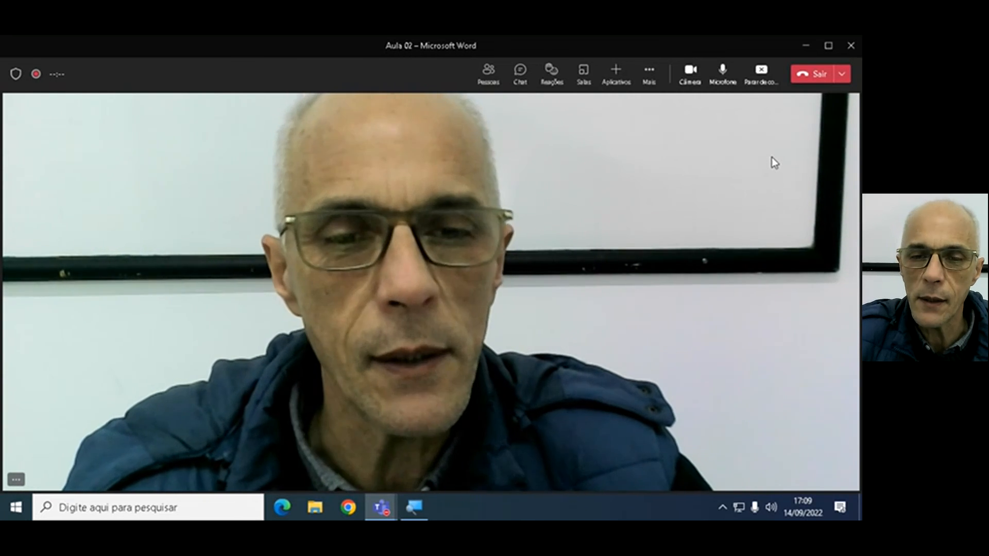
pyautogui.click(762, 75)
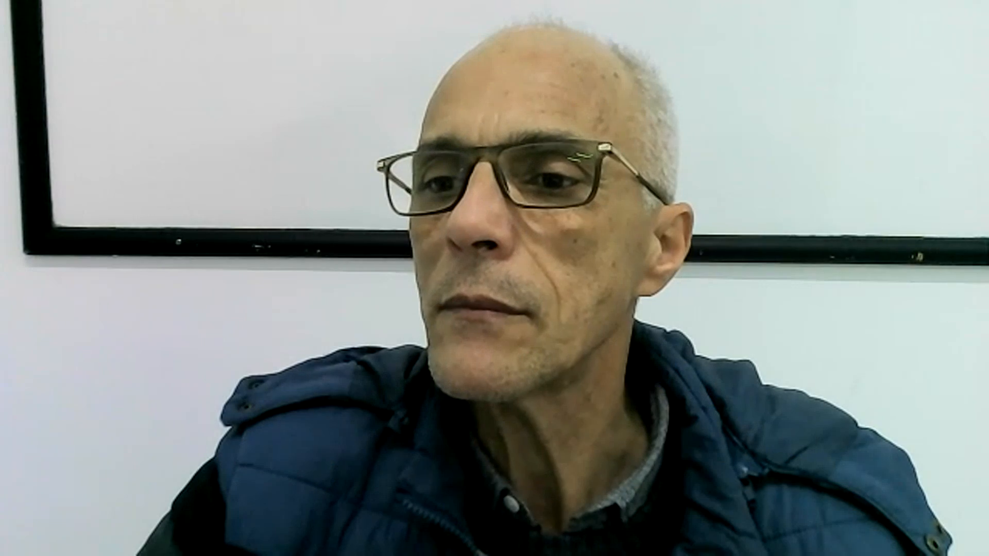